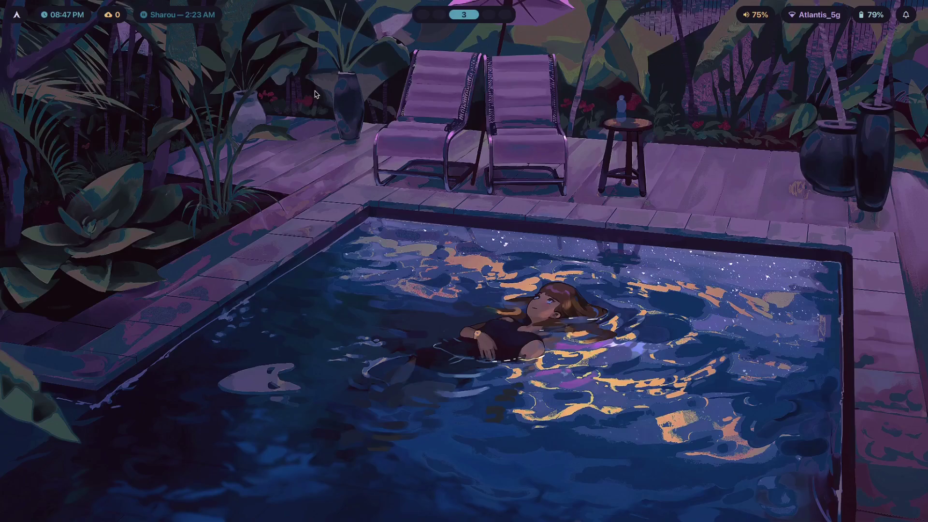
Step: Search the web for "walker github app launcher" in a new tab, look over the results and close the tab
key("super+2")
key("super+1")
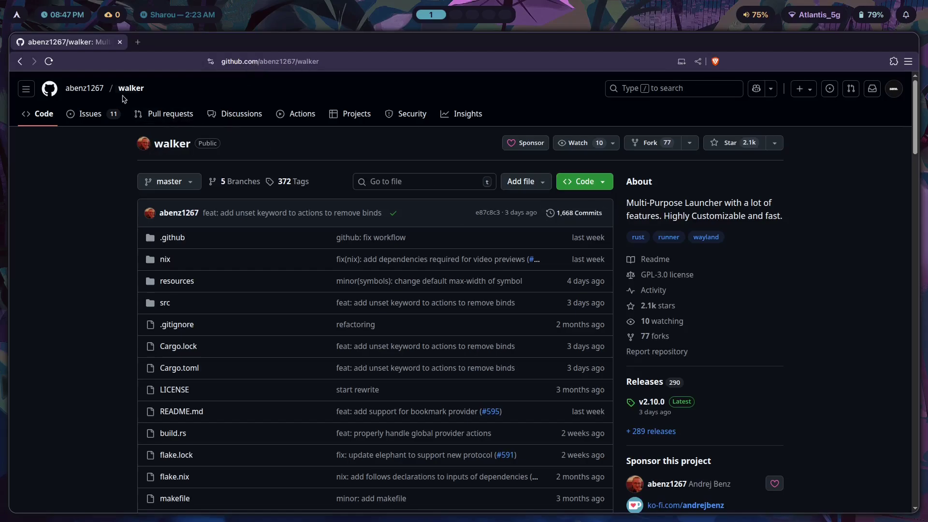
key("ctrl+t")
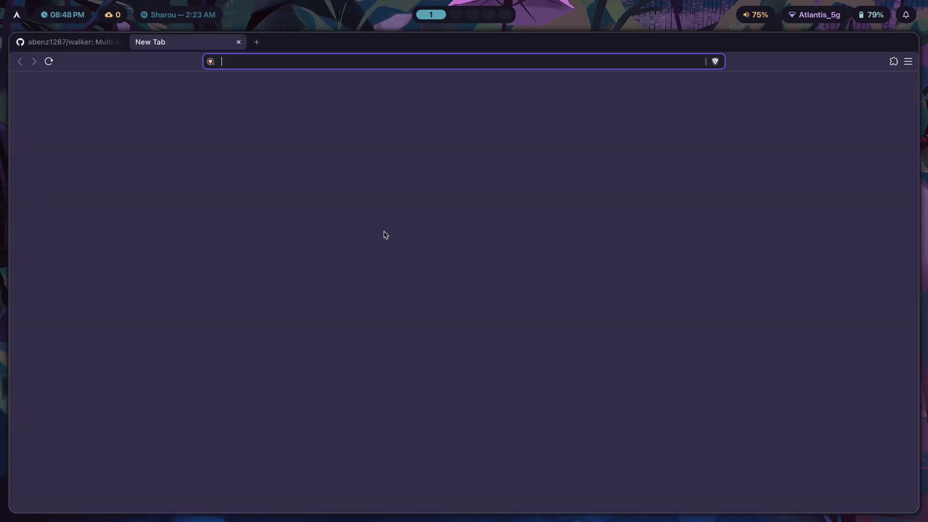
type("wakcher")
key("Return")
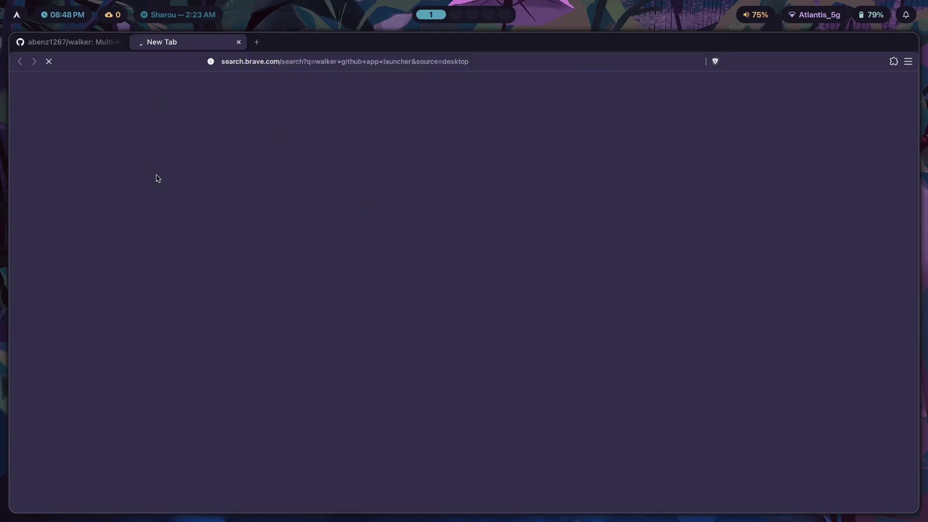
scroll(290, 319, "down", 2)
scroll(269, 324, "down", 2)
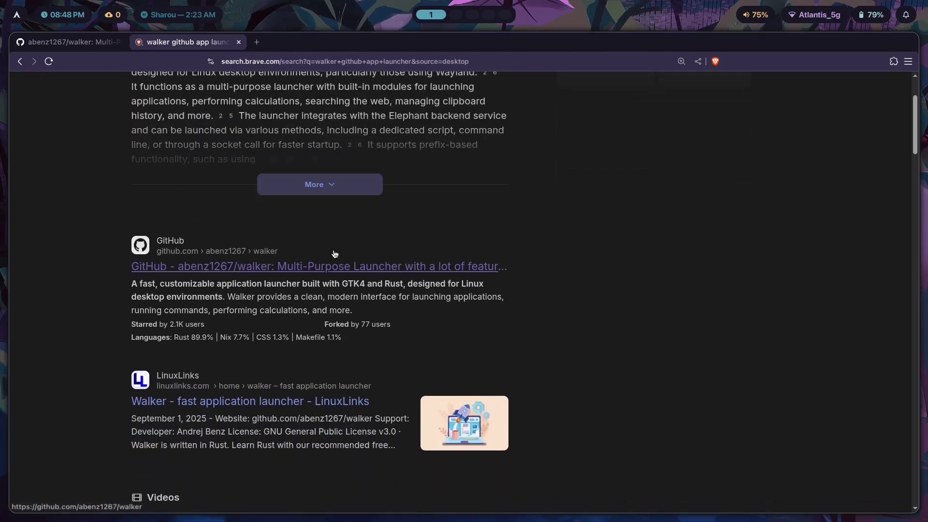
key("ctrl+w")
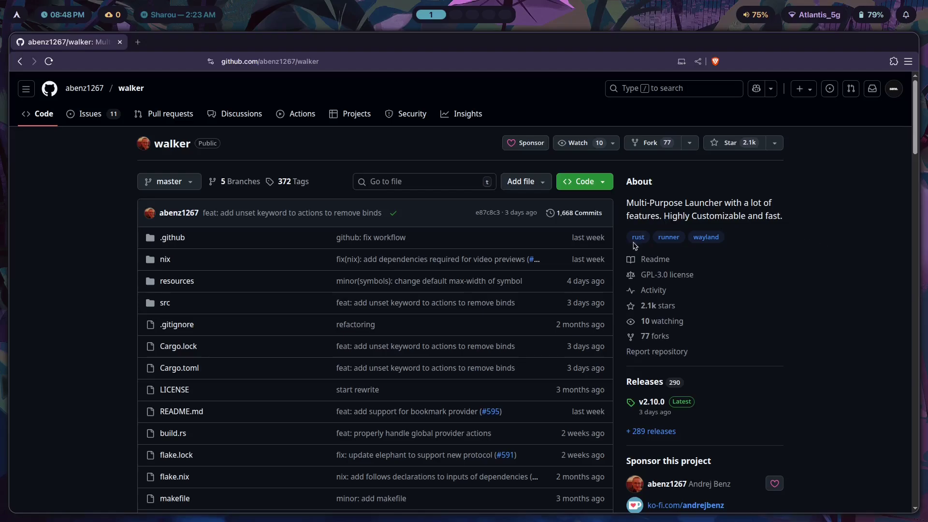
Step: Show the application launcher over the repository page and its grid version on empty workspace 2, closing it each time
key("super+space")
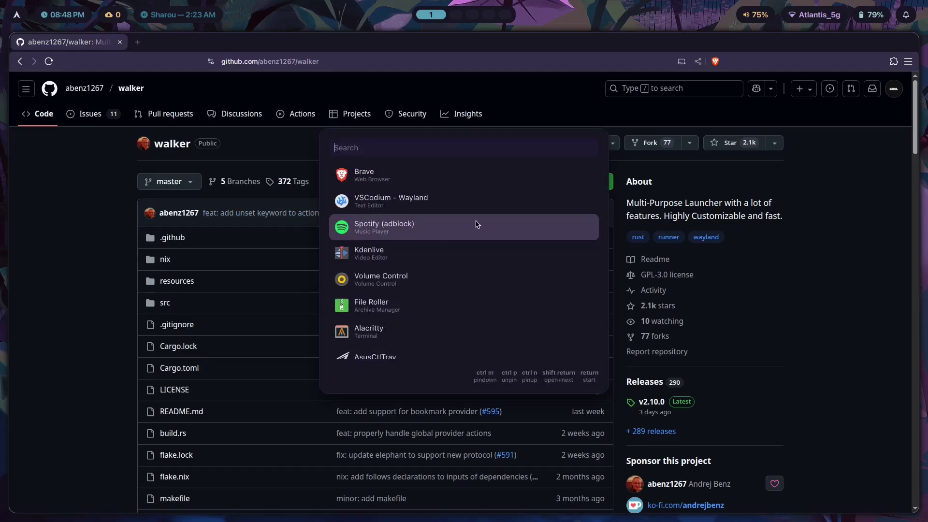
key("Escape")
key("super+2")
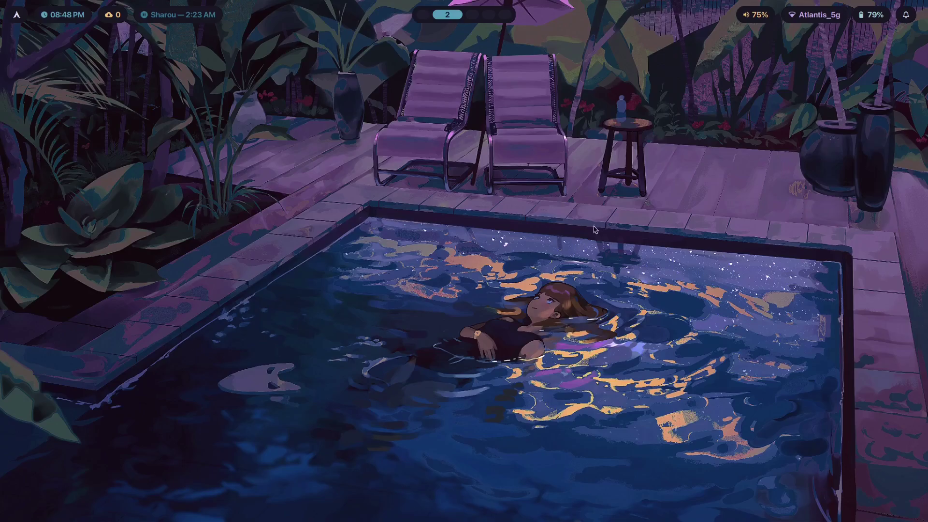
key("super+space")
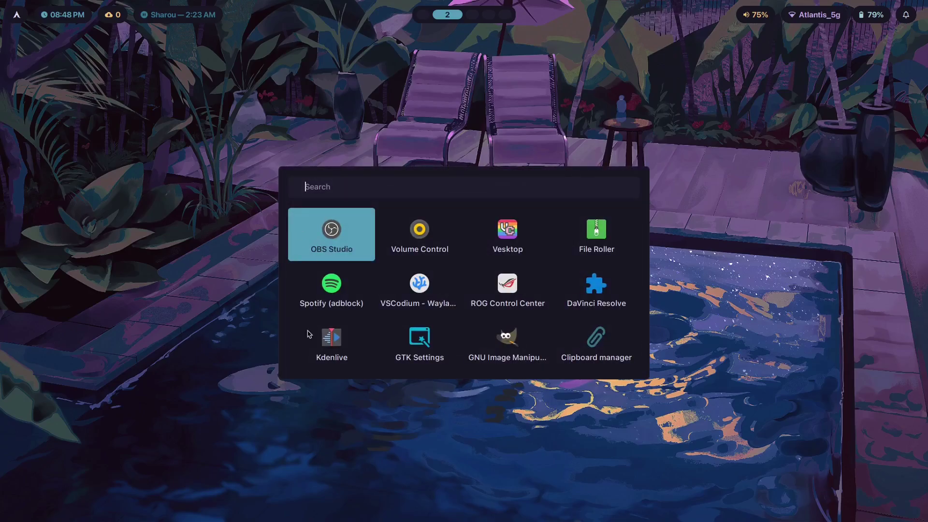
key("Down")
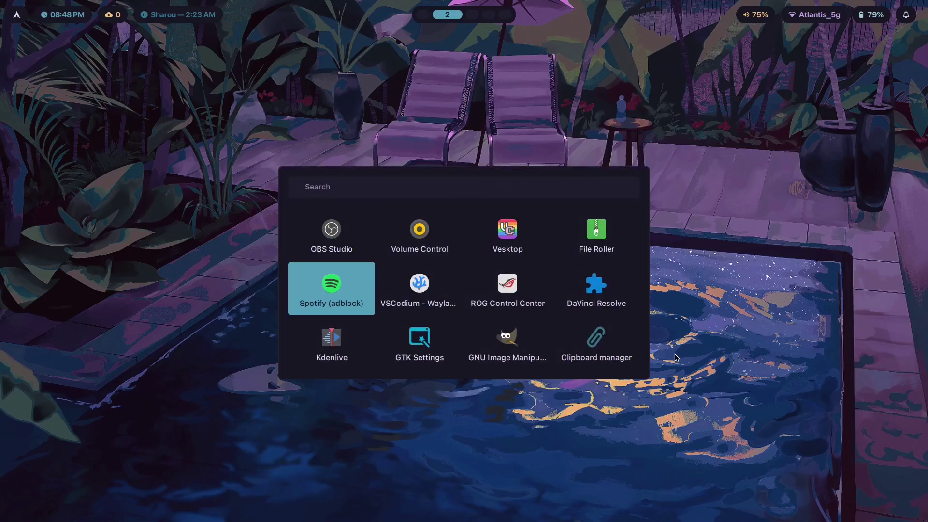
key("Up")
key("Escape")
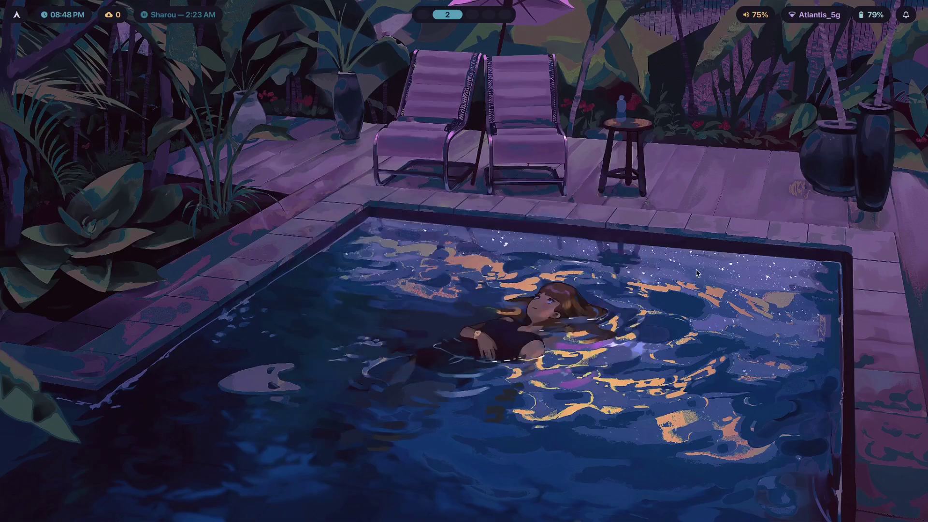
key("super+space")
key("Escape")
Step: Open the wallpaper selector, browse through the wallpaper thumbnails and back, and close it without choosing one
key("super+w")
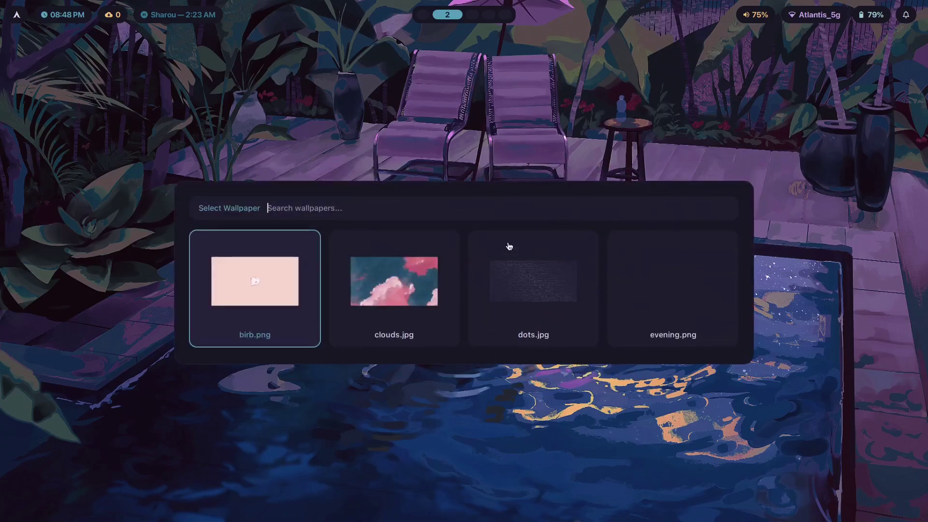
key("Escape")
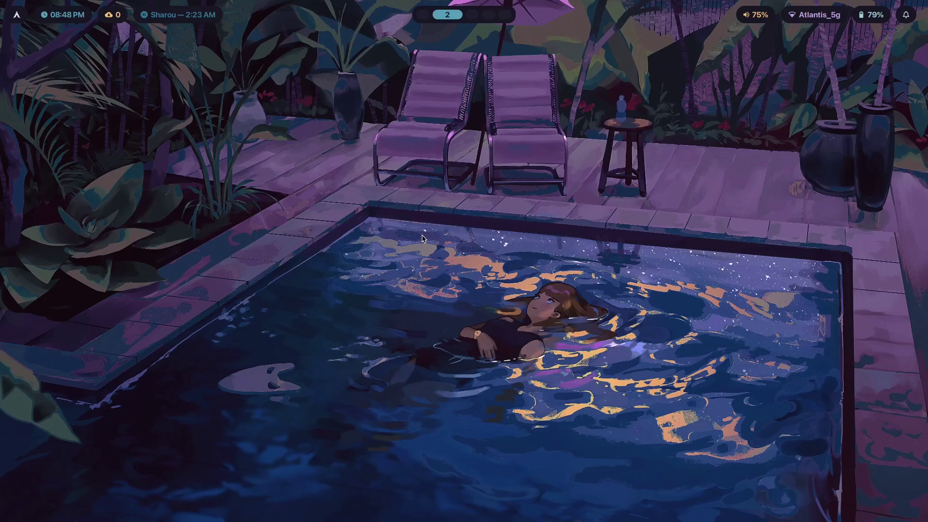
key("super+w")
key("Right")
key("Right")
key("Right")
key("Left")
key("Left")
key("Left")
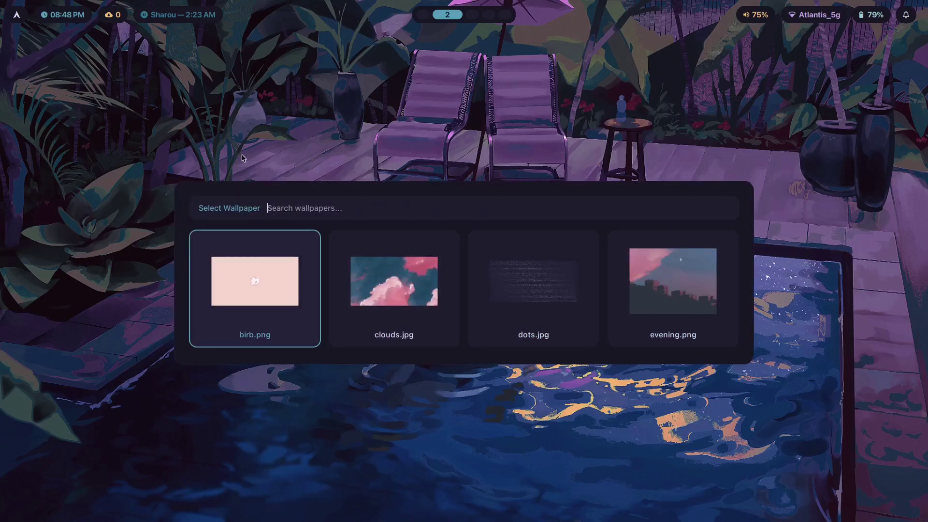
key("Escape")
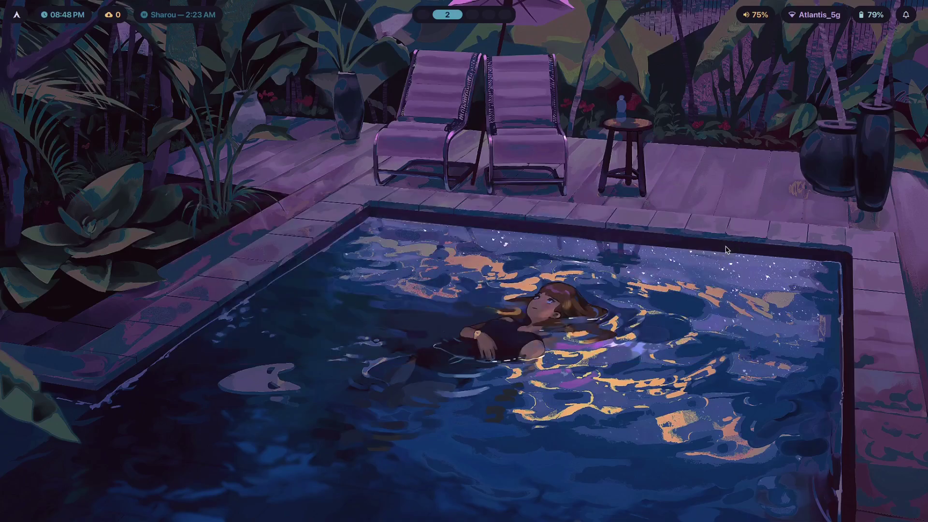
Step: View the calculator, the layout selector and the application launcher menus one after another, closing each
key("super+c")
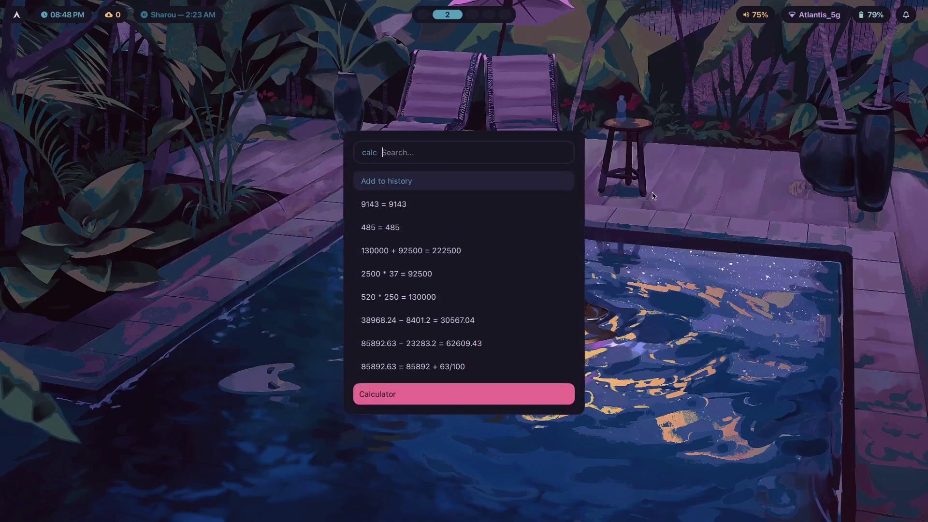
key("Escape")
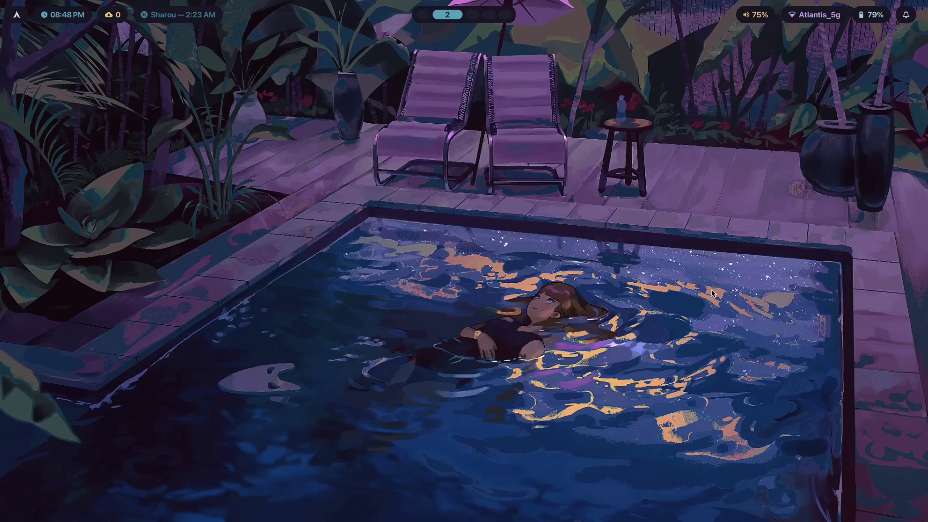
key("super+shift+w")
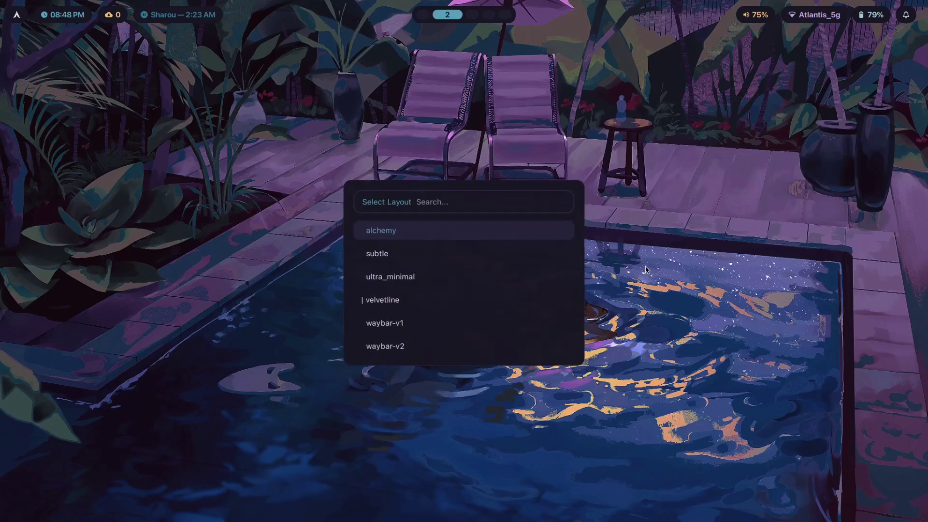
key("Escape")
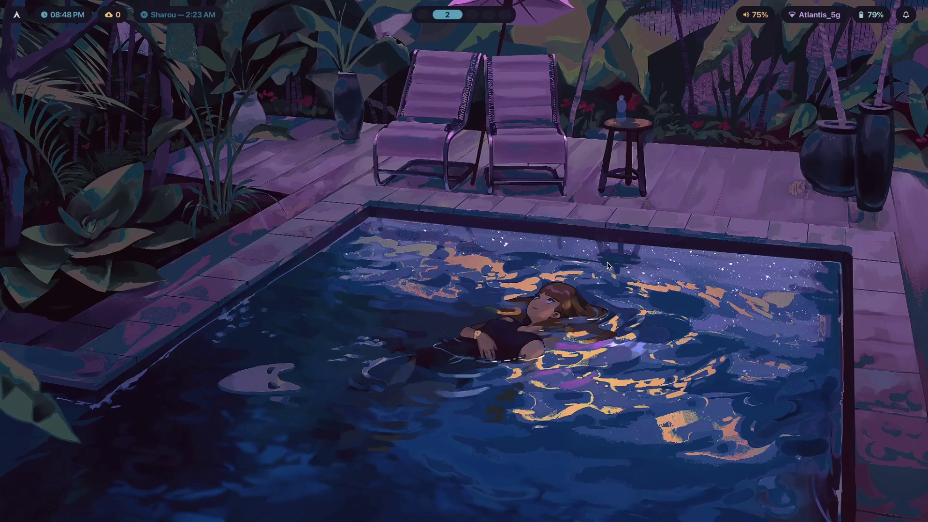
key("super+space")
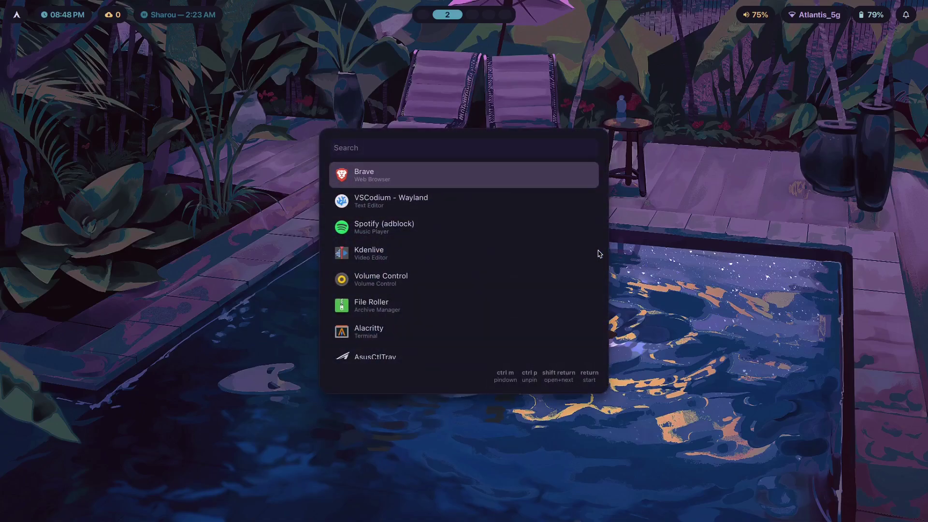
left_click(473, 171)
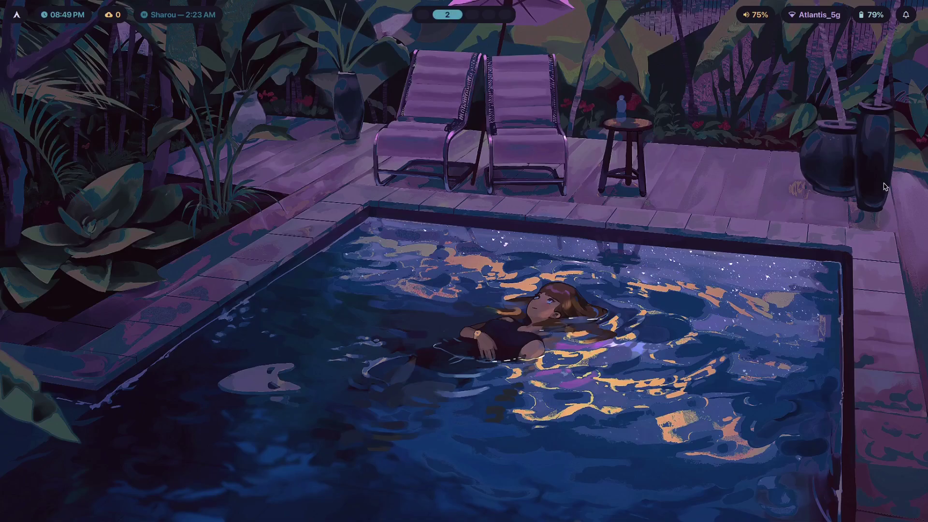
Step: Look through the Walker repository page, reading the README's feature list down to the Installation section
key("super+1")
scroll(100, 225, "down", 5)
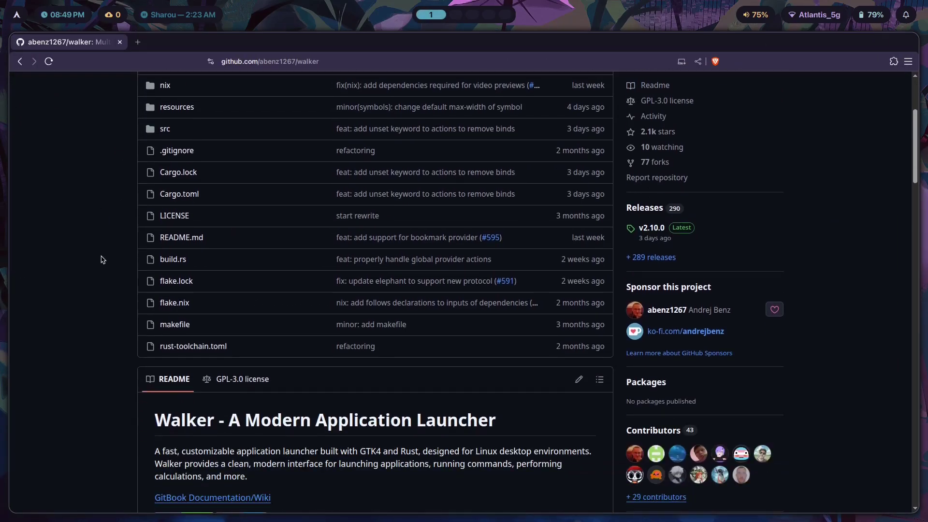
scroll(98, 256, "up", 5)
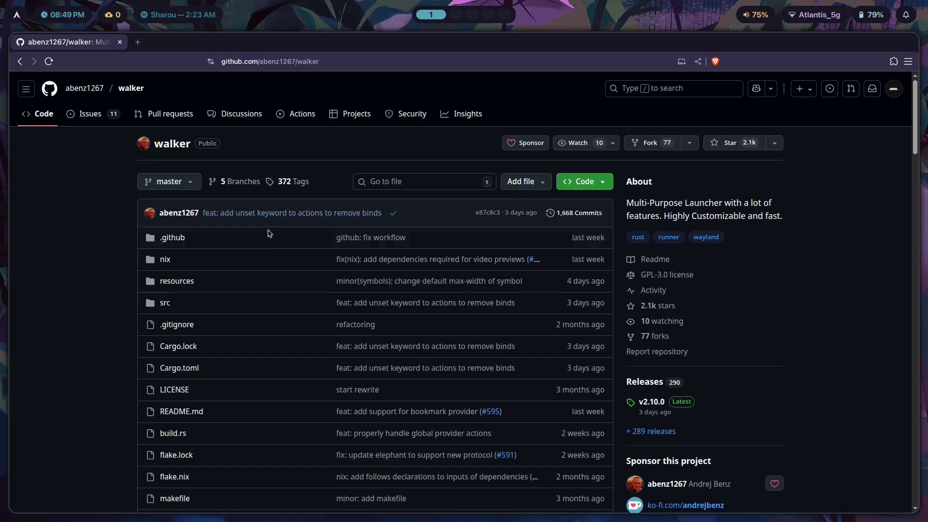
scroll(269, 234, "down", 10)
scroll(393, 248, "up", 5)
scroll(173, 221, "down", 12)
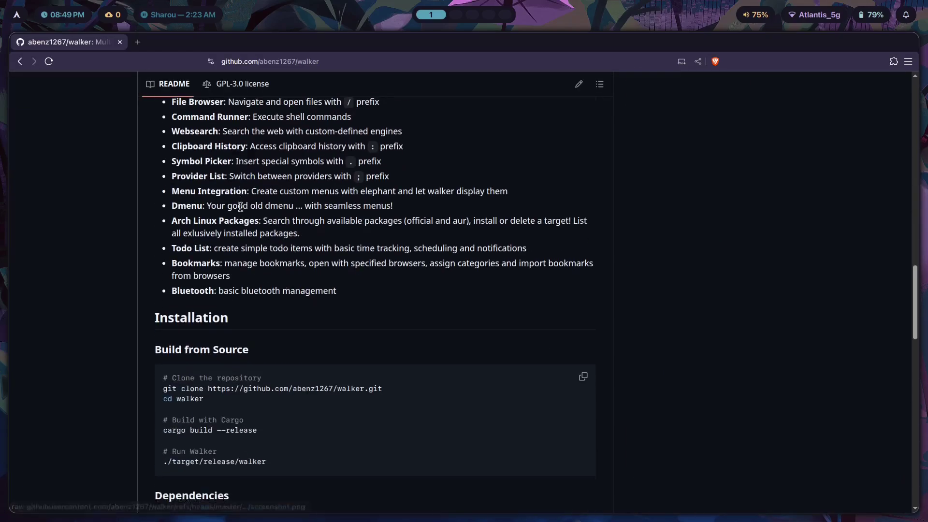
scroll(240, 207, "down", 2)
Step: In a new terminal on workspace 2, run yay -Ss walker and enter yay -S walker-bin without executing it
key("super+2")
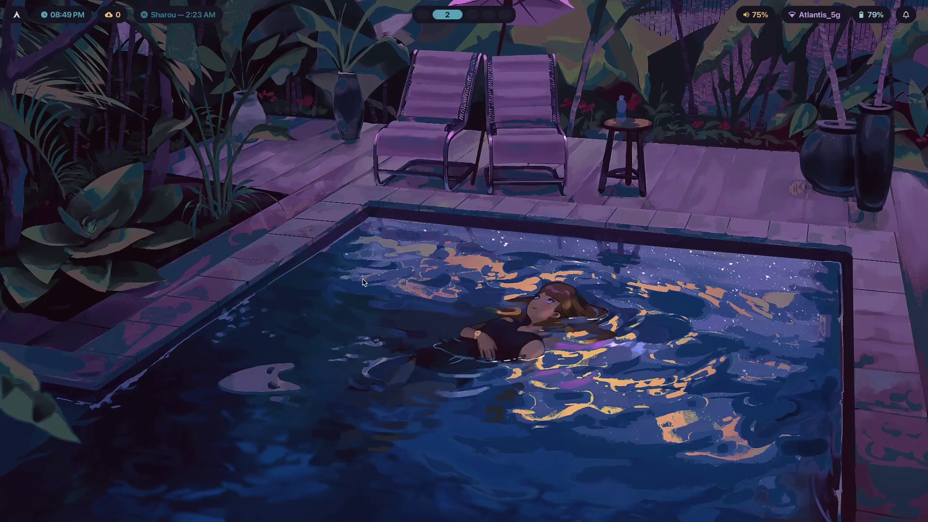
key("super+Return")
type("yay -Ss walker")
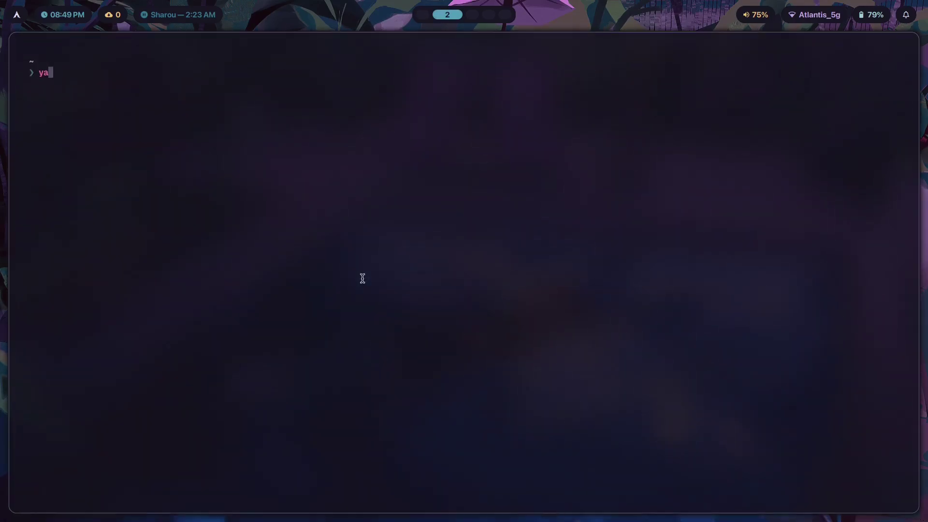
key("Return")
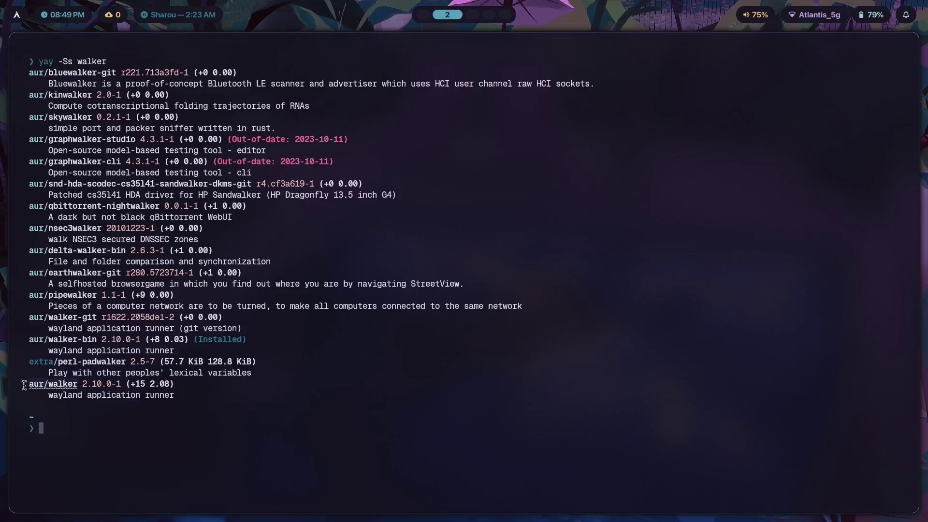
type("yay -S walker-bin")
Step: Check the Dependencies section of the Walker README in the browser
key("super+1")
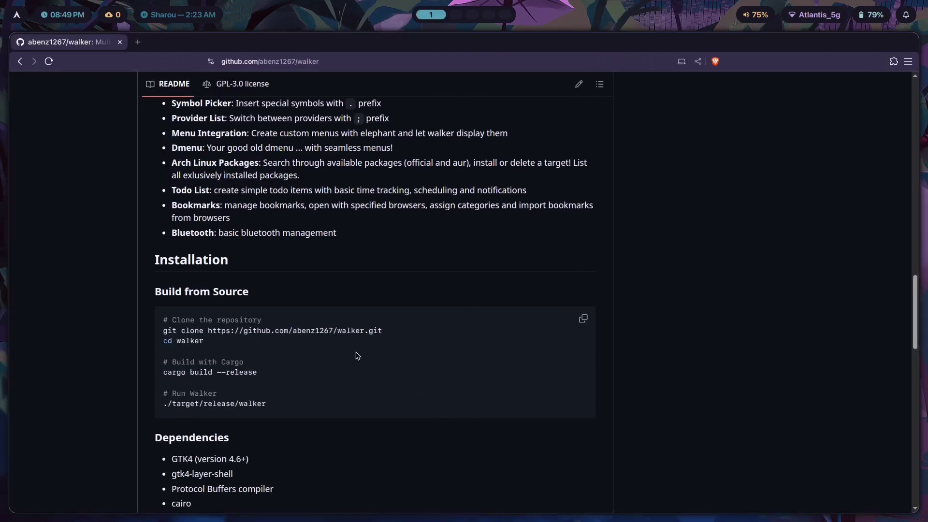
scroll(358, 356, "up", 1)
scroll(362, 353, "down", 3)
scroll(362, 353, "down", 4)
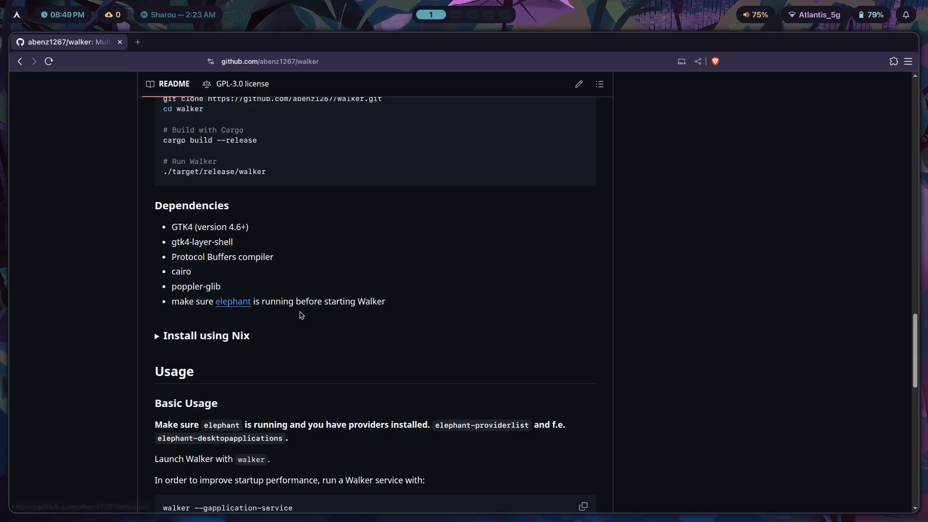
Step: Search the packages with yay -Ss elephant in a second terminal on workspace 2, and close that terminal after reading
key("super+2")
key("super+Return")
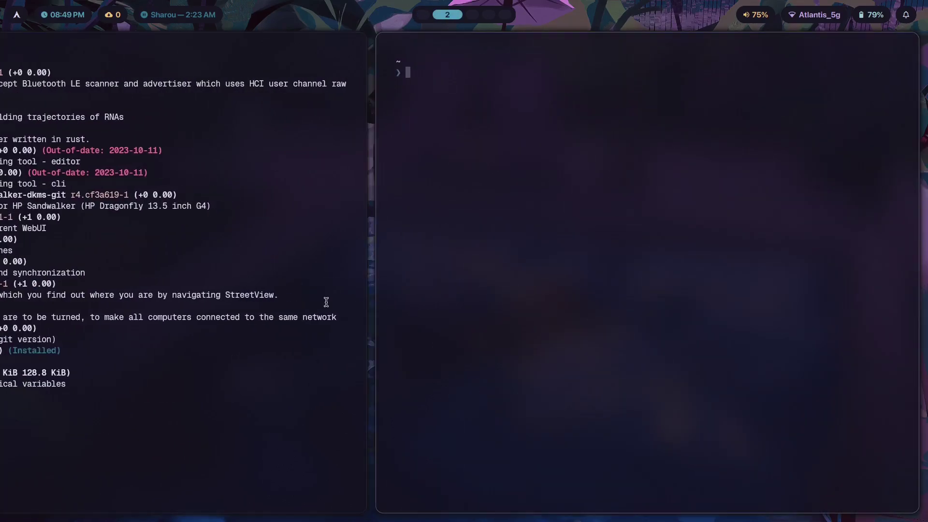
type("yay -Ss elephant")
key("Return")
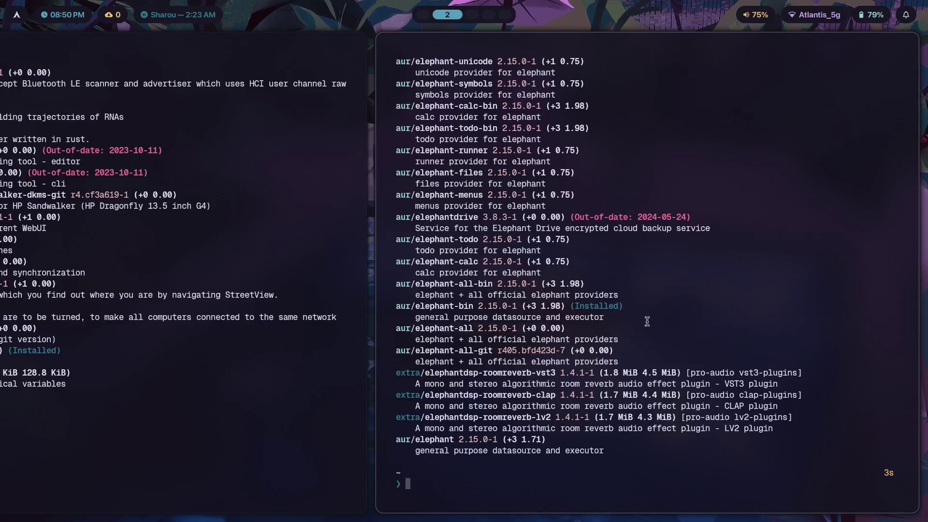
key("super+q")
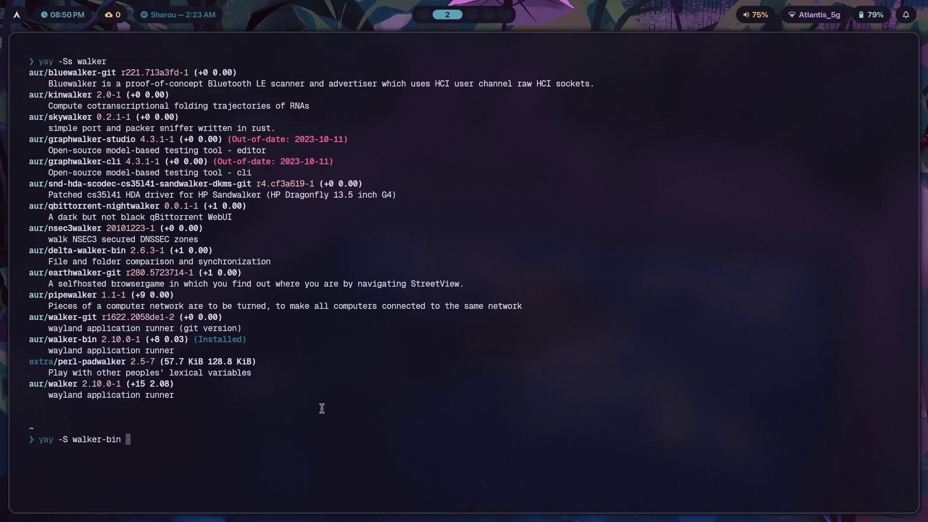
Step: Append elephant-bin to the pending yay -S walker-bin command
type("elephant-bvi")
key("BackSpace")
key("BackSpace")
type("in")
Step: Look up the required provider packages in the README's Basic Usage section, highlighting elephant-providerlist and elephant-desktopapplications, and return to the terminal
key("super+1")
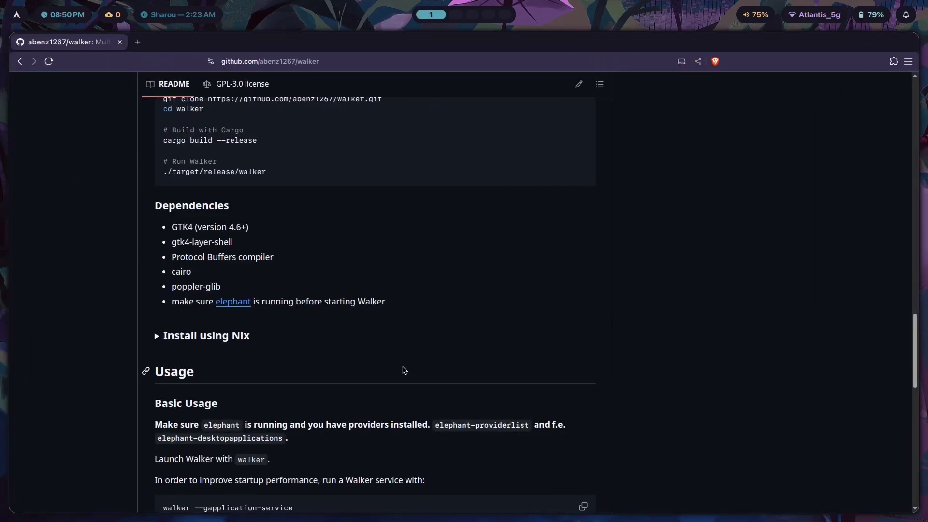
scroll(405, 370, "down", 4)
scroll(367, 295, "up", 1)
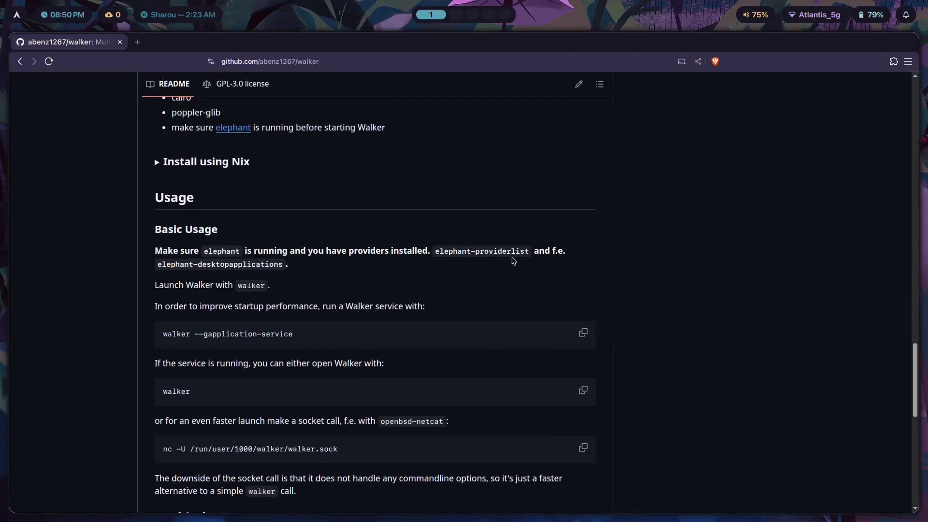
left_click_drag(436, 249, 531, 255)
left_click(376, 274)
left_click_drag(157, 267, 286, 269)
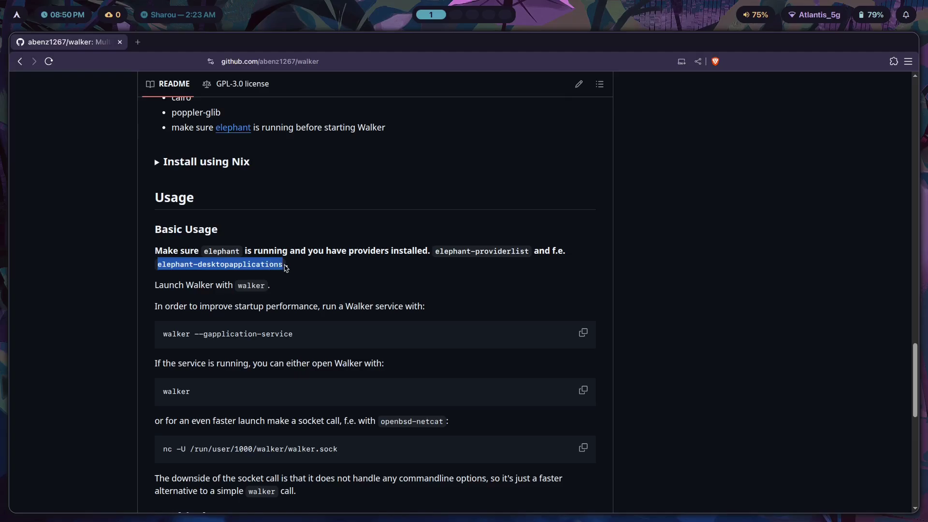
left_click(180, 261)
key("super+2")
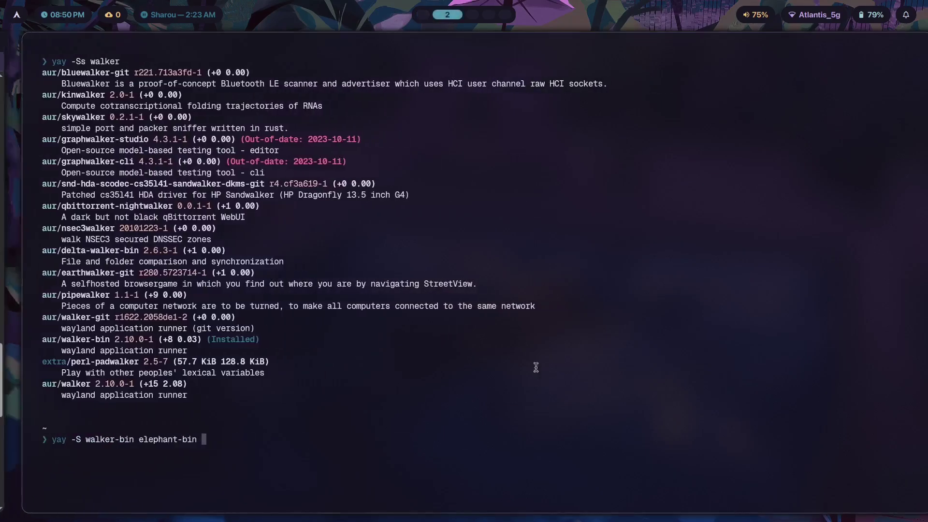
Step: Recheck the provider names in the README, abandon the pending install command without running it, and enter yay -S elephant-providerlist-bin instead
key("BackSpace")
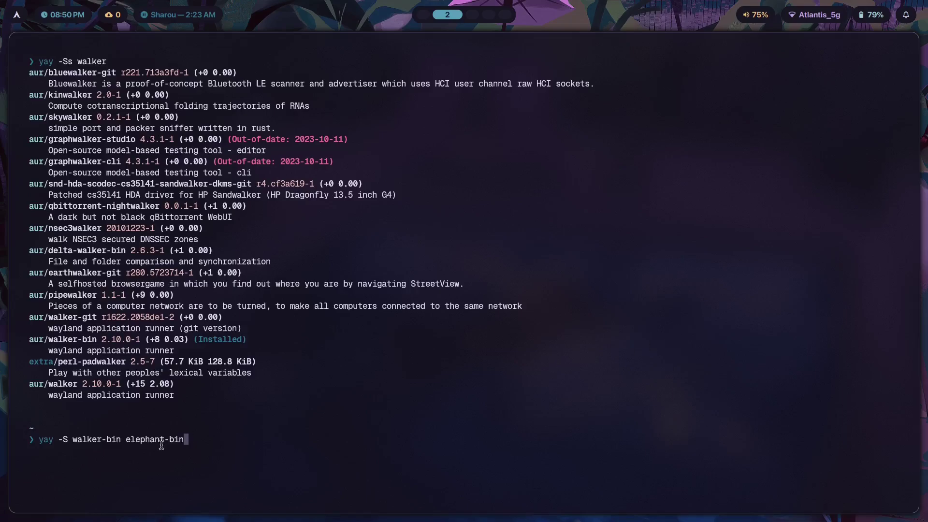
key("super+1")
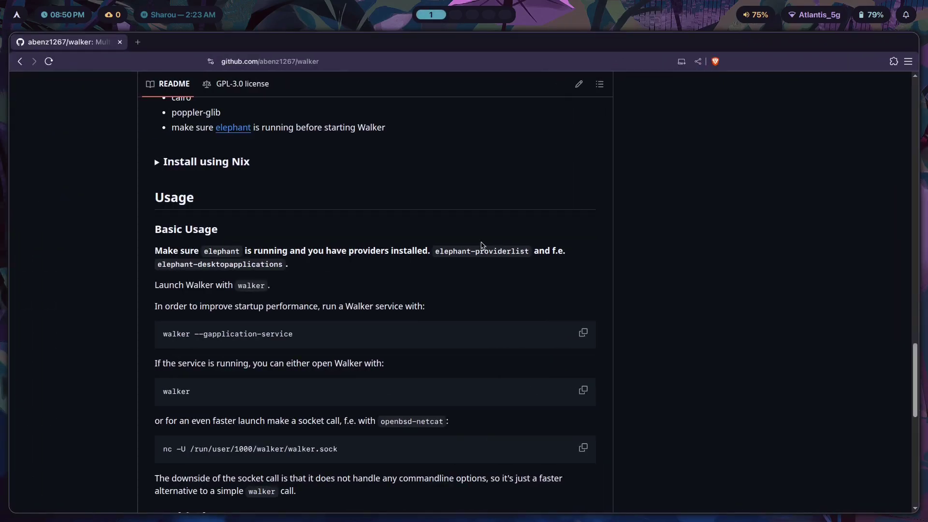
key("super+2")
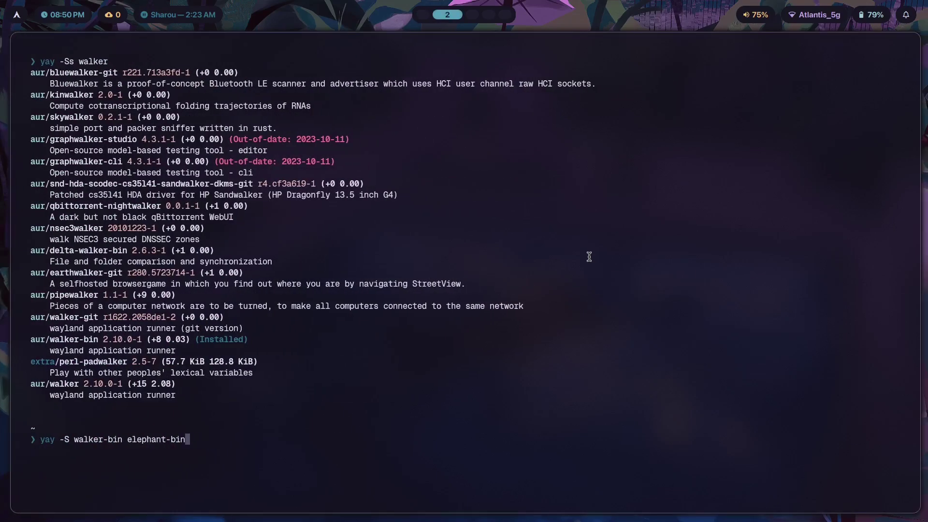
key("ctrl+c")
type("yay -S el")
key("super+1")
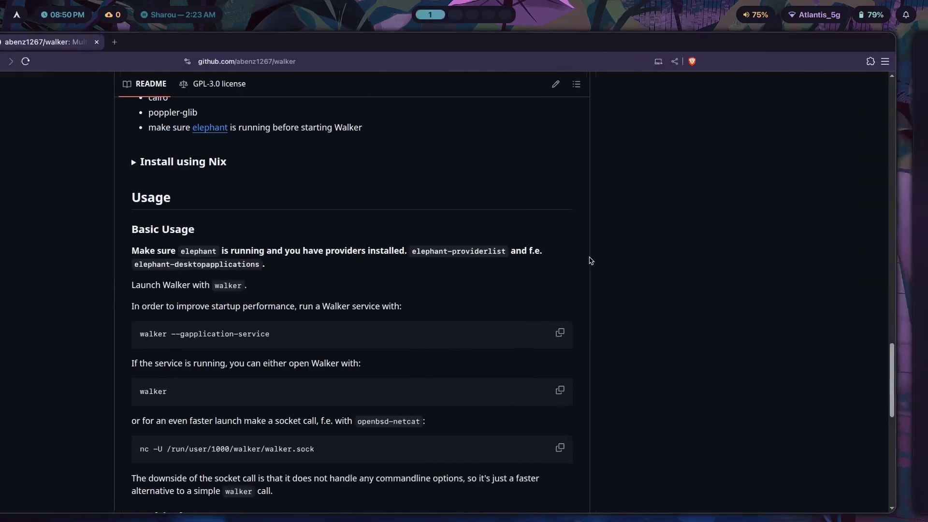
key("super+2")
type("ephant-")
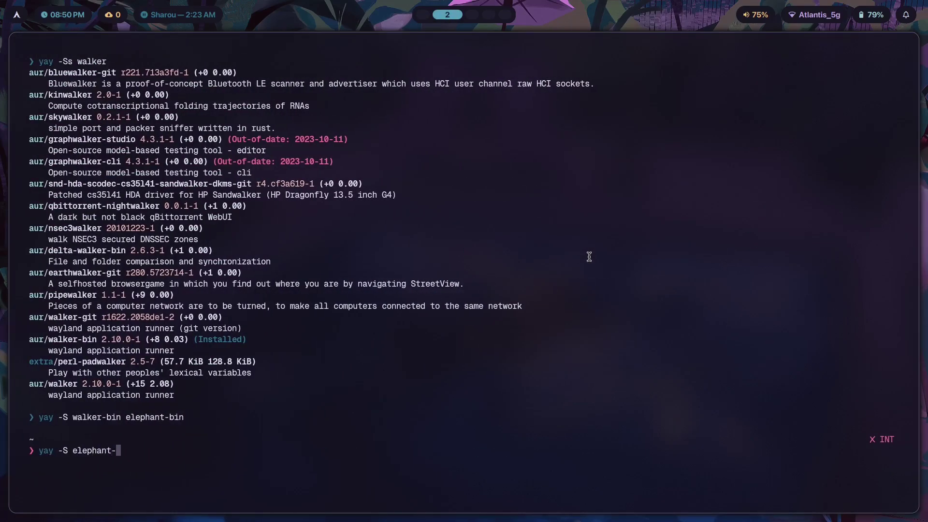
type("providerlist-bin")
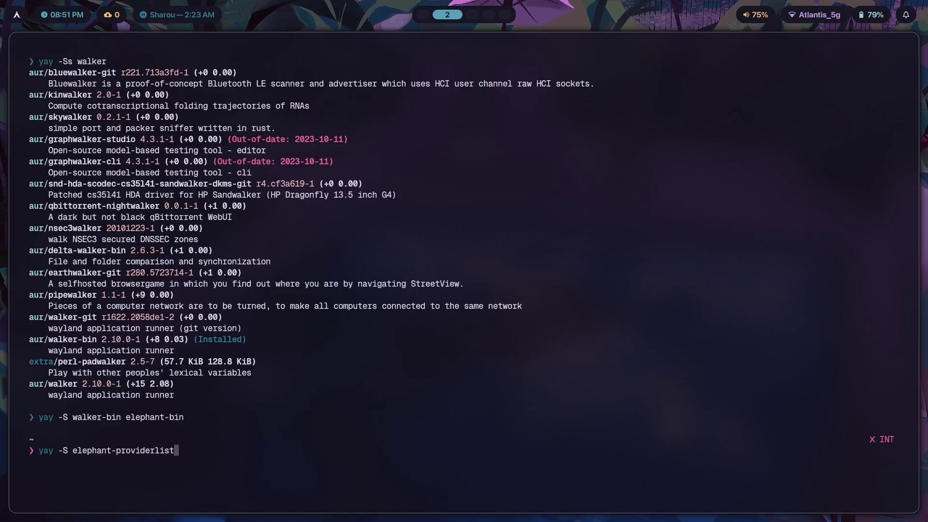
key("BackSpace")
key("BackSpace")
type("in")
Step: Copy the elephant-desktopapplications name from the README's Basic Usage section and append it as elephant-desktopapplications-bin to the pending yay -S command
key("super+1")
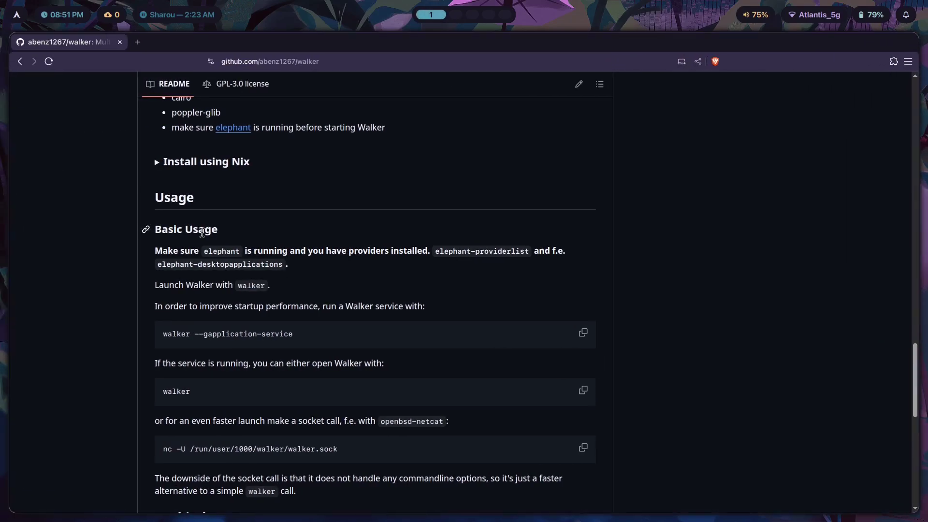
double_click(187, 264)
left_click_drag(188, 264, 228, 268)
key("super+2")
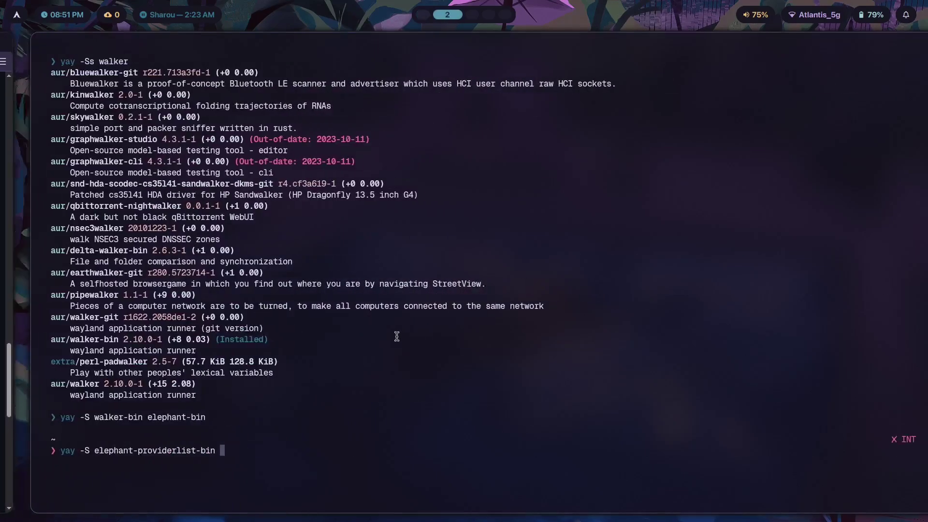
middle_click(395, 336)
type("-bi")
type("nt-desktopapplications-bin")
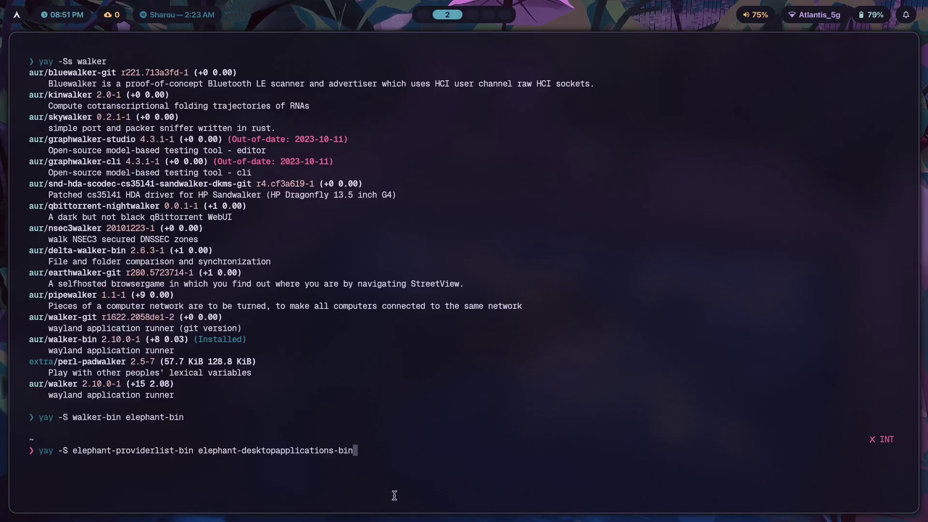
Step: Replace the current terminal with a fresh one, run walker in it, and dismiss the launcher
key("super+w")
key("super+Return")
type("walker")
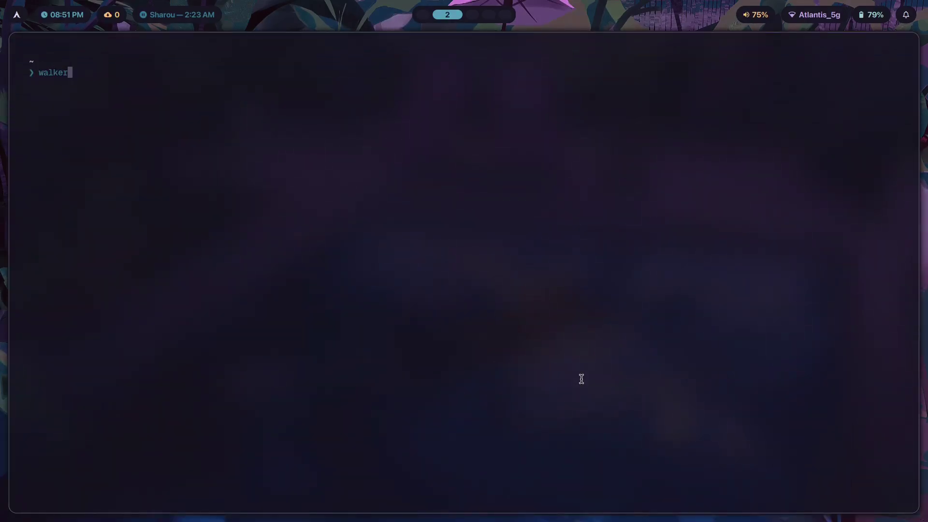
key("Return")
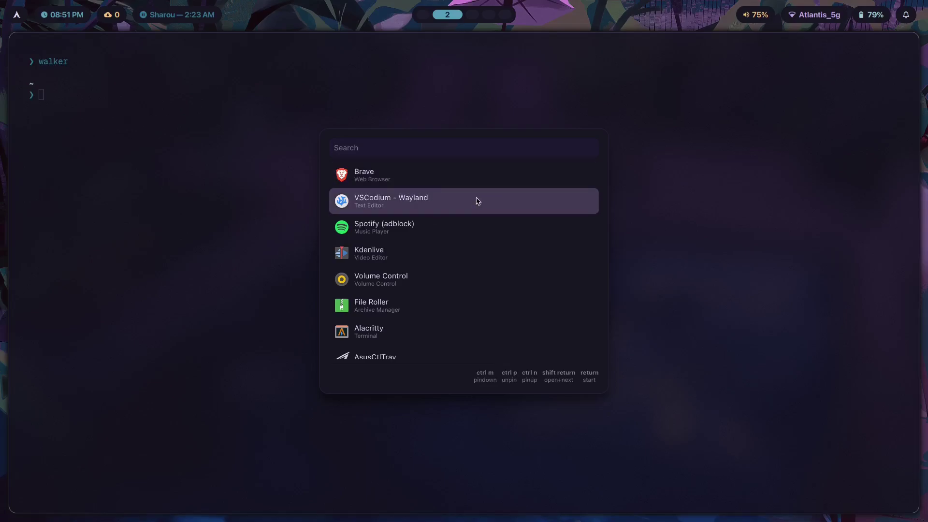
key("Escape")
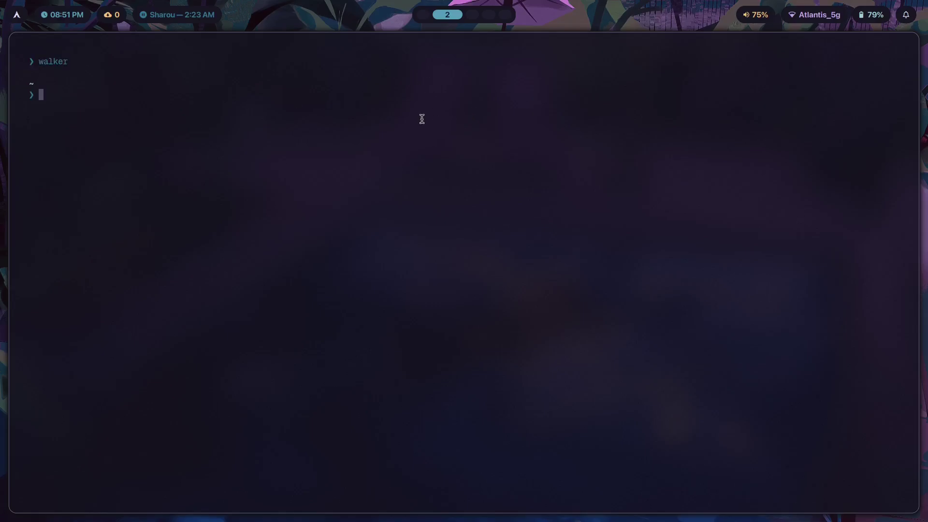
Step: Kill the running Walker instance with killall -9 walker, relaunch walker without its service, and interrupt it
type("kilall")
key("ctrl+u")
type("killall -9 walker")
key("Return")
type("walker")
key("Return")
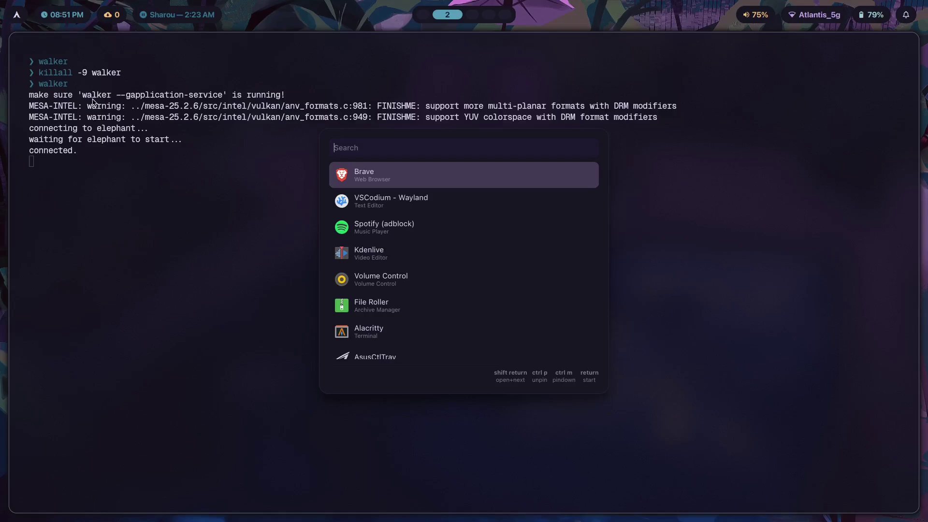
key("ctrl+c")
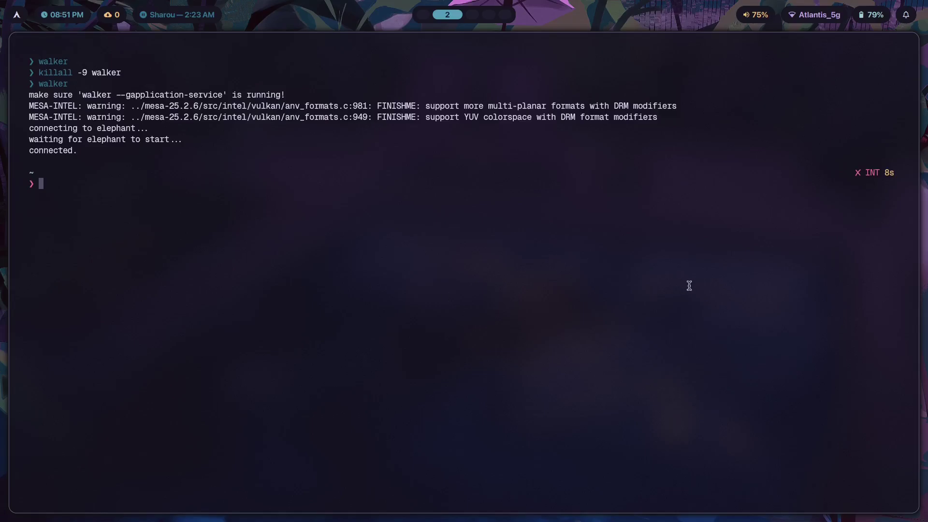
type("nc")
key("Right")
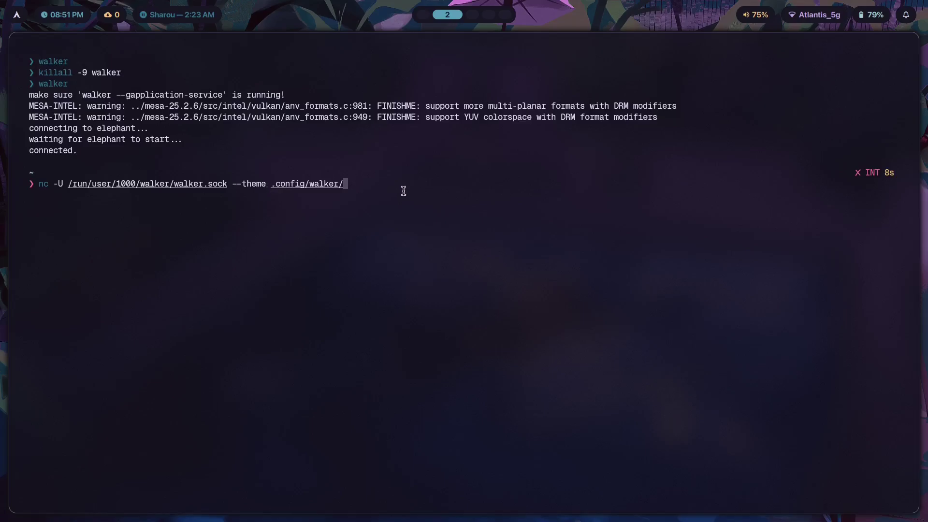
key("ctrl+c")
Step: Run walker once more without the background service and interrupt it
type("walker")
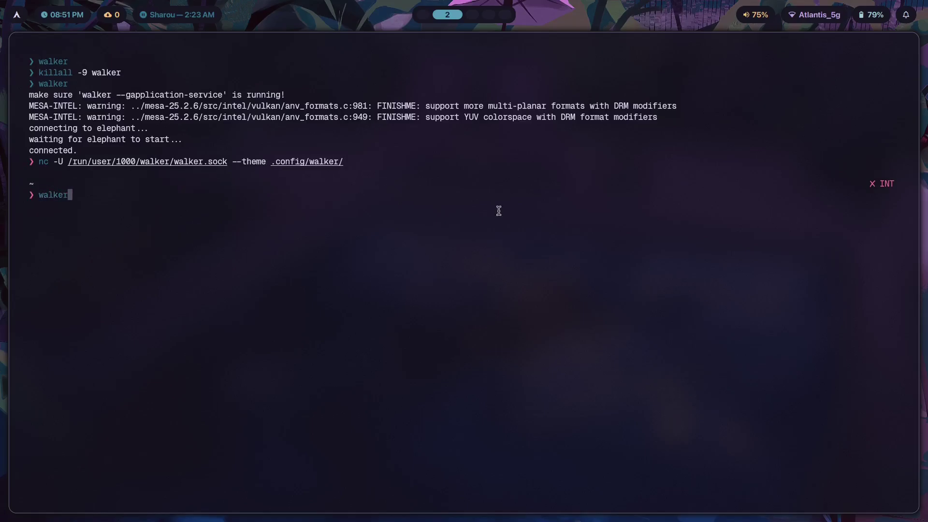
key("Return")
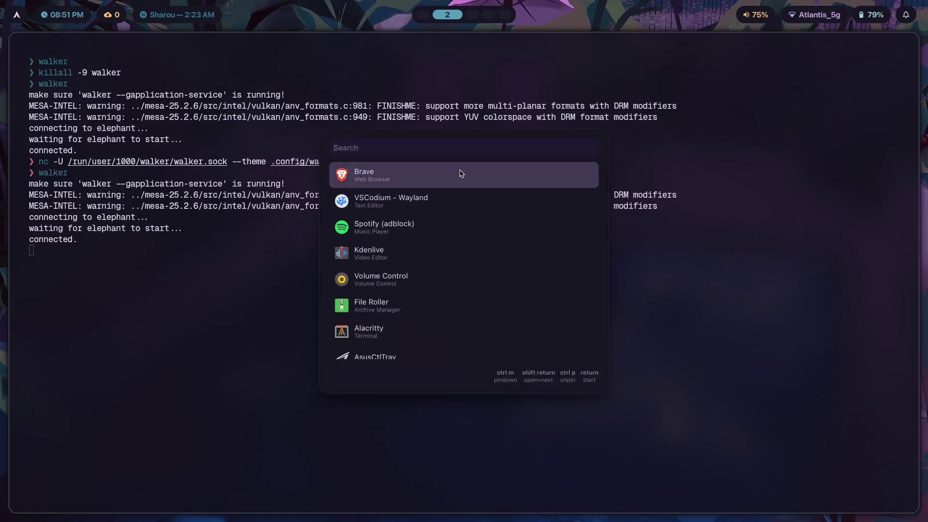
key("ctrl+c")
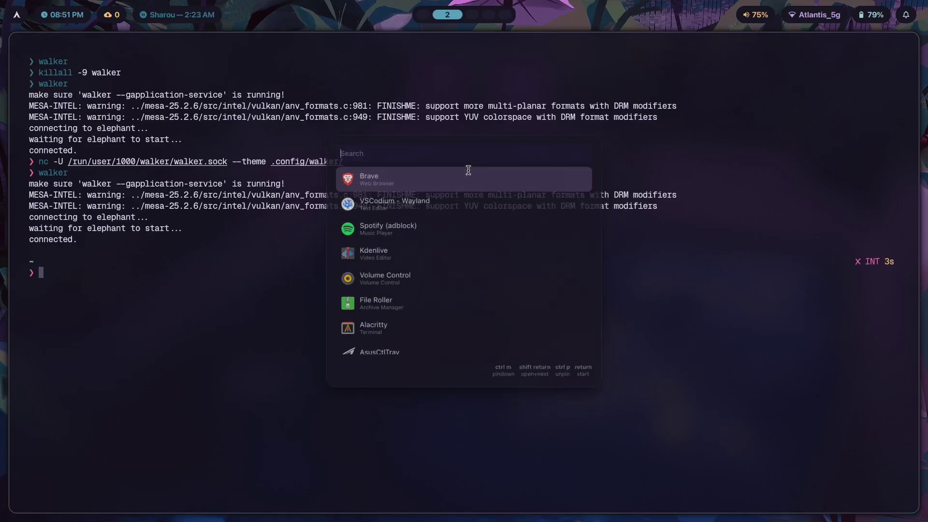
Step: Start the Walker service in the terminal with walker --gapplication-service
type("walker --gappp")
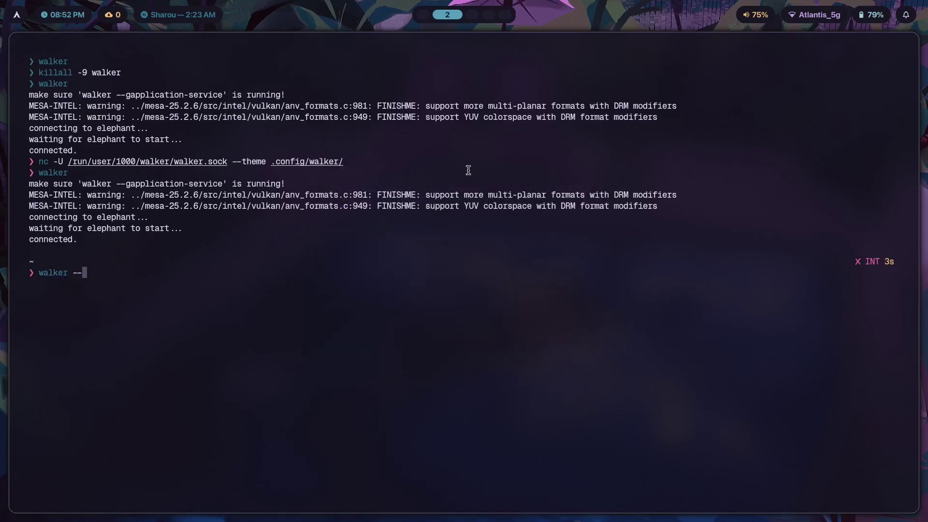
key("BackSpace")
key("BackSpace")
type("plication-service")
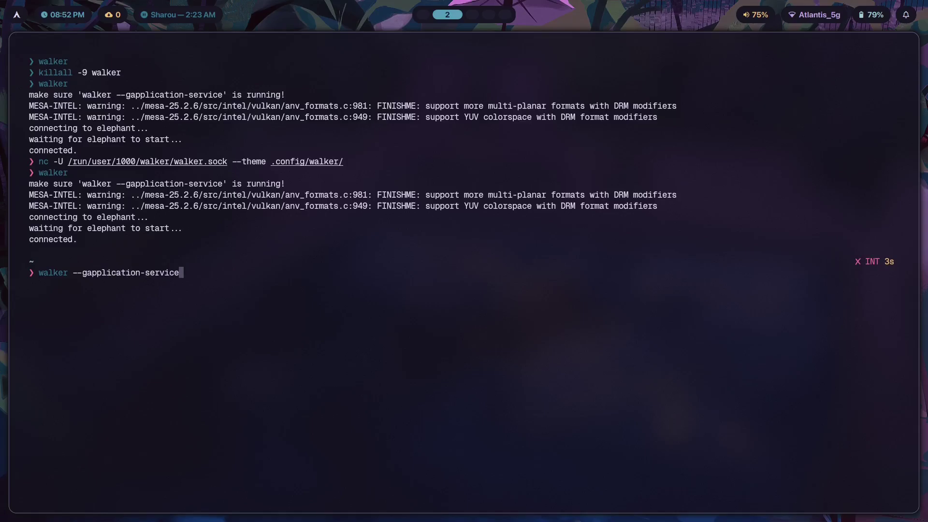
key("Return")
Step: Open a second terminal, run walker against the running service, and dismiss the launcher
key("super+Return")
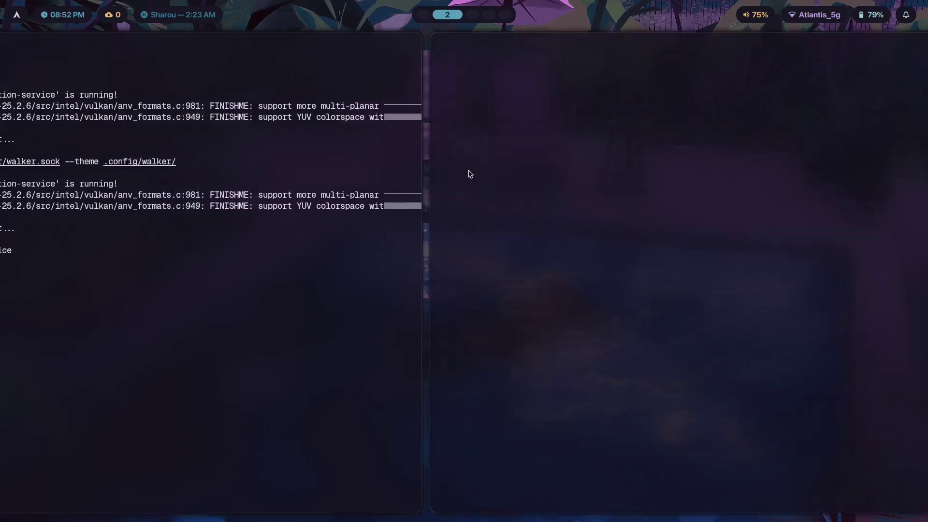
type("walker")
key("Return")
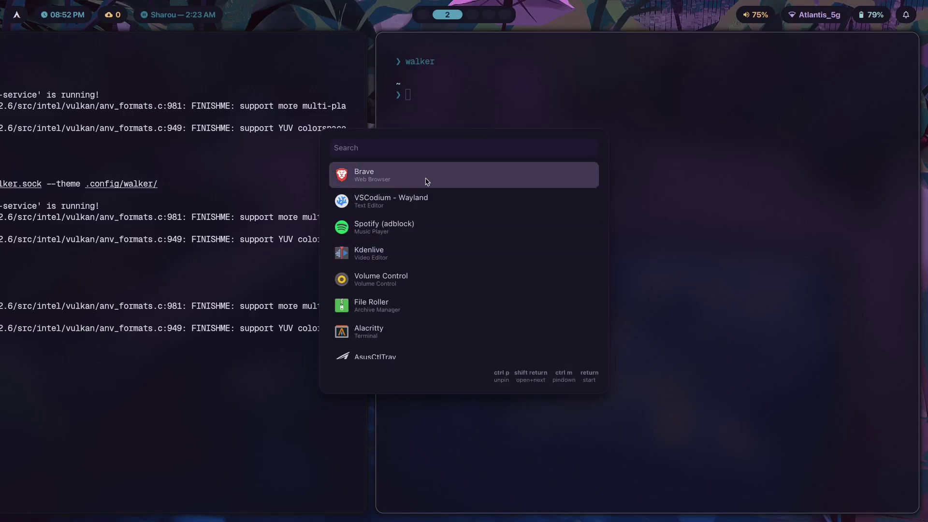
left_click(643, 167)
Step: Open Walker through its socket with nc -U /run/user/1000/walker/walker.sock, dismiss it, and briefly show the desktop's icon-grid launcher
type("nc")
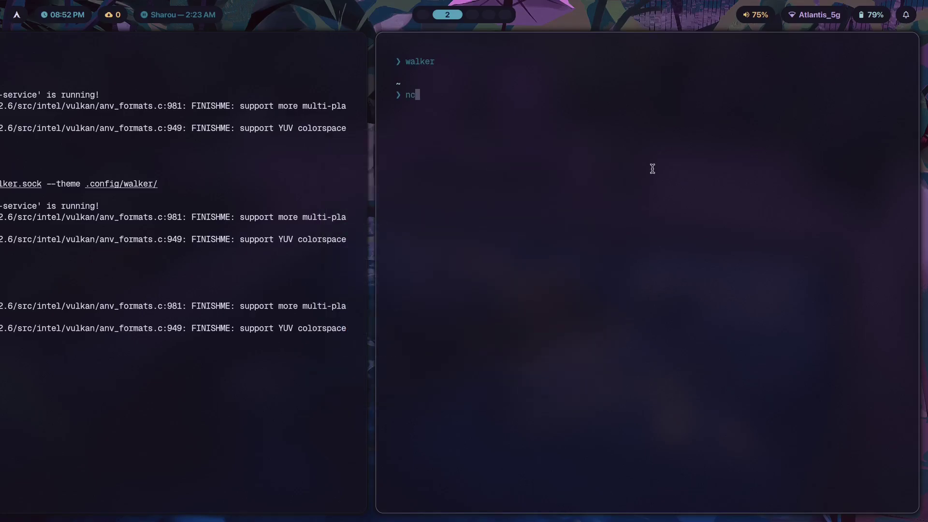
key("Up")
key("ctrl+w")
key("ctrl+w")
key("Return")
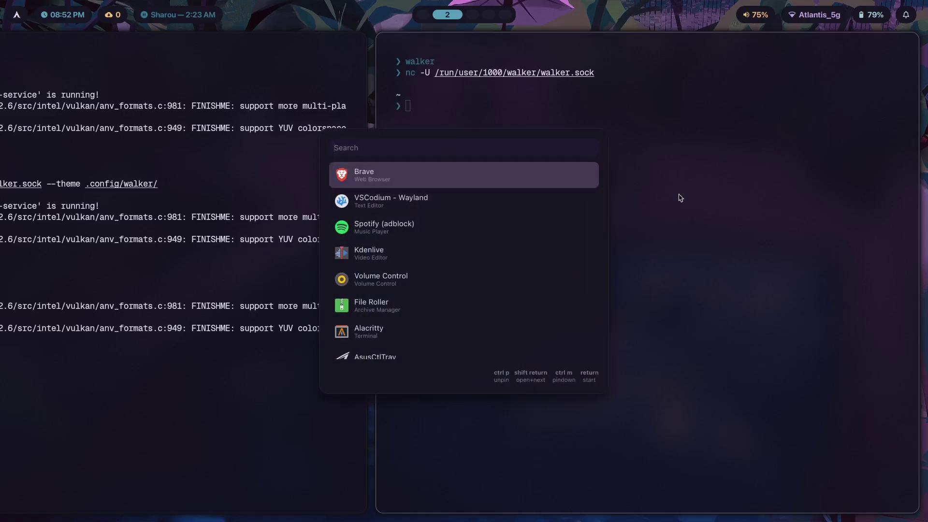
left_click(577, 131)
key("super+space")
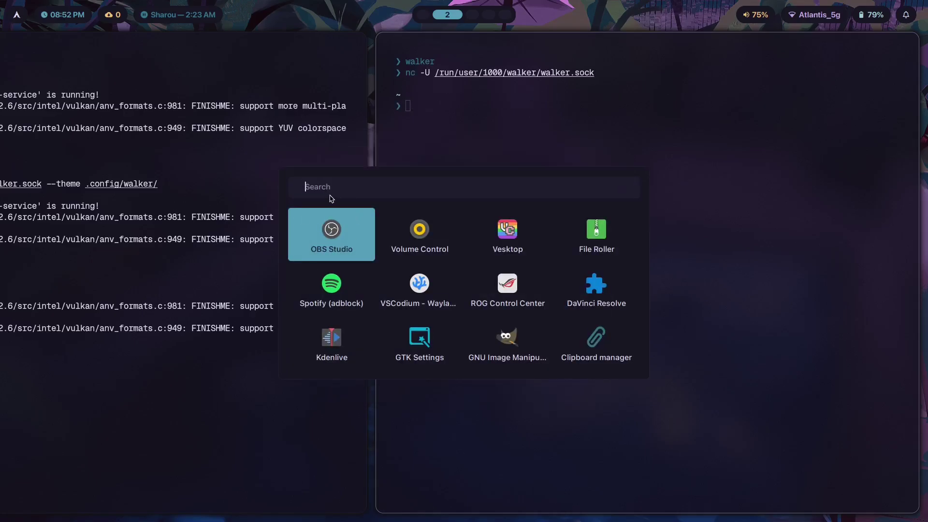
key("Escape")
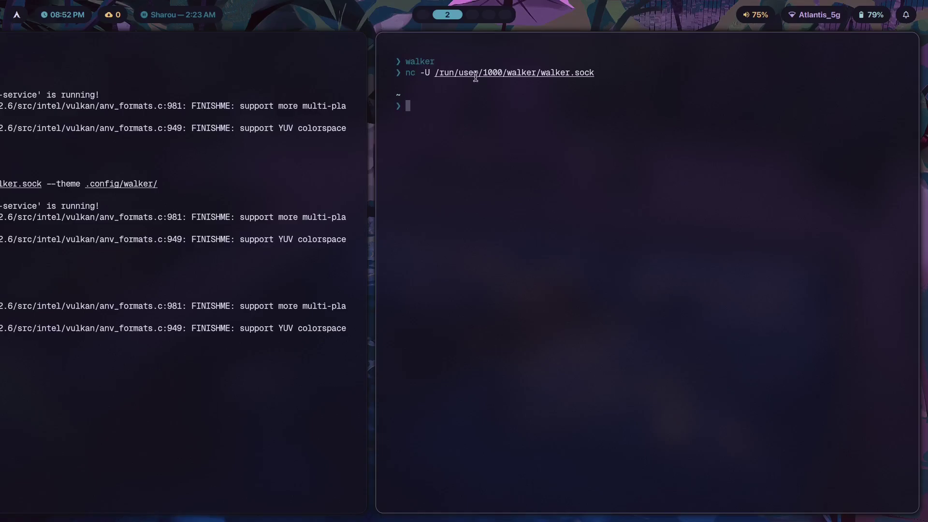
Step: Close the second terminal, stop the running service, and restart it in the background with walker --gapplication-service & disown
left_click_drag(587, 120, 463, 68)
key("ctrl+d")
key("ctrl+c")
key("Up")
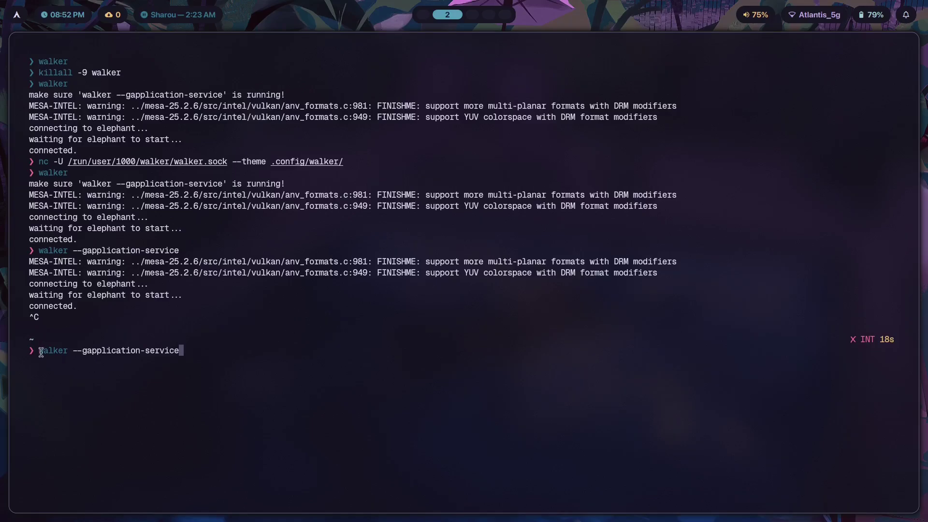
type("& disown")
key("Return")
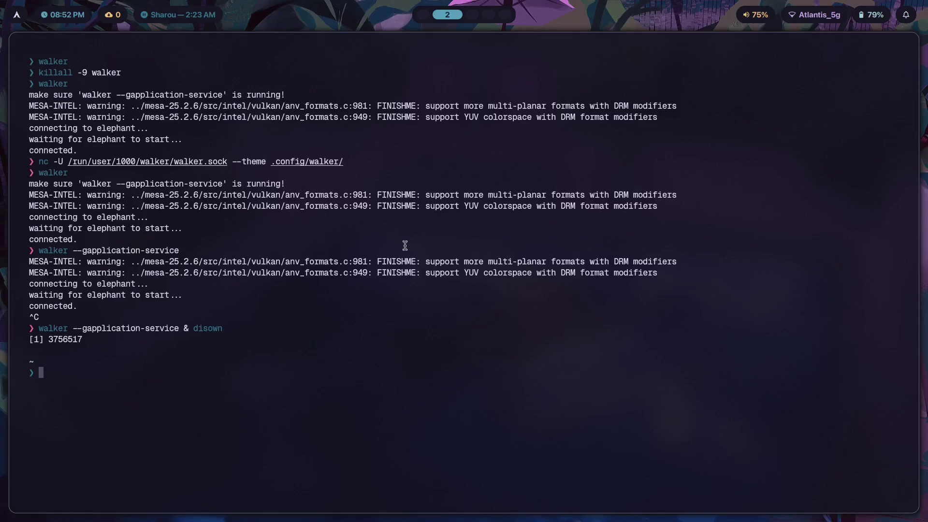
Step: Close the terminal, open a new one, and enter nvim .config/hypr/modules/auto with path completion
key("super+q")
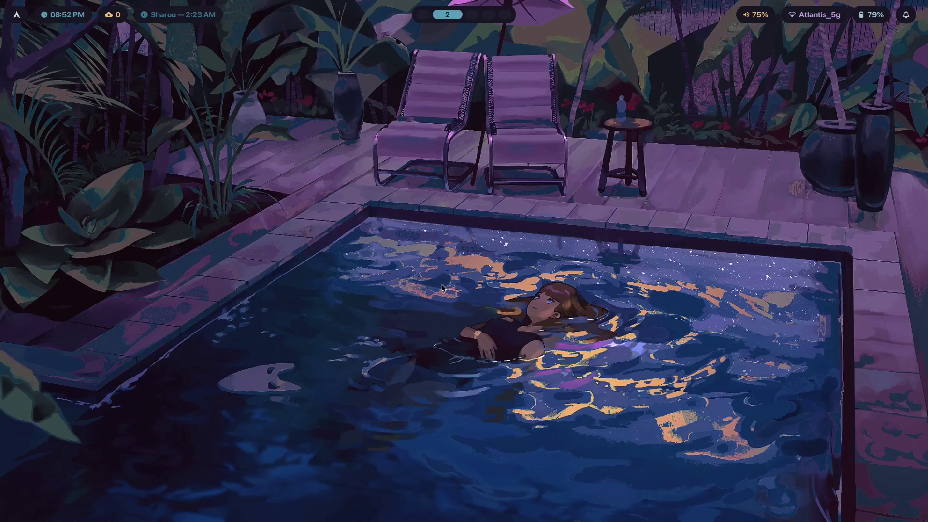
key("super+Return")
type("nvim .c")
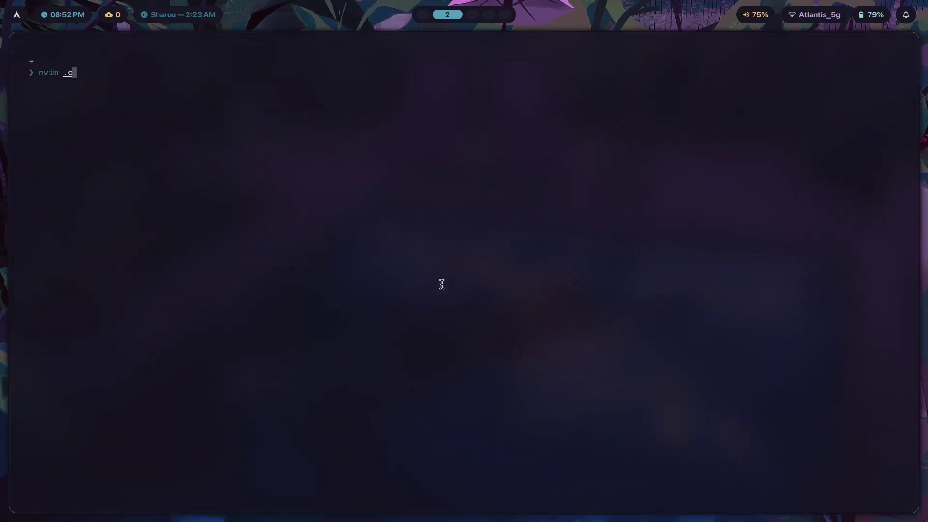
type("onfig/hypr/modules/auto")
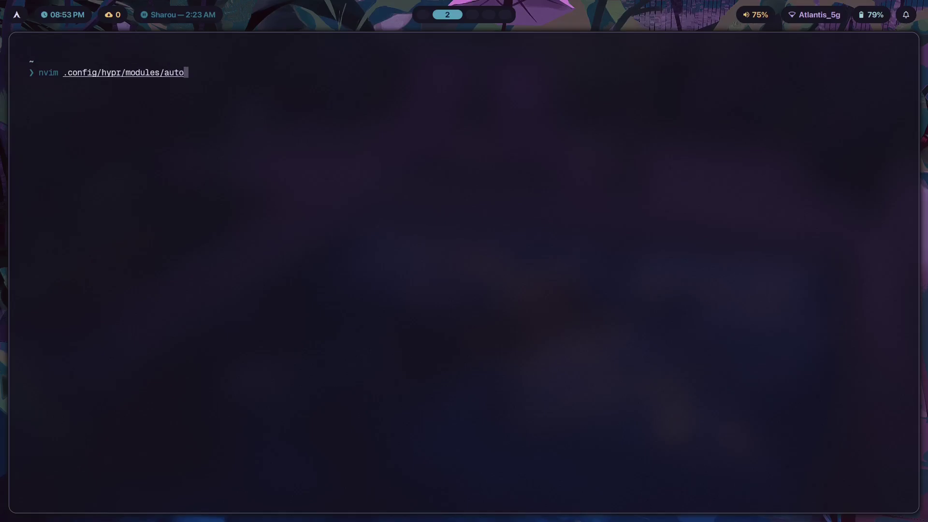
key("Tab")
Step: Switch to workspace 3 and apply the e-ink desktop theme
key("super+3")
key("super+shift+t")
key("Down")
key("Return")
key("Return")
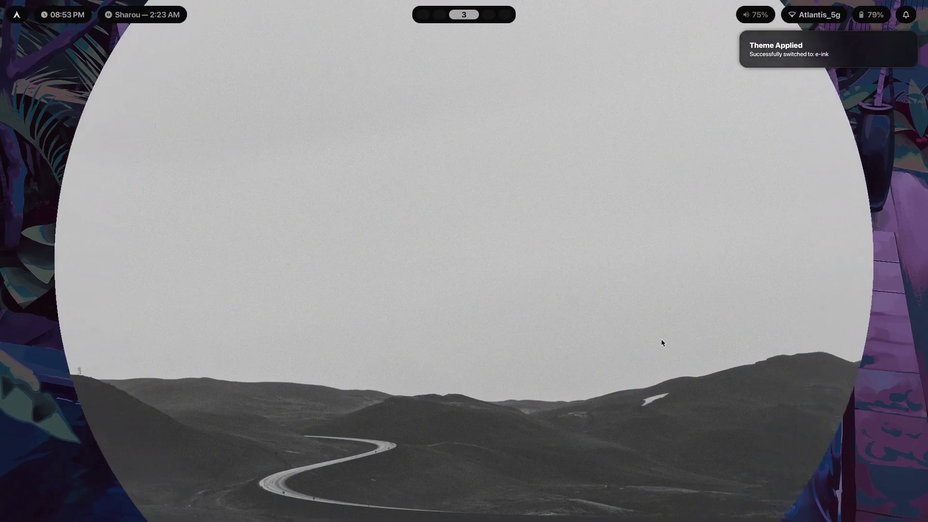
Step: Open a terminal on workspace 3 and apply the everforest-dark theme
key("super+Return")
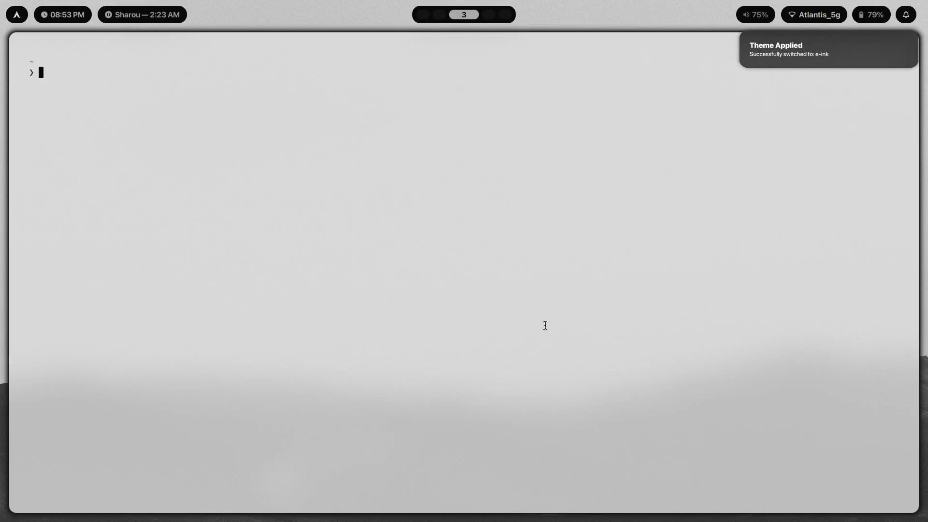
key("super+shift+t")
key("Down")
key("Down")
key("Return")
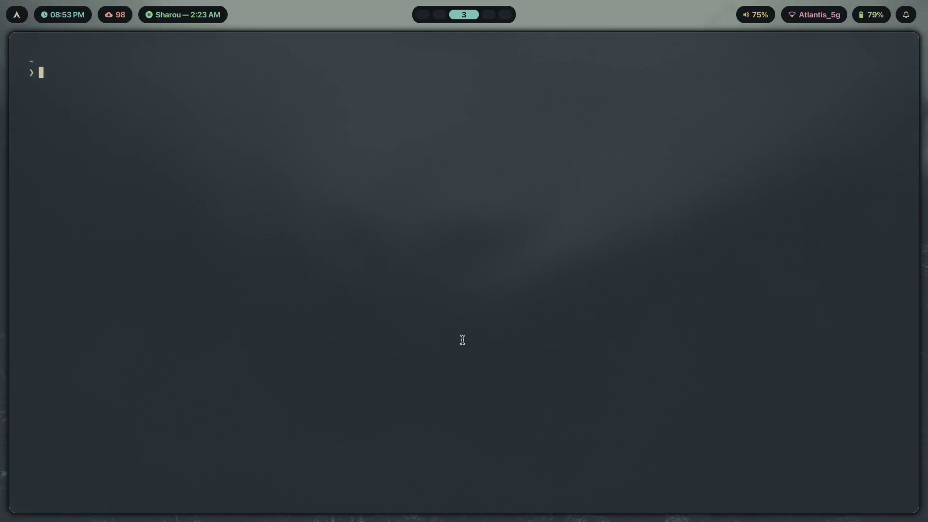
Step: Apply the gruvbox-dark desktop theme
key("super+shift+t")
key("Down")
key("Down")
key("Down")
key("Return")
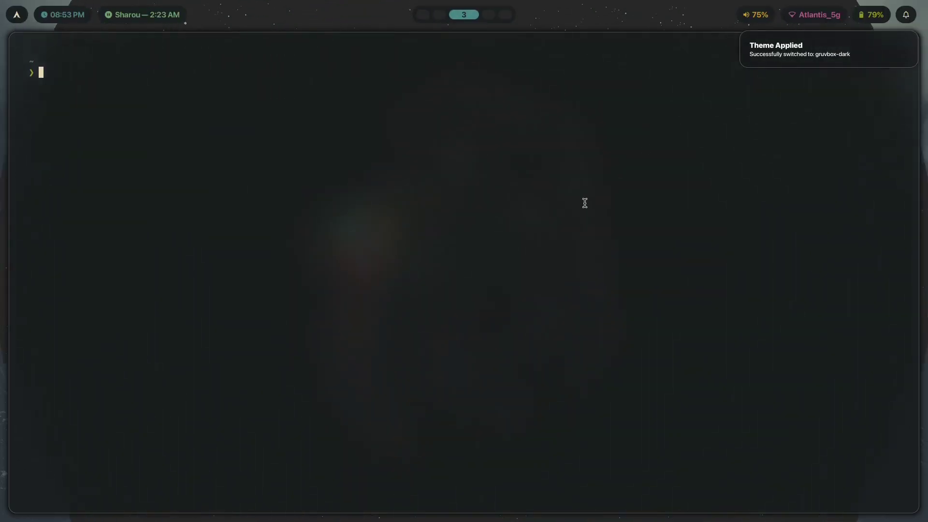
Step: Apply the noir desktop theme
key("super+shift+t")
key("Down")
key("Down")
key("Down")
key("Down")
key("Down")
key("Down")
key("Down")
key("Down")
key("Up")
key("Return")
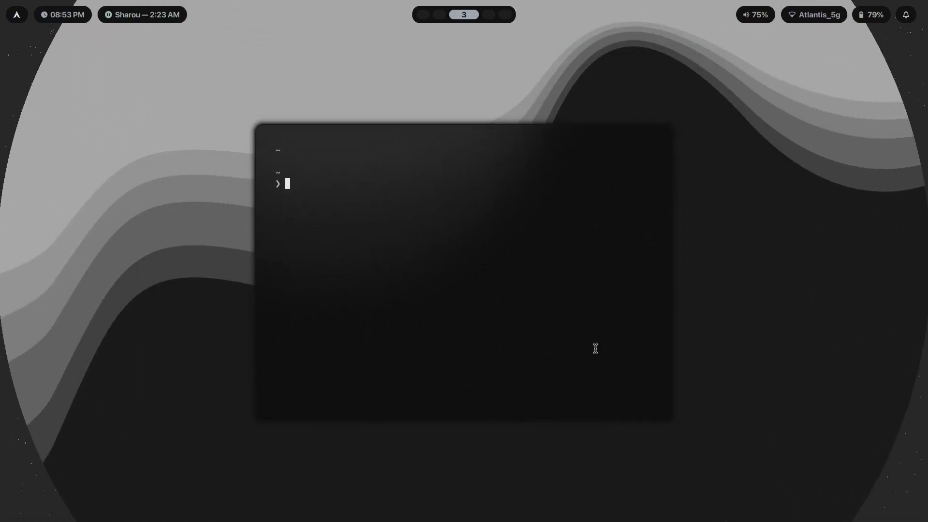
Step: Place the terminal as a smaller floating window and set the wallpaper to geometry.jpg
left_click_drag(596, 349, 750, 272)
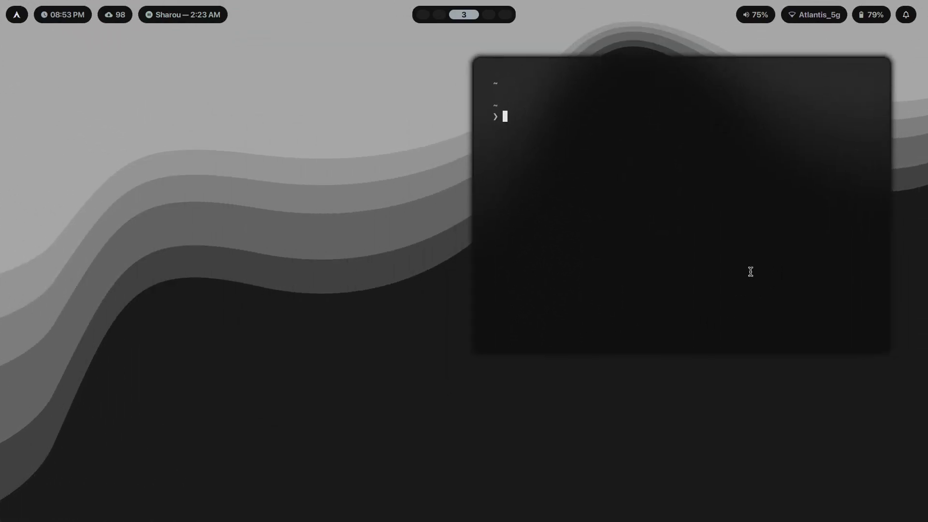
key("super+w")
key("Right")
key("Right")
key("Right")
key("Left")
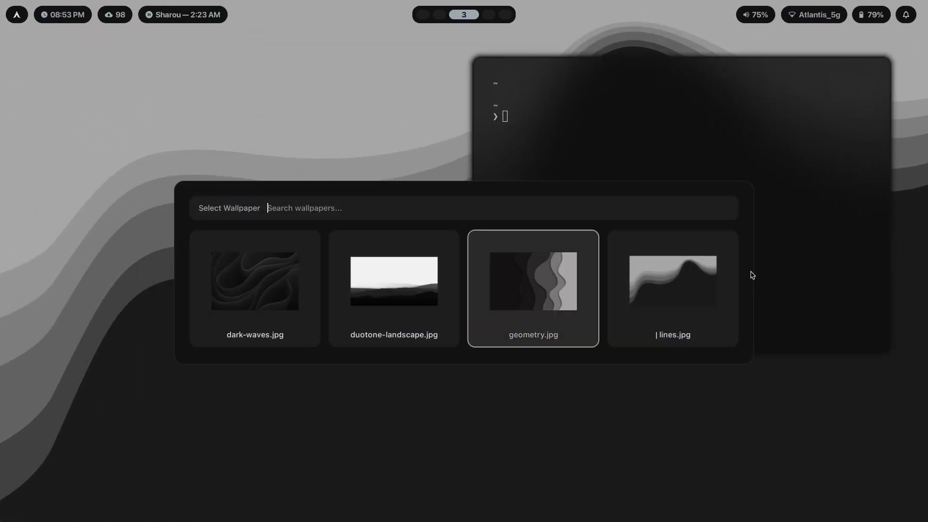
key("Return")
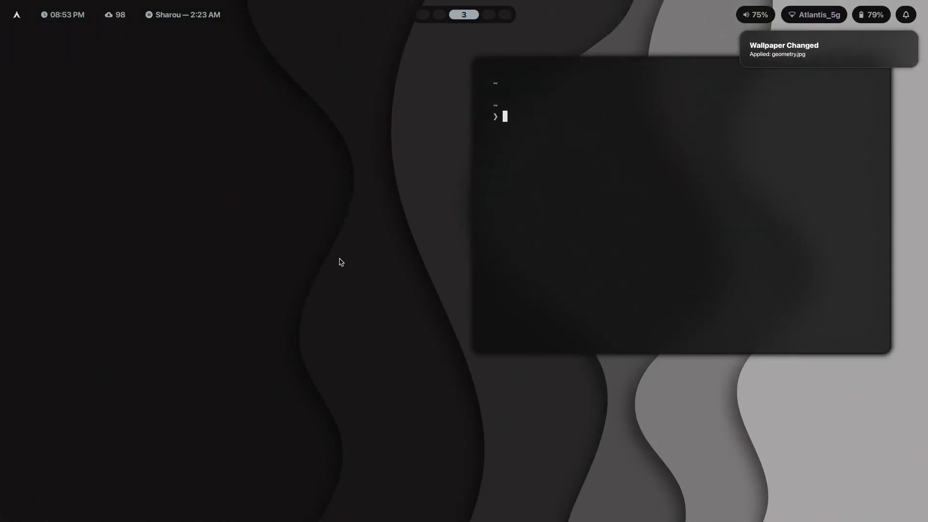
Step: Apply the tokyo-night desktop theme
key("super+t")
key("Right")
key("Down")
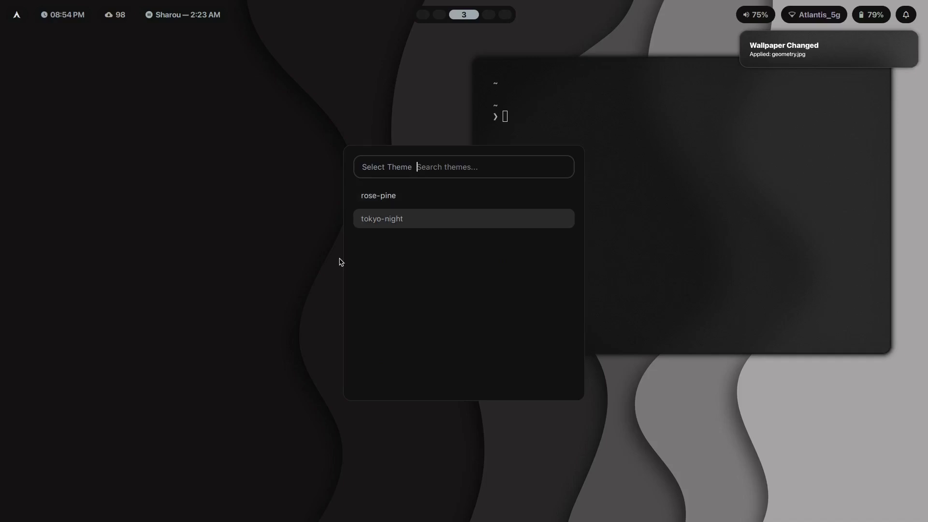
key("Return")
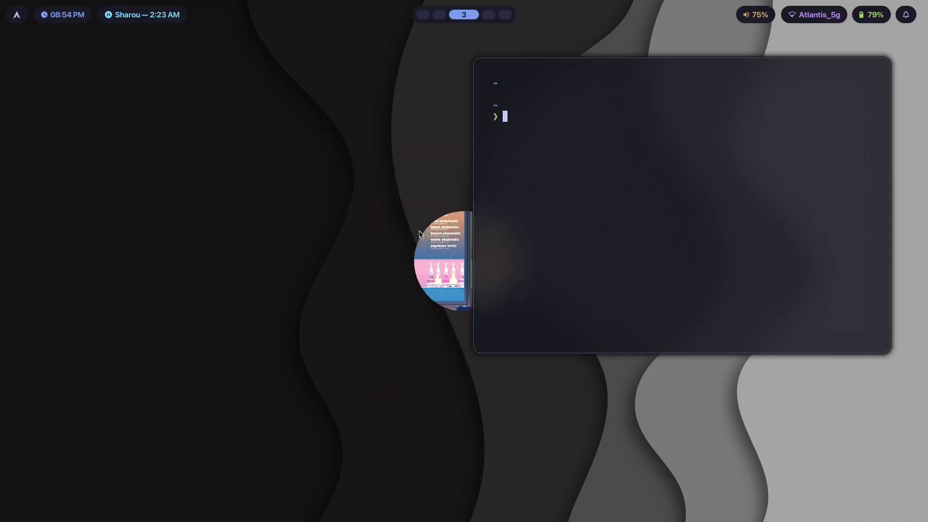
Step: Set the wallpaper to japanese-houses.png and shift the floating terminal slightly
key("super+w")
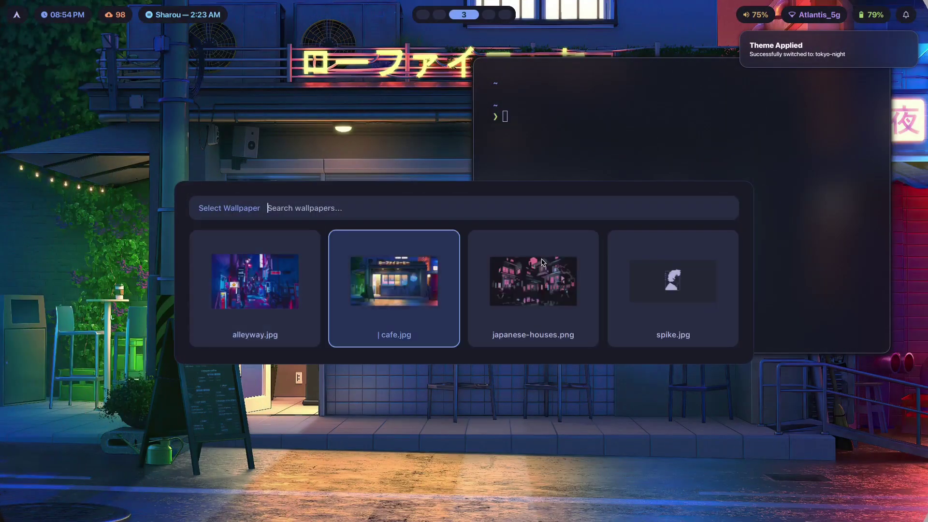
key("Left")
key("Left")
key("Right")
key("Right")
key("Return")
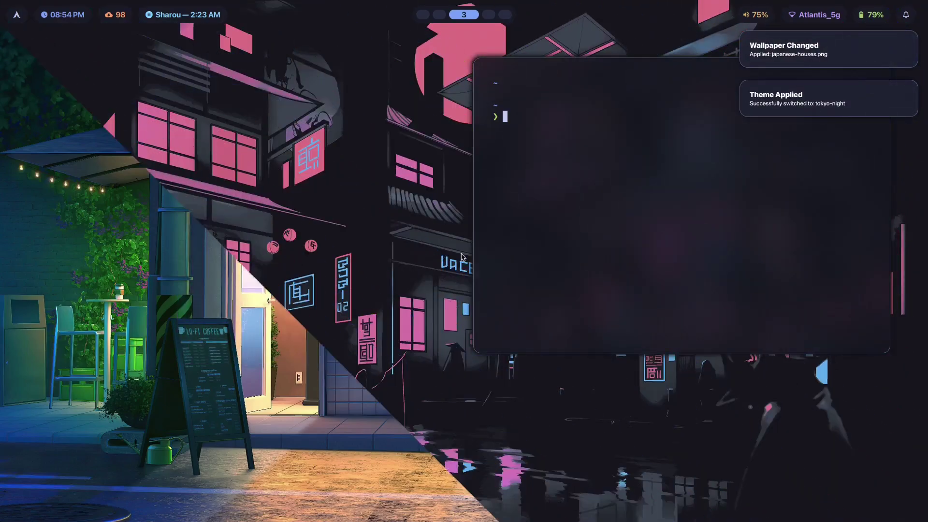
mouse_move(594, 256)
left_mouse_down()
mouse_move(433, 251)
mouse_move(580, 249)
left_mouse_up()
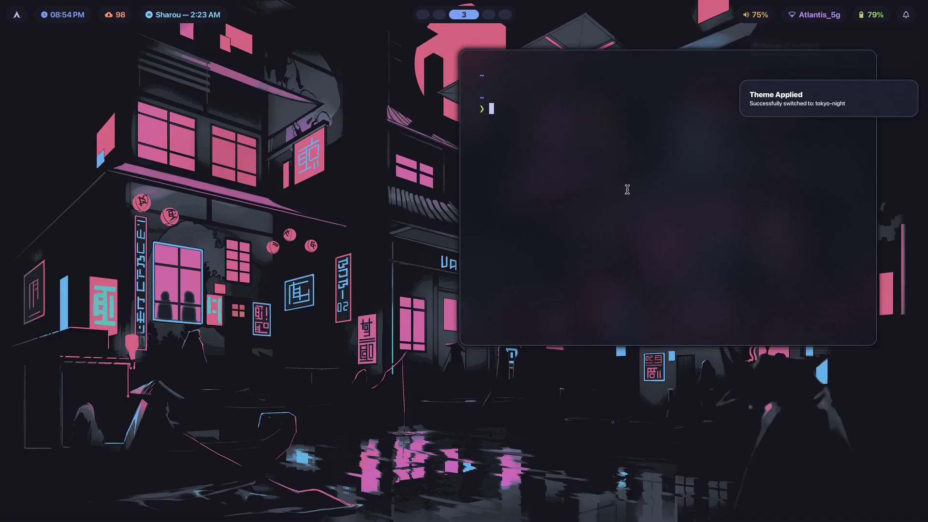
Step: Apply the rose-pine desktop theme and close the floating terminal
key("super+t")
key("Up")
key("Up")
key("Up")
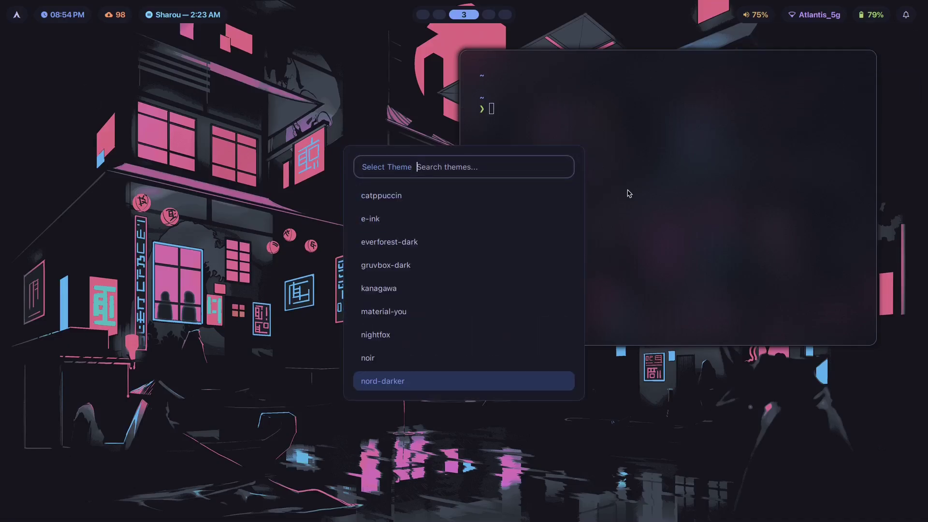
key("Down")
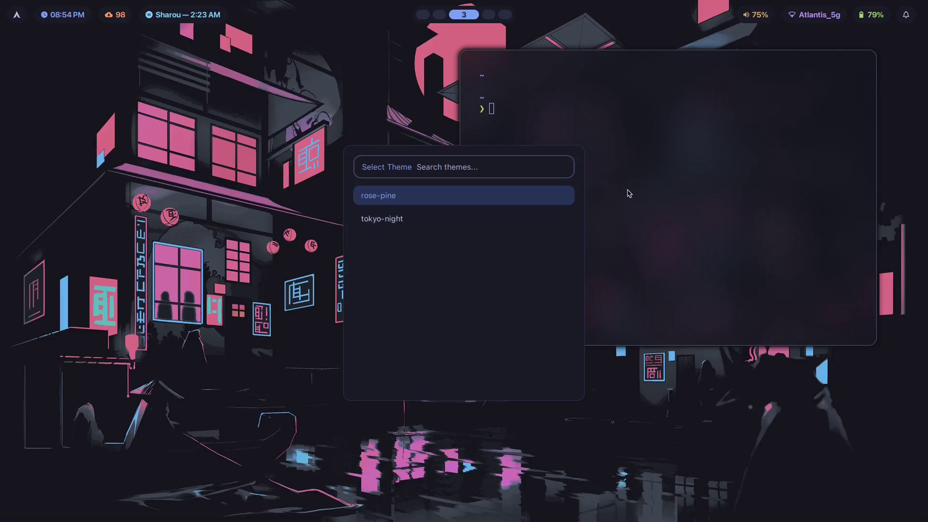
key("Return")
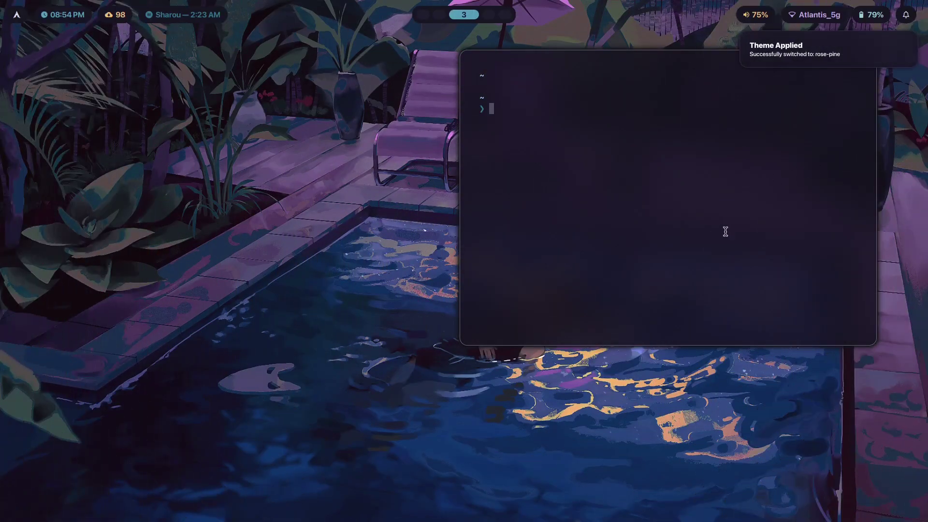
key("super+q")
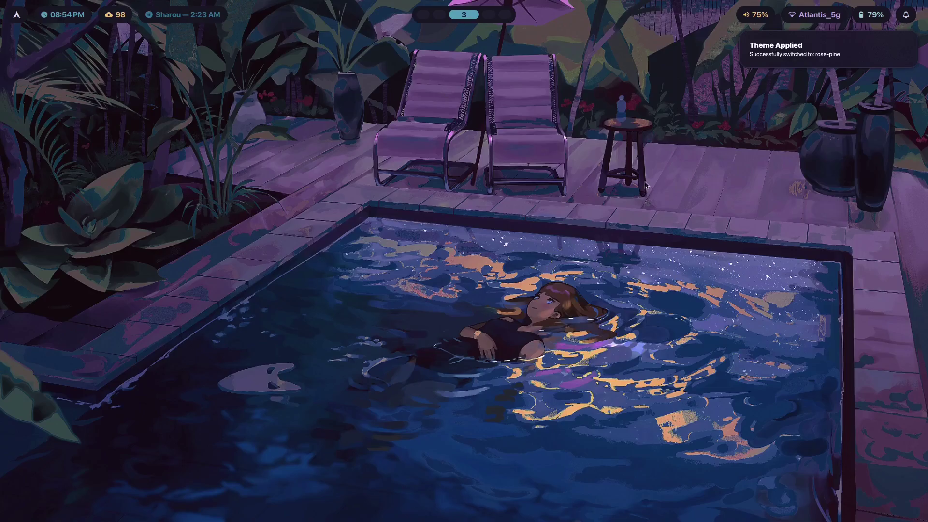
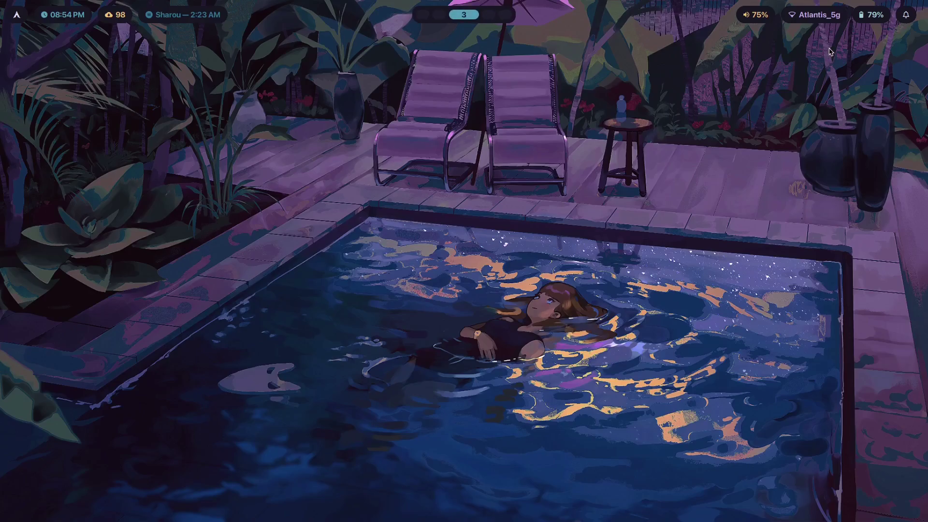
Step: Browse the application launcher's entries, dismiss it, and view the notification center briefly
key("super")
key("Right")
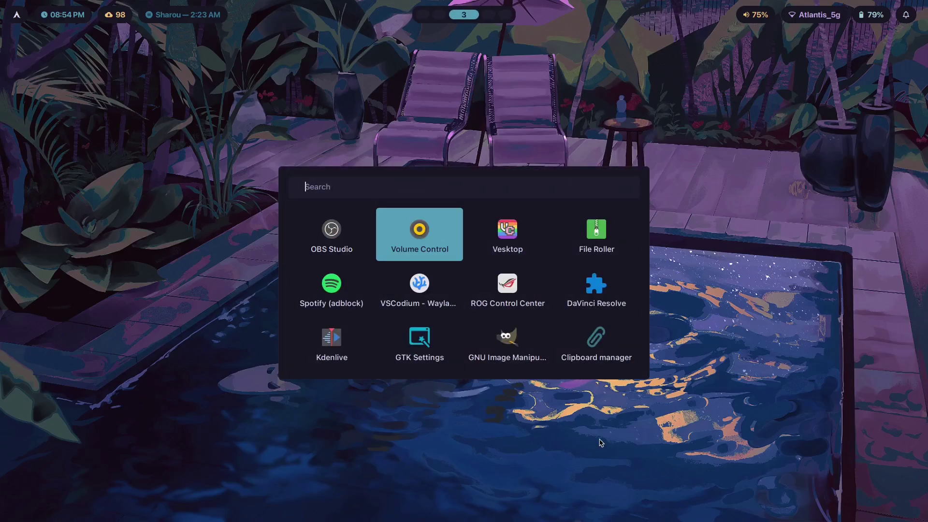
key("Down")
key("Left")
key("Escape")
key("super+n")
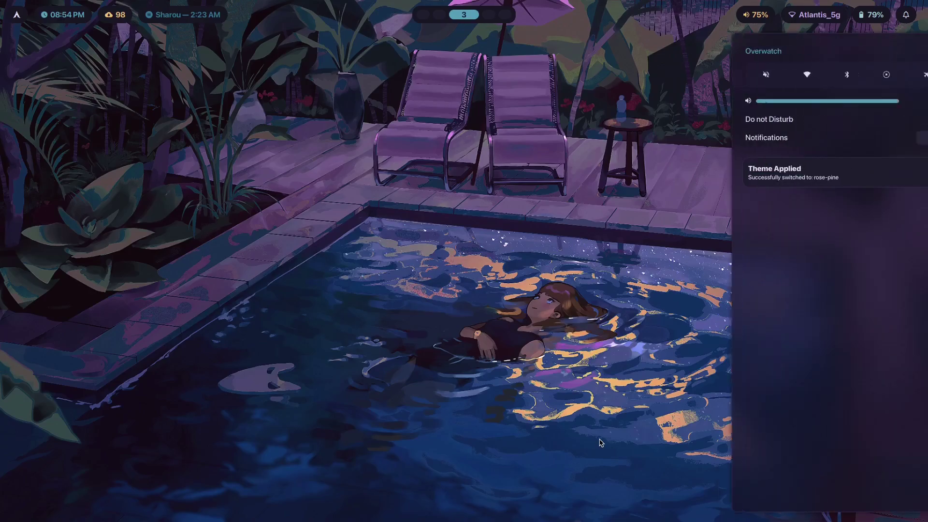
key("Escape")
Step: Examine the System Reforging lessons of HyprAccelerator on workspace 5, down to the Theme Switchers video
key("super+4")
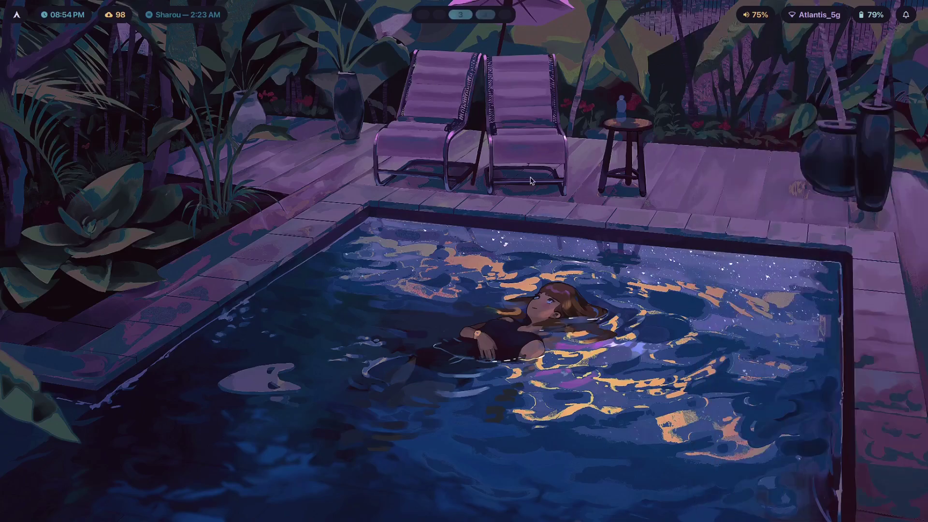
key("super+3")
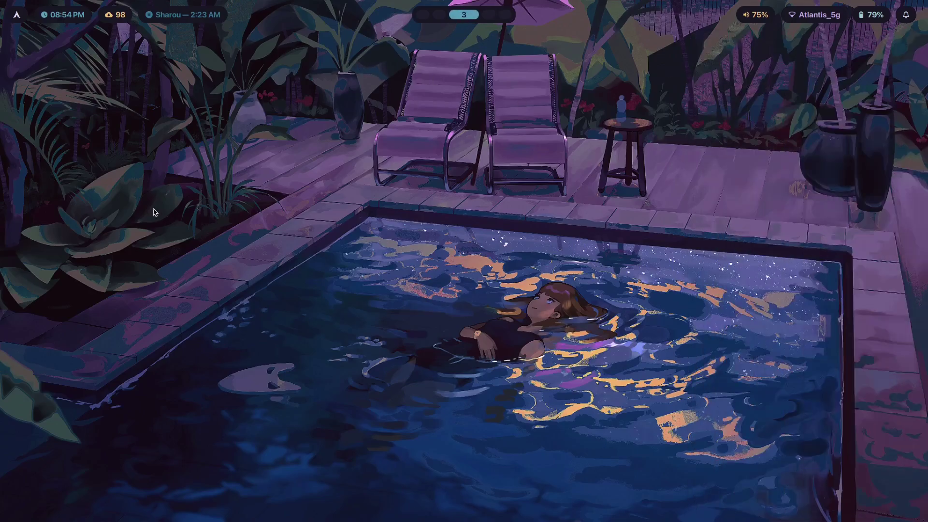
key("super+5")
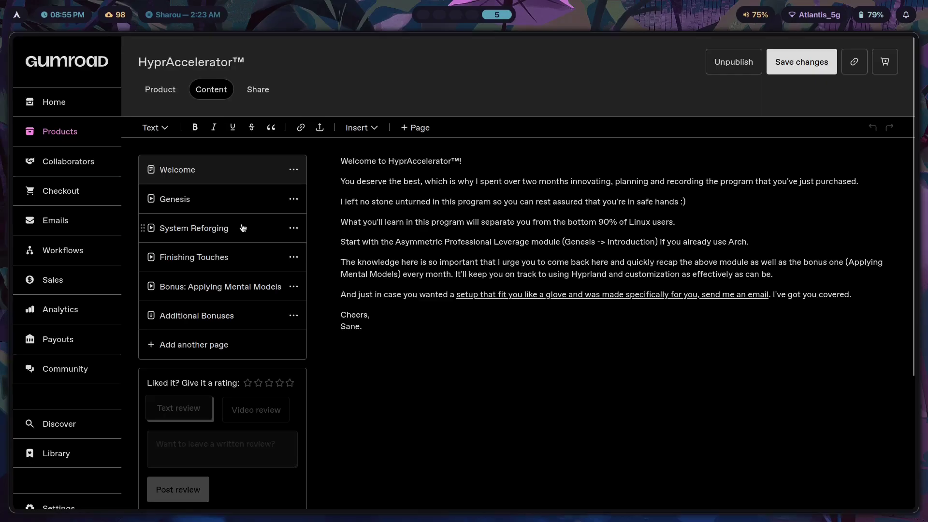
left_click(244, 228)
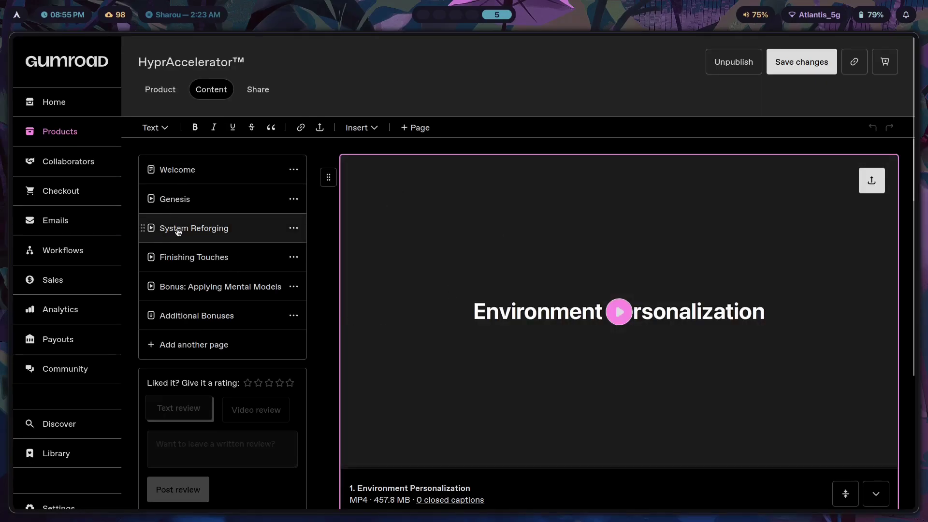
scroll(725, 256, "down", 10)
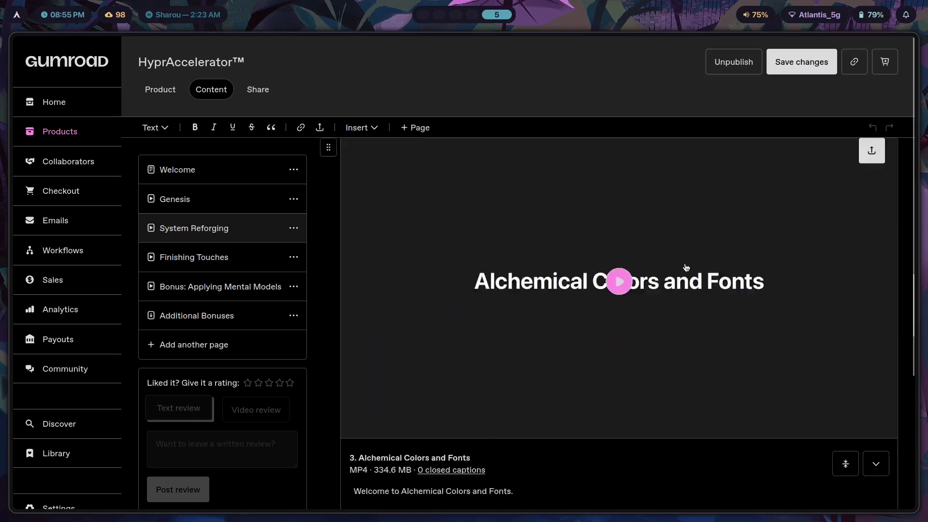
scroll(697, 261, "down", 10)
scroll(665, 220, "up", 8)
scroll(686, 251, "down", 3)
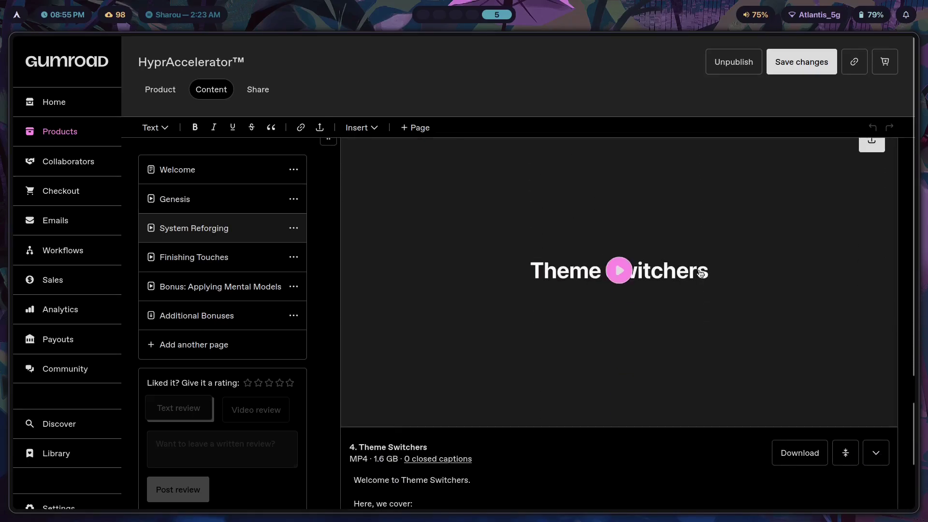
Step: Play the Theme Switchers lesson video with its sound muted
left_click(620, 271)
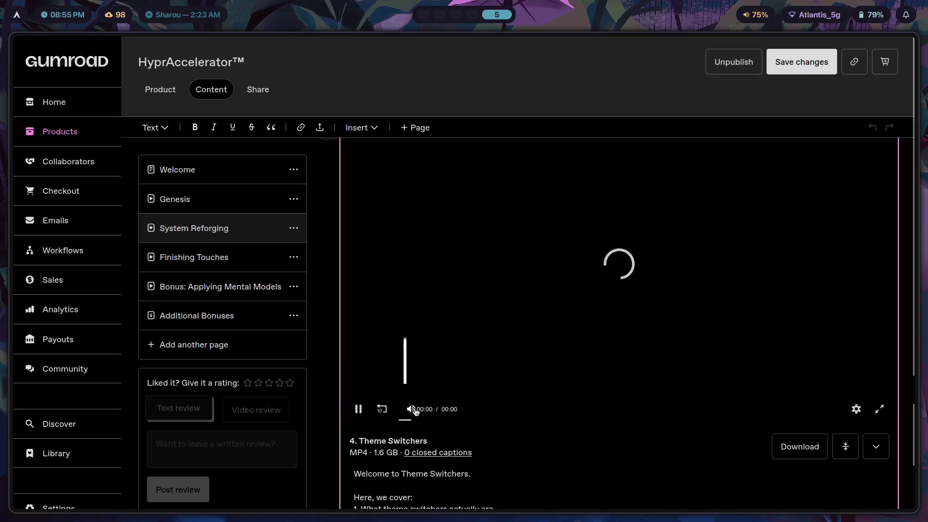
left_click(414, 410)
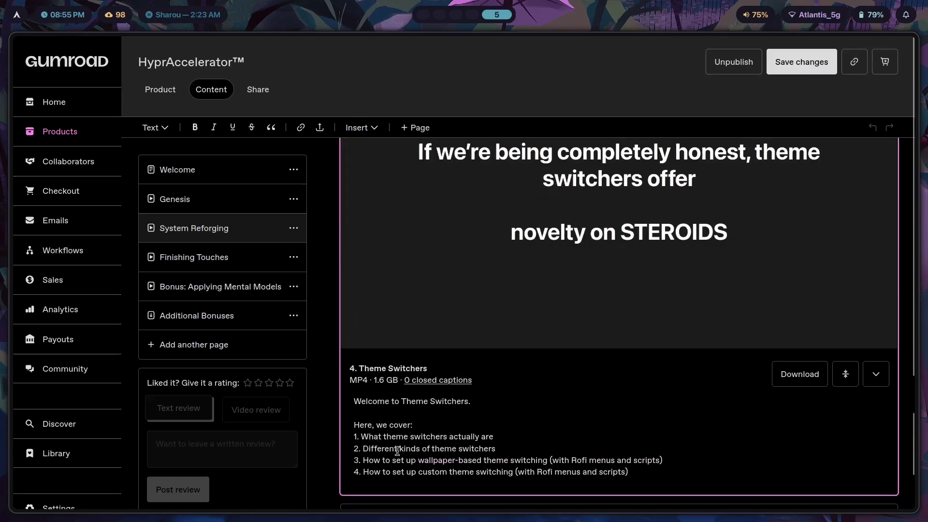
key("super+4")
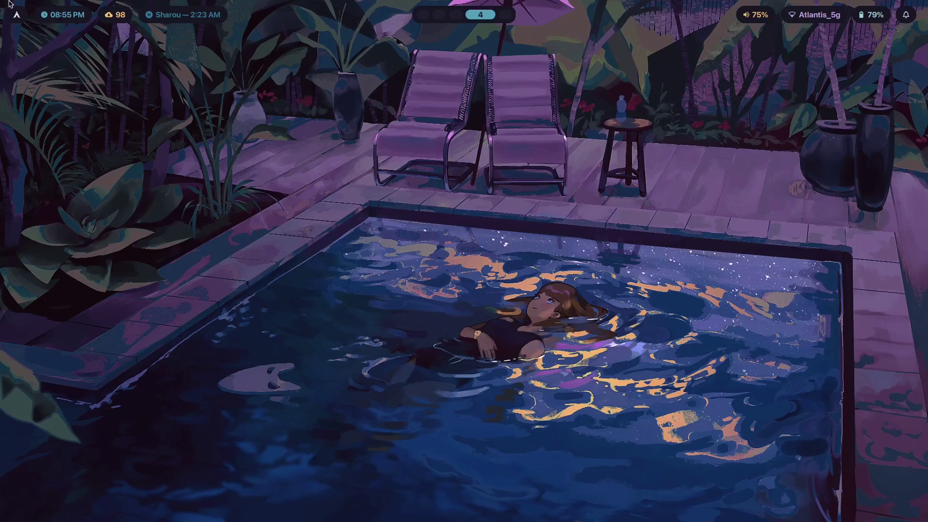
key("super+5")
Step: Apply the e-ink desktop theme from workspace 4
key("super+4")
key("super+t")
key("Down")
key("Down")
key("Down")
key("Down")
key("Up")
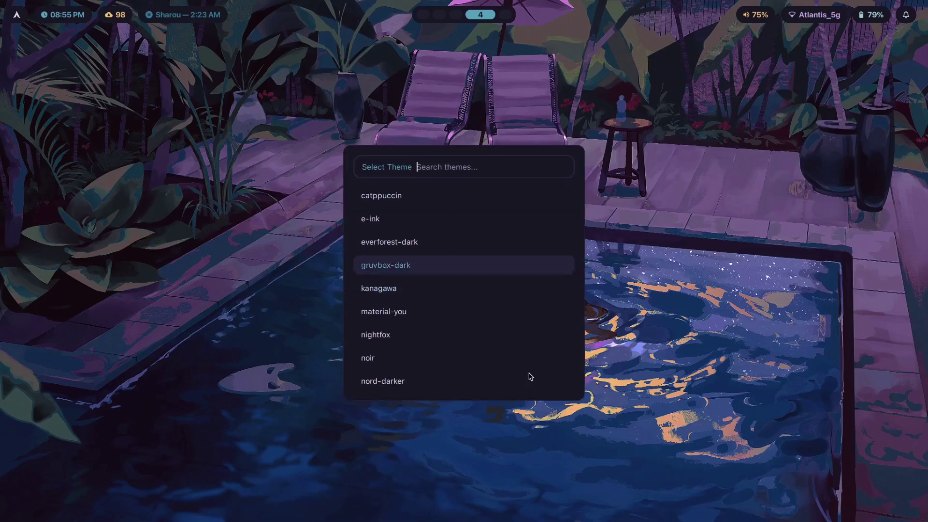
key("Up")
key("Up")
key("Down")
key("Up")
key("Return")
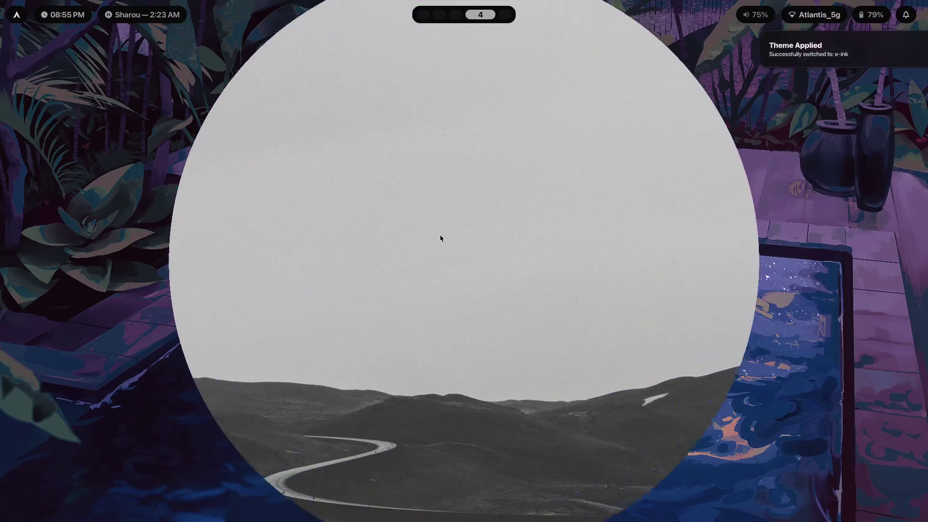
Step: Switch the desktop theme back to rose-pine
key("super+t")
key("Down")
key("Down")
key("Down")
key("Down")
key("Down")
key("Down")
key("Down")
key("Down")
key("Down")
key("Down")
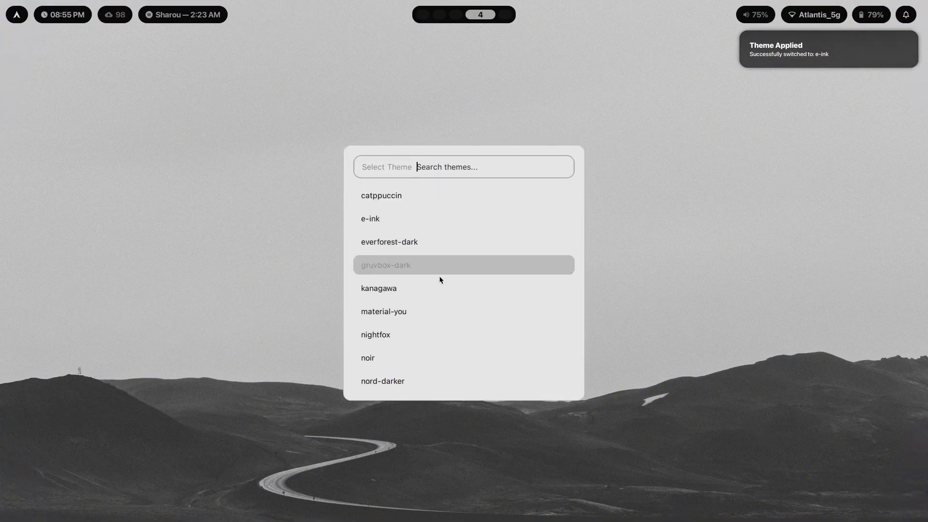
key("Return")
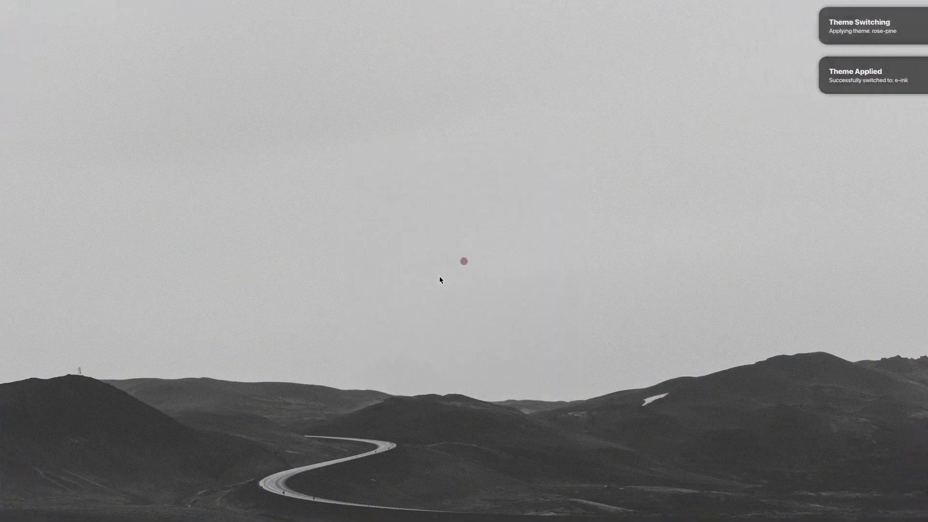
Step: On workspace 5, skip the Theme Switchers video ahead to about 1:46:46 and pause it on the apply-theme.sh script
key("super+5")
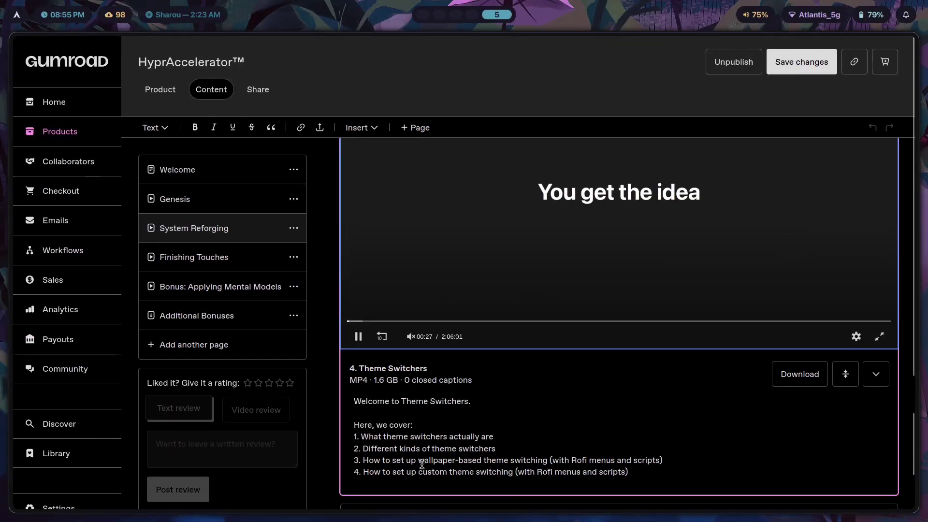
scroll(701, 459, "up", 2)
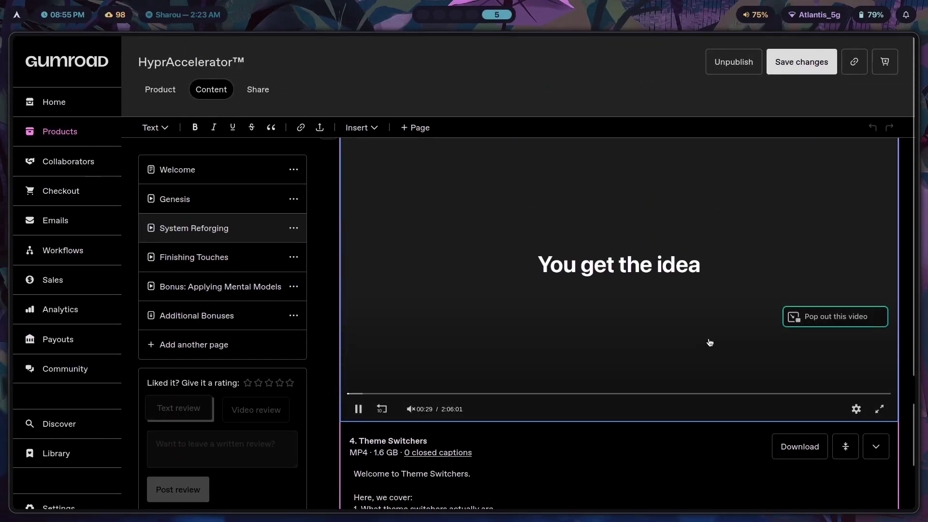
left_click(808, 394)
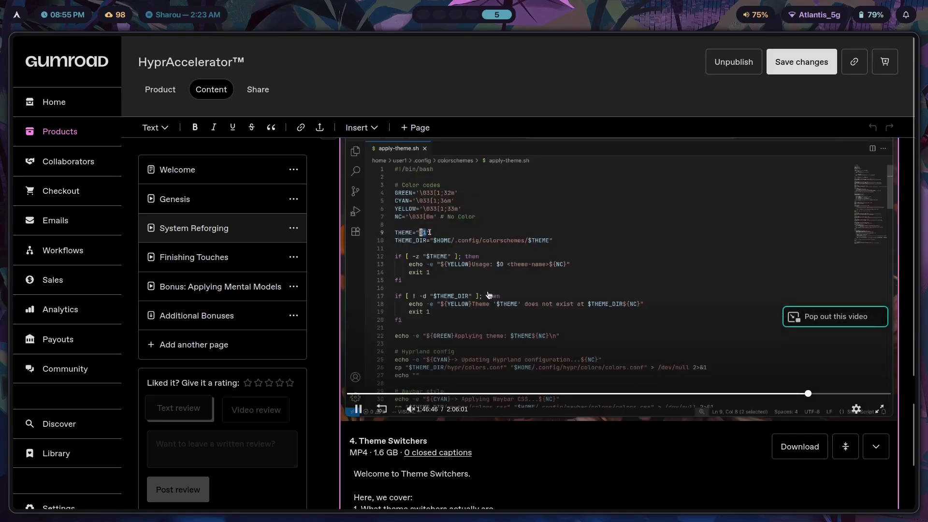
scroll(623, 362, "up", 2)
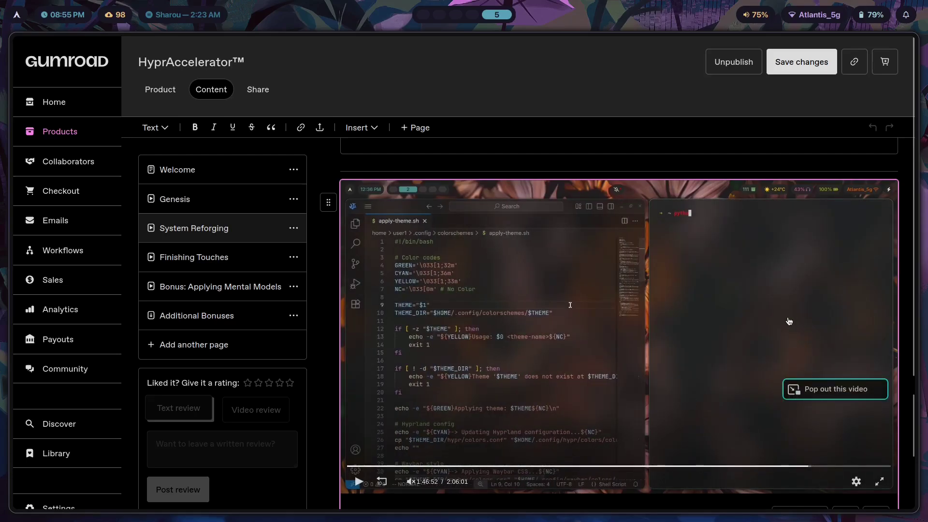
Step: Open .config/hypr/modules/autostart.conf in nvim from the terminal on workspace 2
key("super+3")
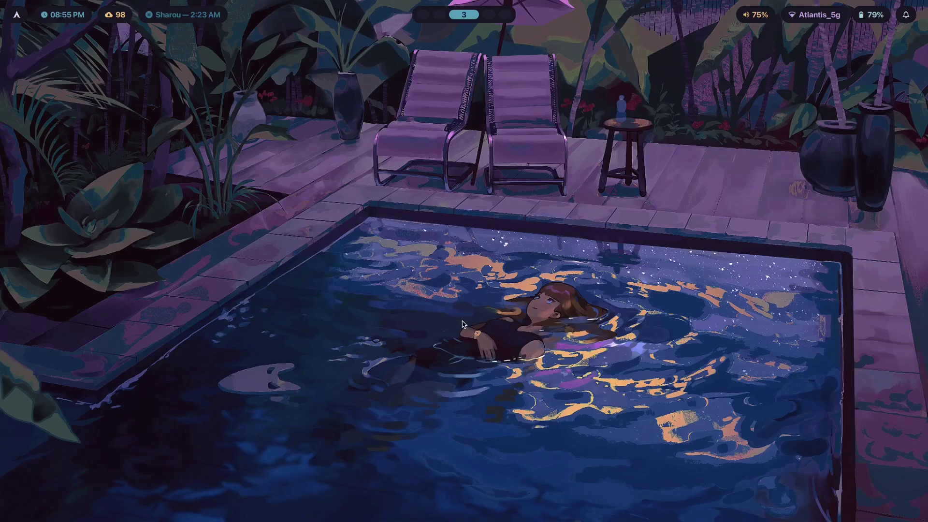
key("super+2")
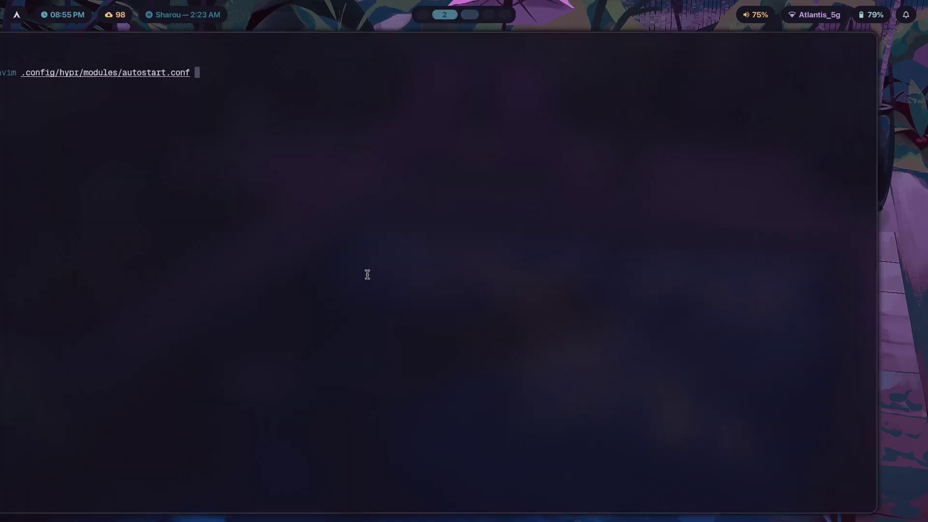
key("Return")
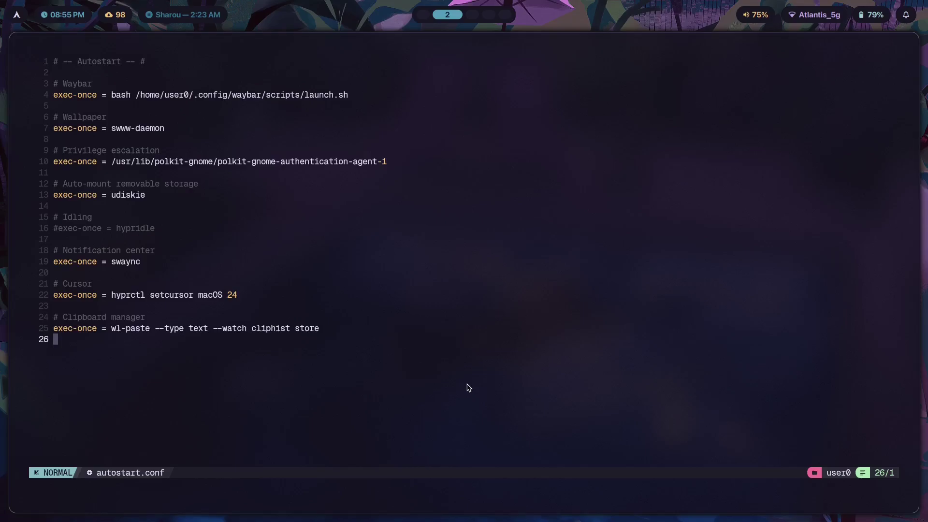
Step: Append a "# Walker" comment and the line "exec-once = walker --gapplication-service" at the end of autostart.conf
key("o")
key("Return")
key("Escape")
type("ki# Walker")
key("Return")
type("exec-once ")
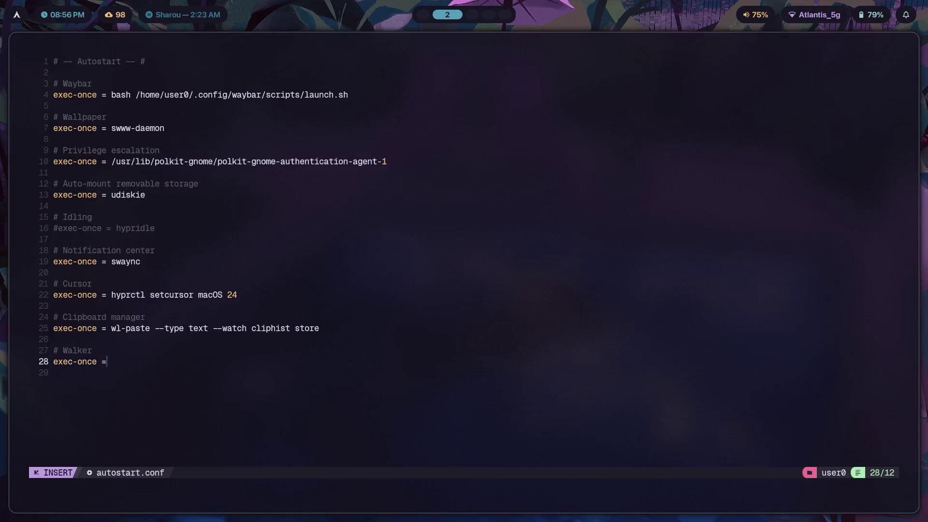
type("= walker --gap")
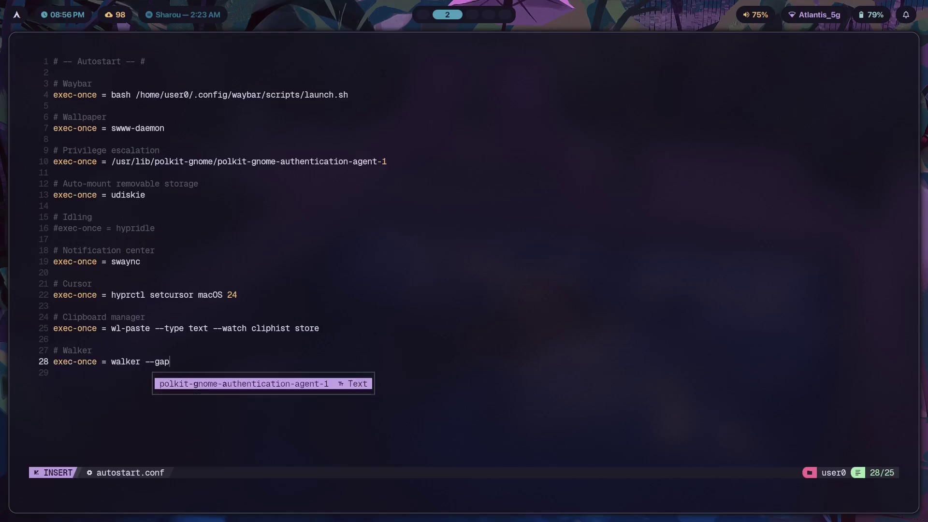
type("application")
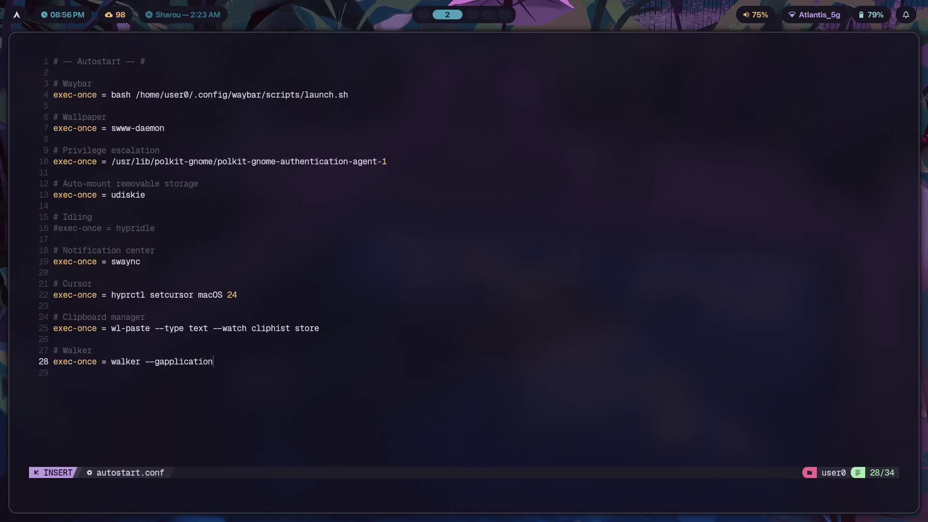
type("-service")
key("Escape")
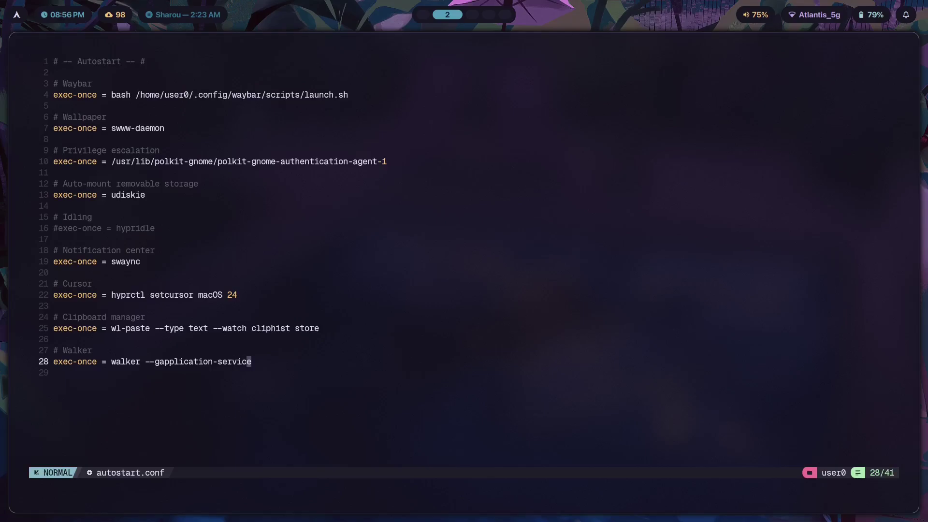
Step: Insert a # comment marker in the Walker autostart line, save autostart.conf and quit the editor
key("j")
key("k")
key("a")
key("Escape")
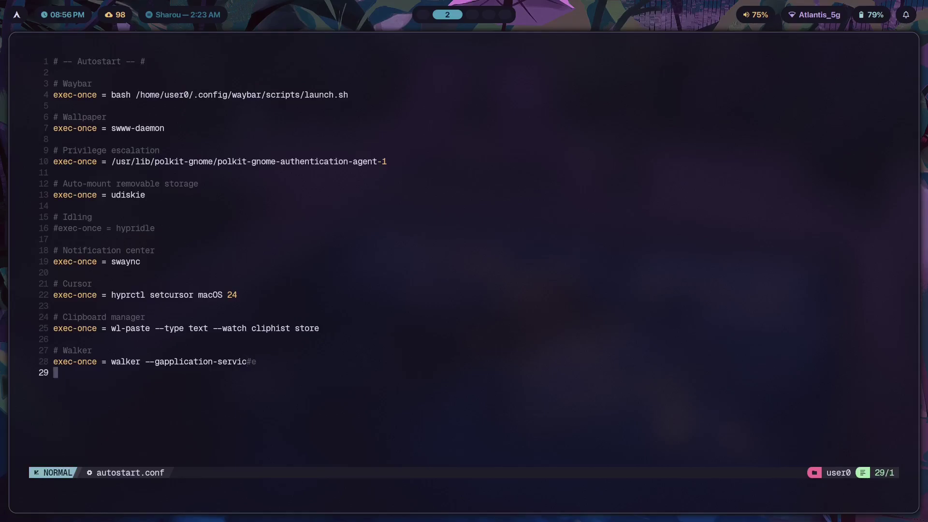
type("0i#")
key("Escape")
type("j:wq")
key("Return")
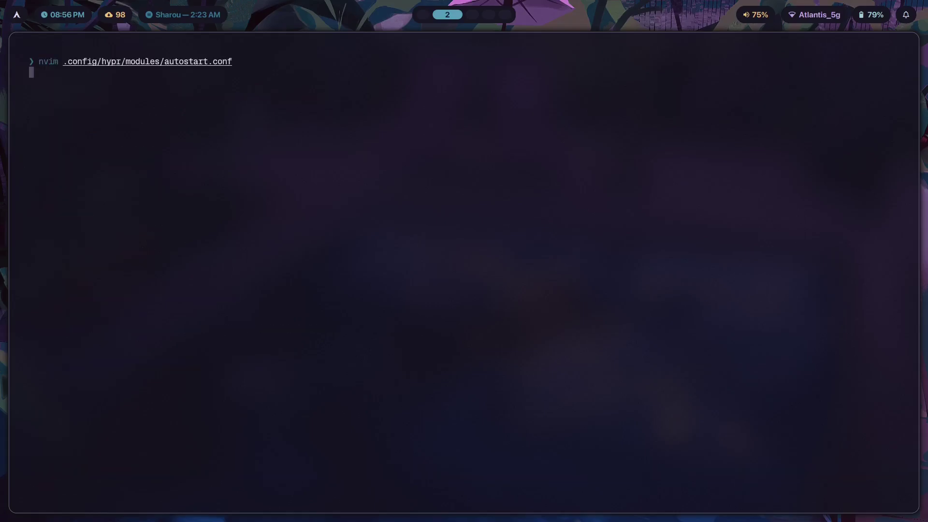
Step: Close the terminal, bring up the application launcher and dismiss it
key("super+q")
key("super+space")
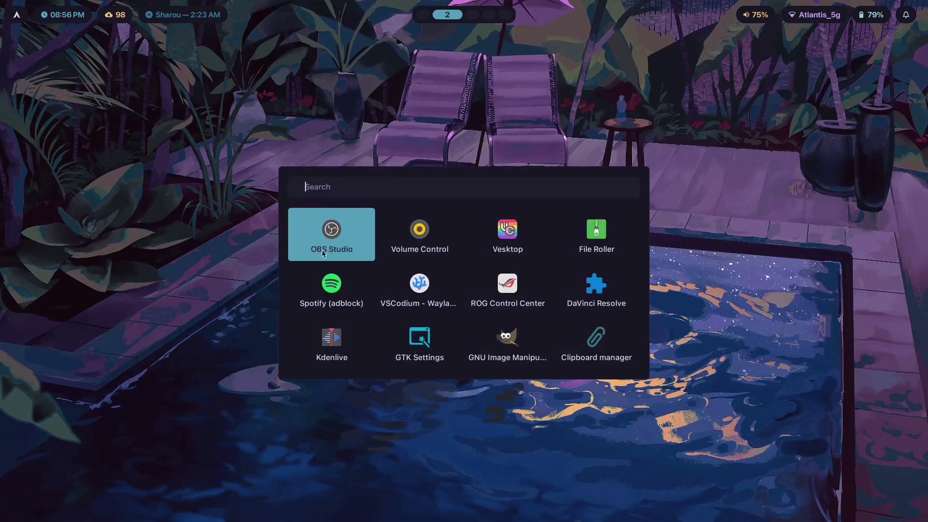
key("Escape")
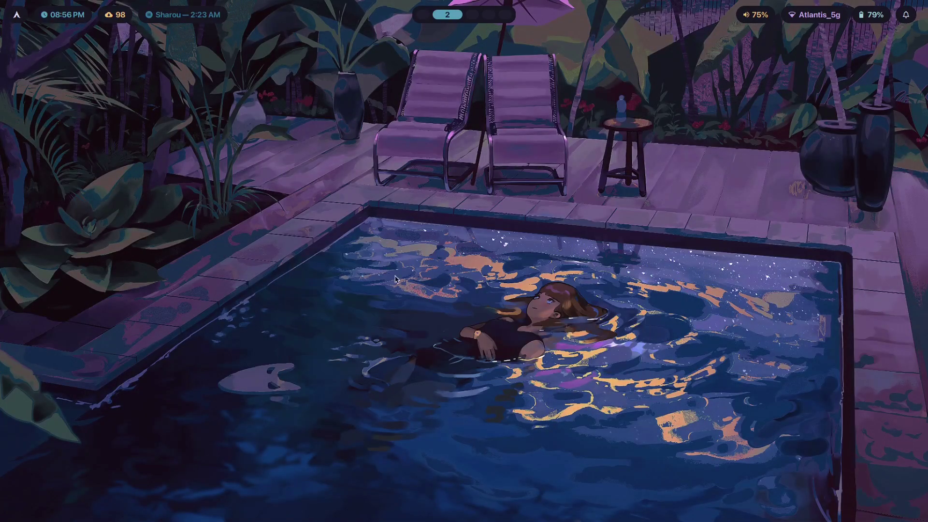
Step: Review the Basic Usage section of the Walker README on workspace 1
key("super+1")
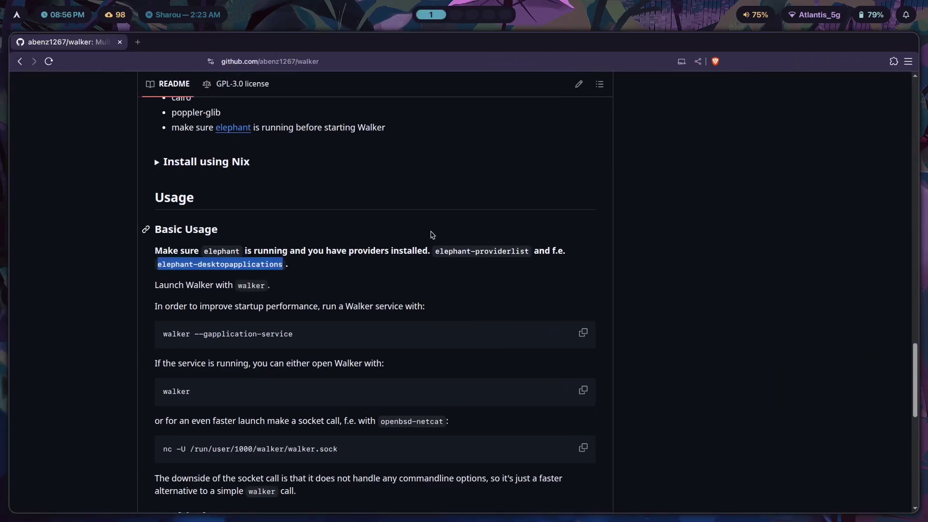
left_click(464, 228)
scroll(492, 182, "down", 2)
scroll(367, 338, "up", 1)
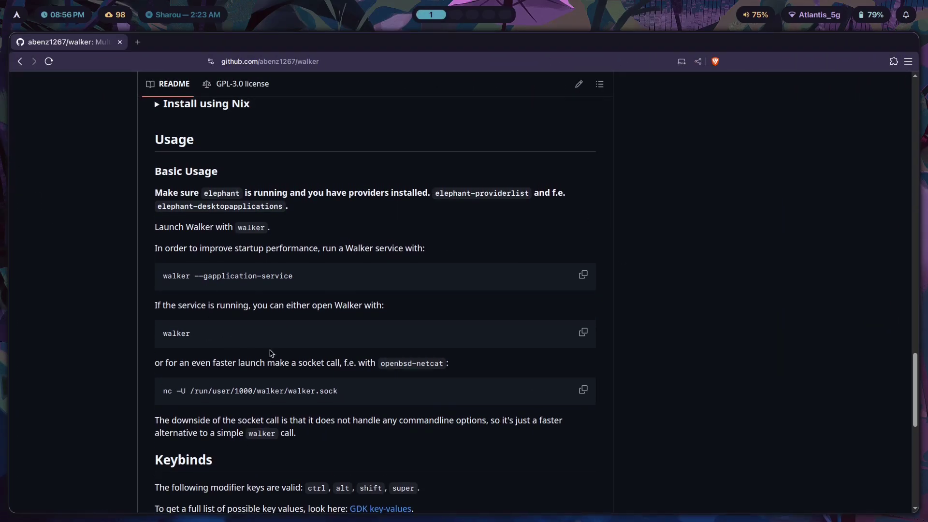
Step: Open a new terminal on workspace 2 and launch walker from it twice, dismissing it each time
key("super+2")
key("super+Return")
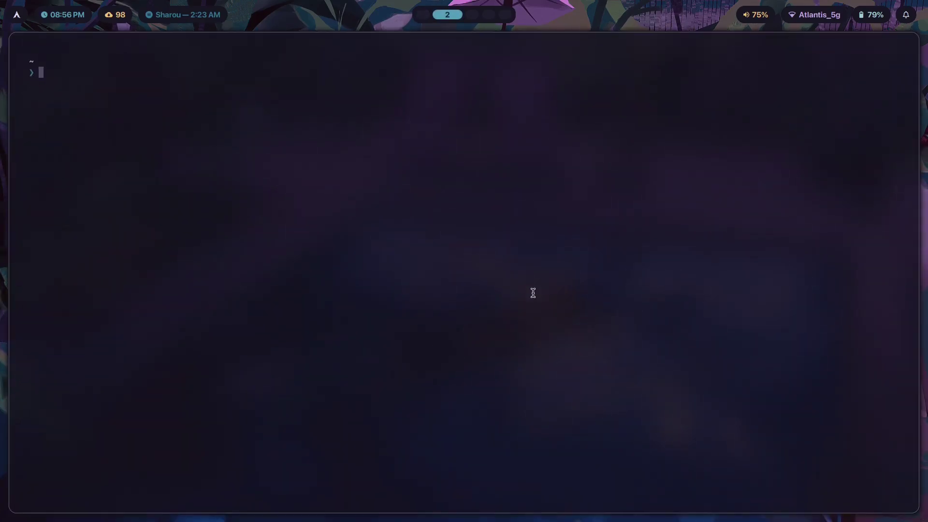
type("walker")
key("Return")
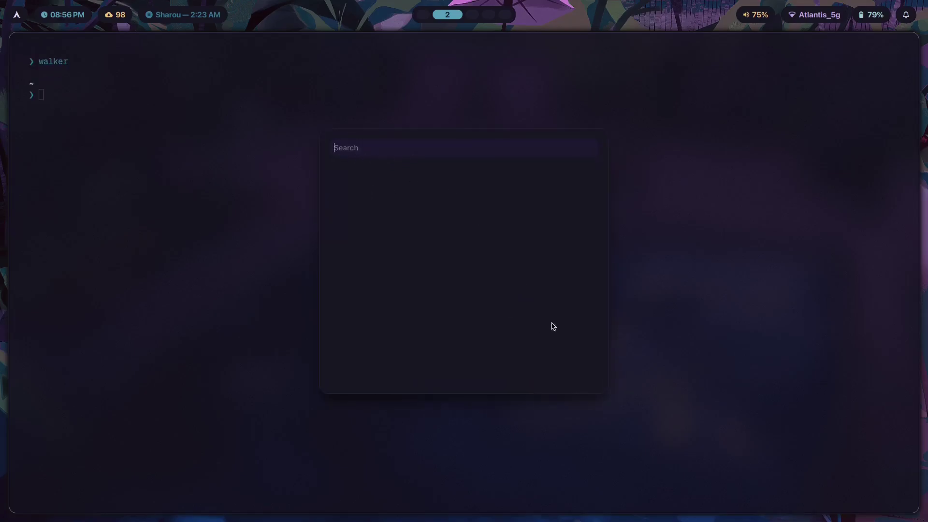
key("Escape")
key("Up")
key("Return")
key("Escape")
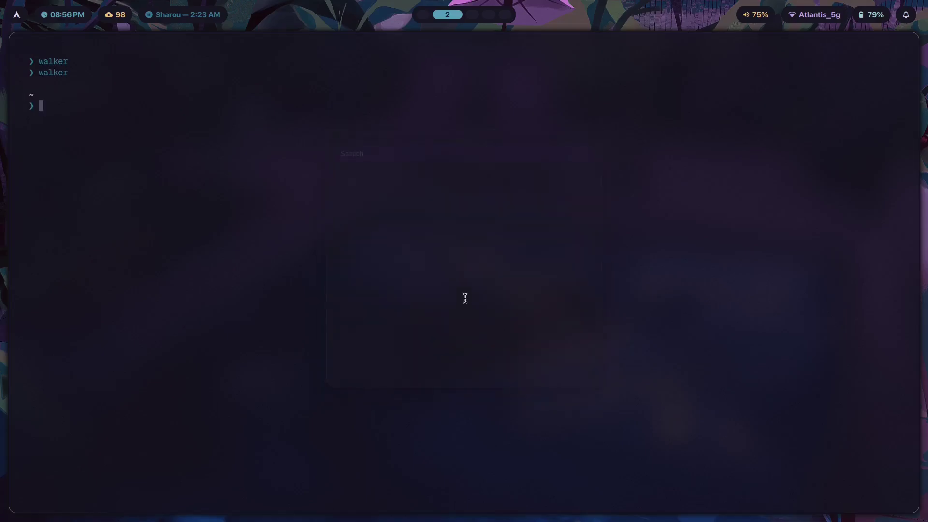
Step: Start the elephant backend from the terminal
type("elephant")
key("Return")
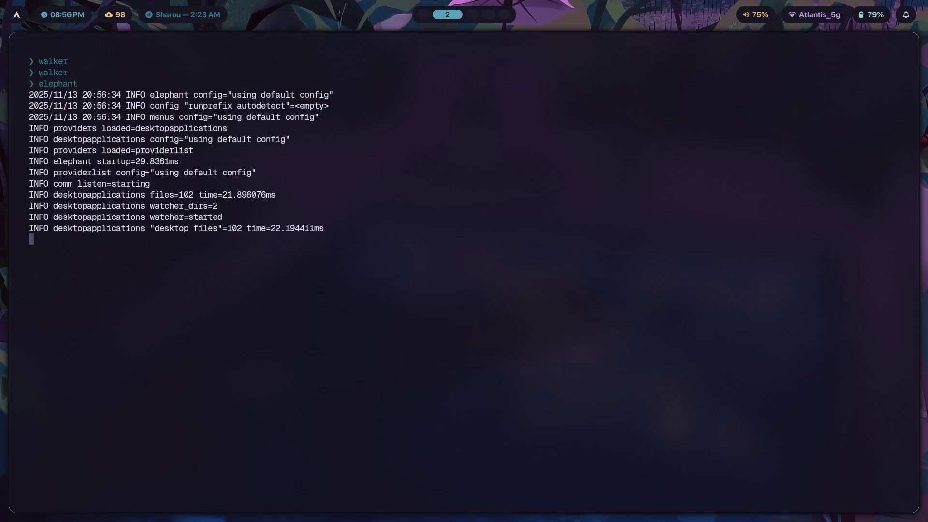
Step: Stop the running elephant backend and force-kill the walker process with "killall -9 walker"
key("super+space")
key("Escape")
key("ctrl+c")
type("killall -9 walker")
key("Return")
Step: Run walker from the terminal while elephant is stopped, and interrupt it
type("walker")
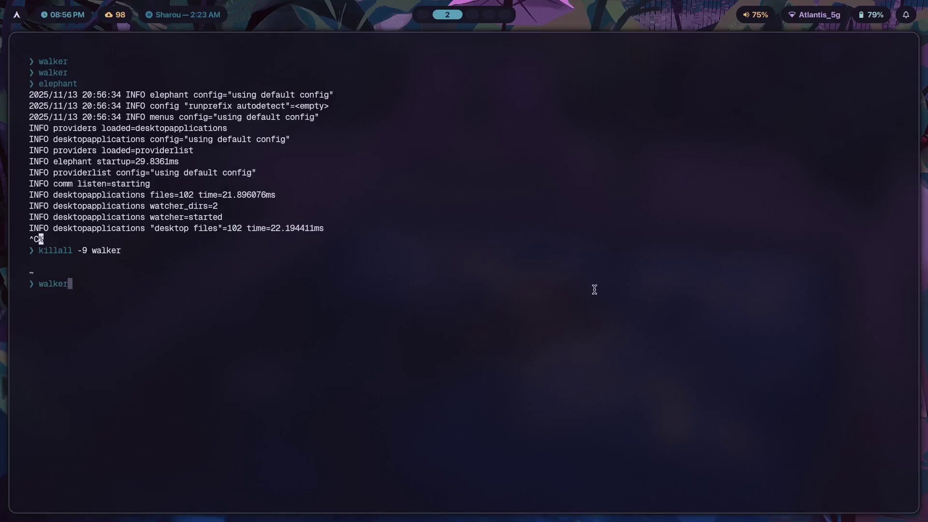
key("Return")
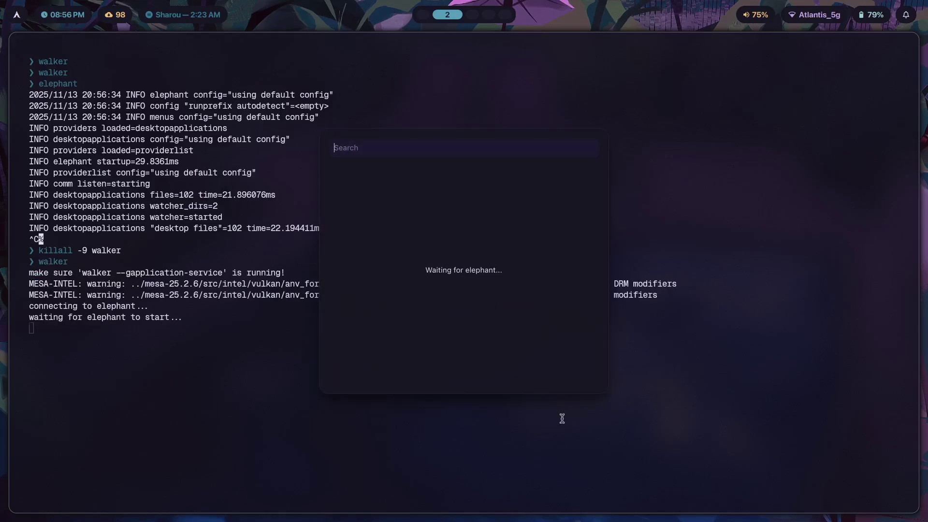
key("ctrl+c")
Step: Start elephant again and launch walker from a second terminal beside it
type("elephant")
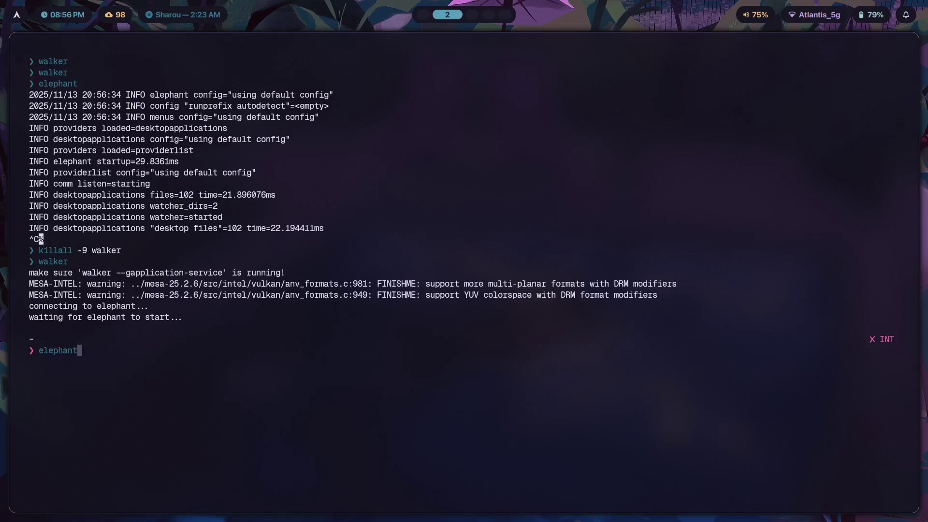
key("Return")
key("super+Return")
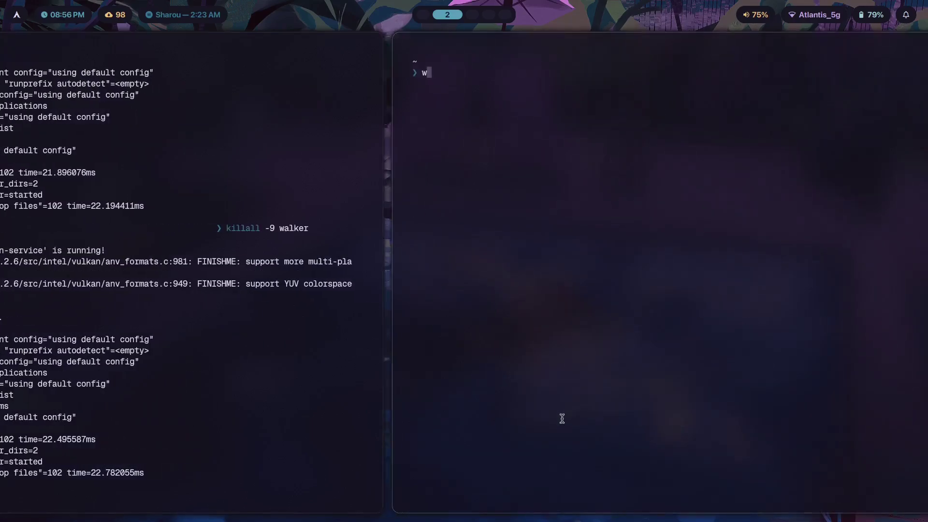
type("walker")
key("Return")
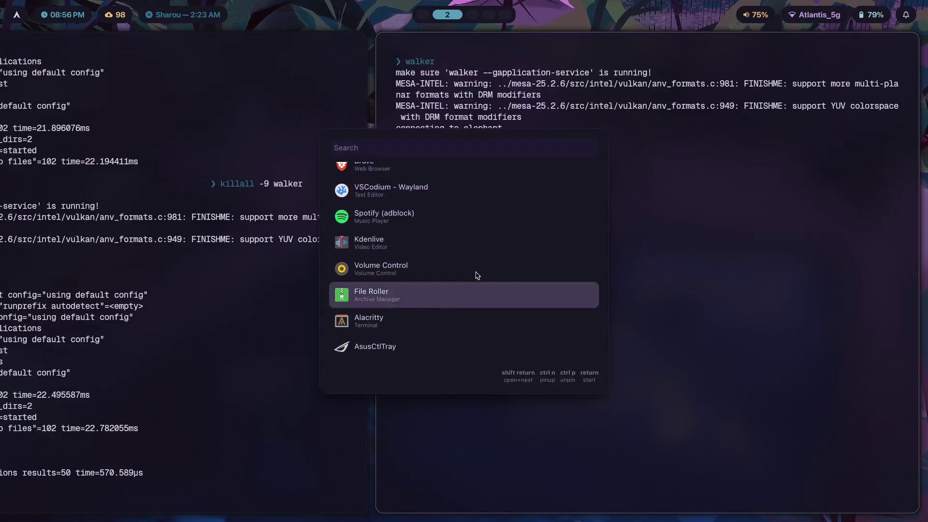
Step: Restart elephant in the background with "elephant & disown" and test it by launching and interrupting walker in the same terminal
left_click(136, 419)
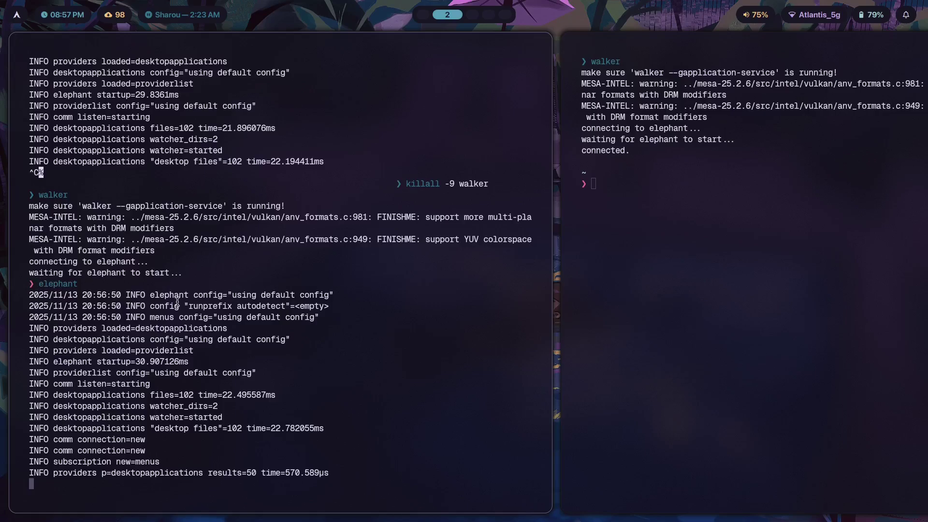
key("ctrl+c")
type("elephant & dis")
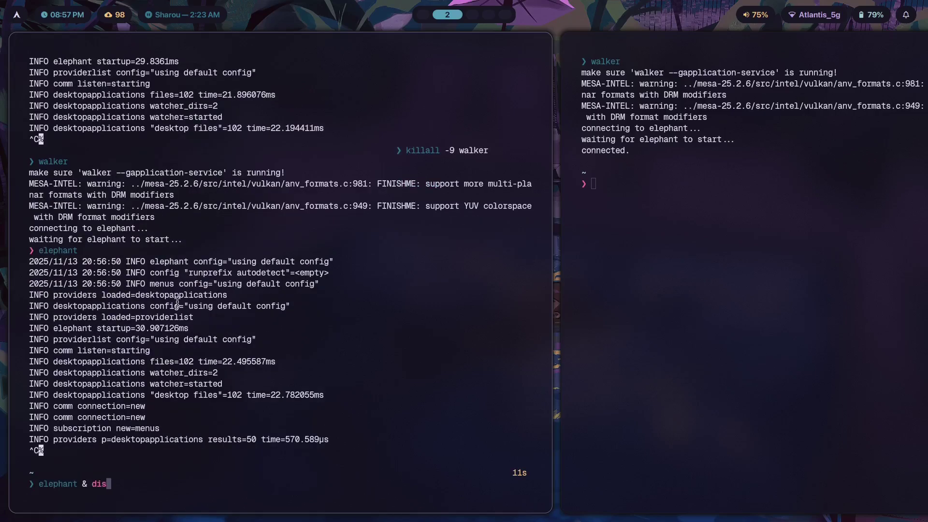
type("own")
key("Return")
key("Return")
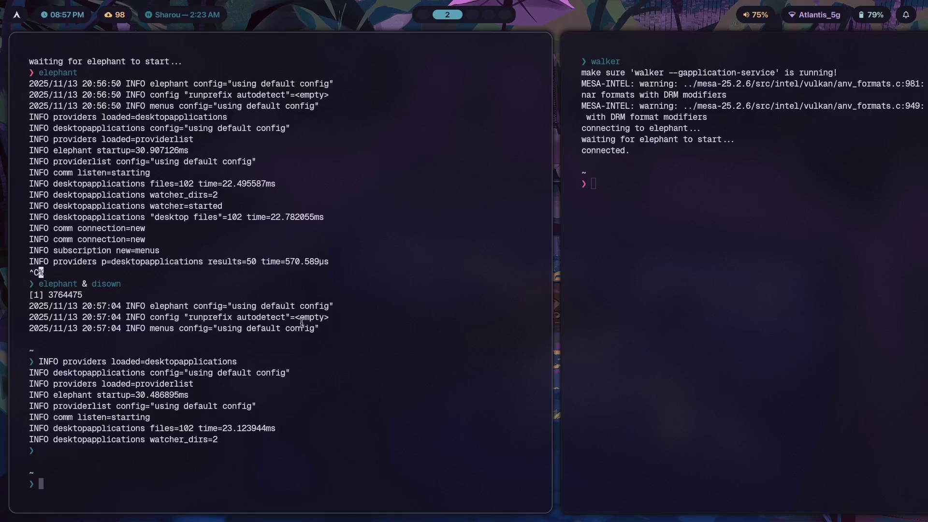
type("walker")
key("Return")
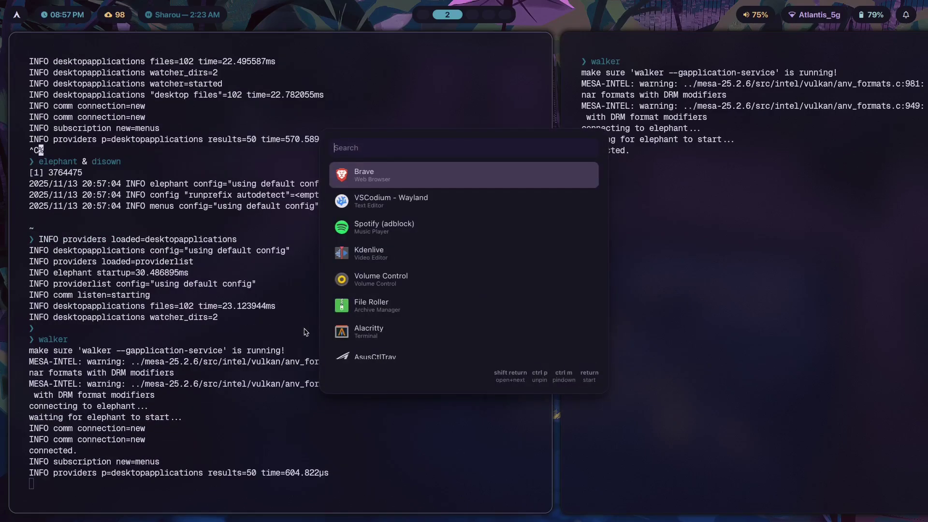
key("ctrl+c")
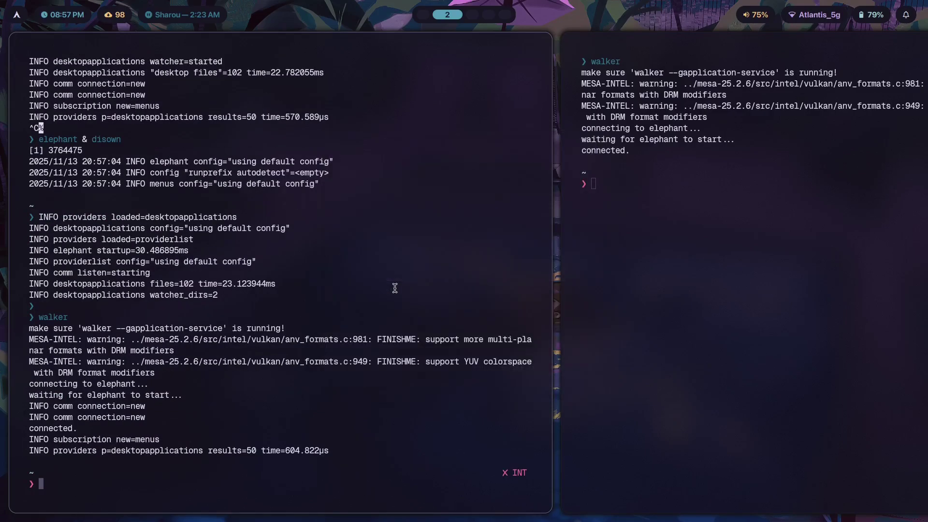
Step: Start the Walker service in the background with "walker --gapplication-service & disown", and bring up and dismiss the launcher
type("walker --gapplication-service & disown")
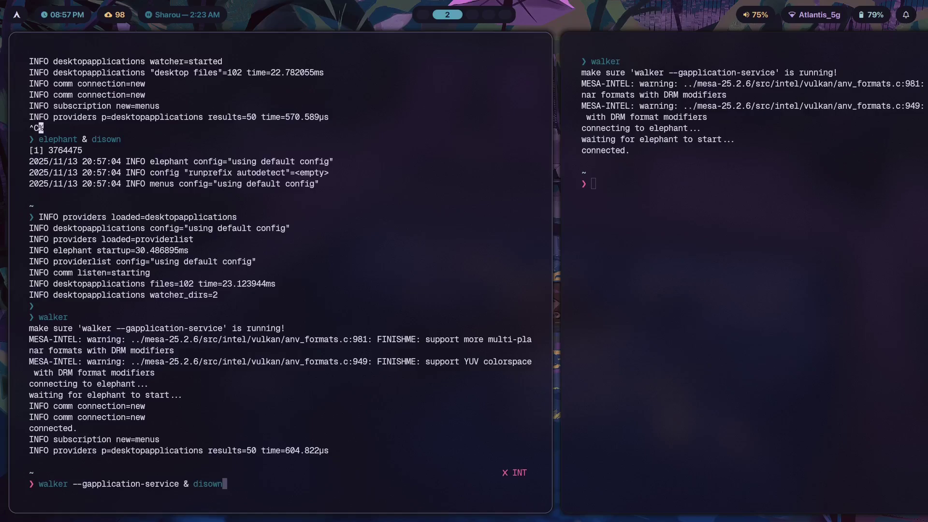
key("Return")
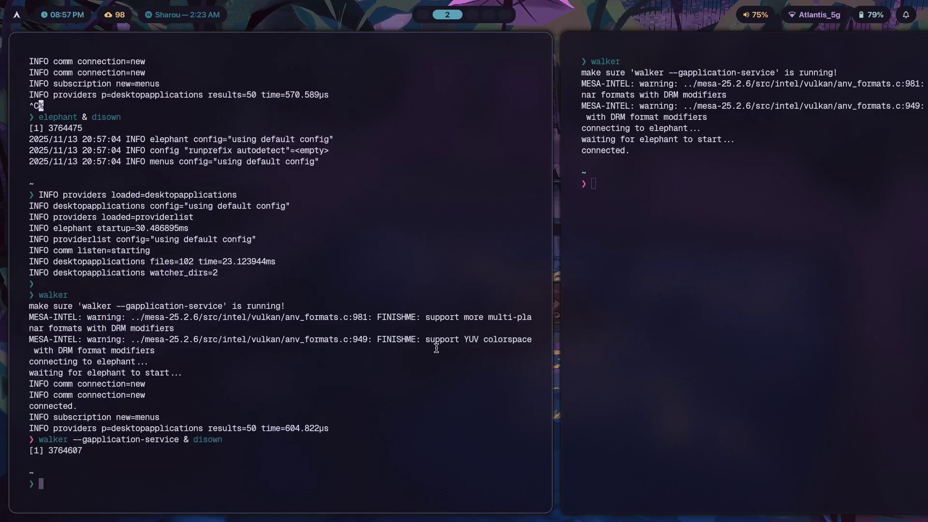
key("super+space")
key("Escape")
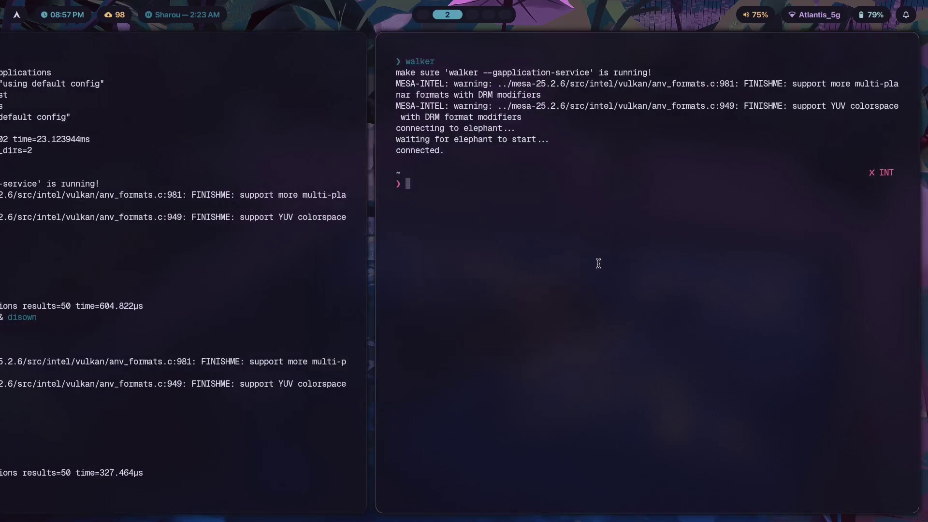
Step: Review the launch commands in the README's Basic Usage section on workspace 1, including plain walker and the nc socket call
key("super+1")
scroll(371, 206, "down", 2)
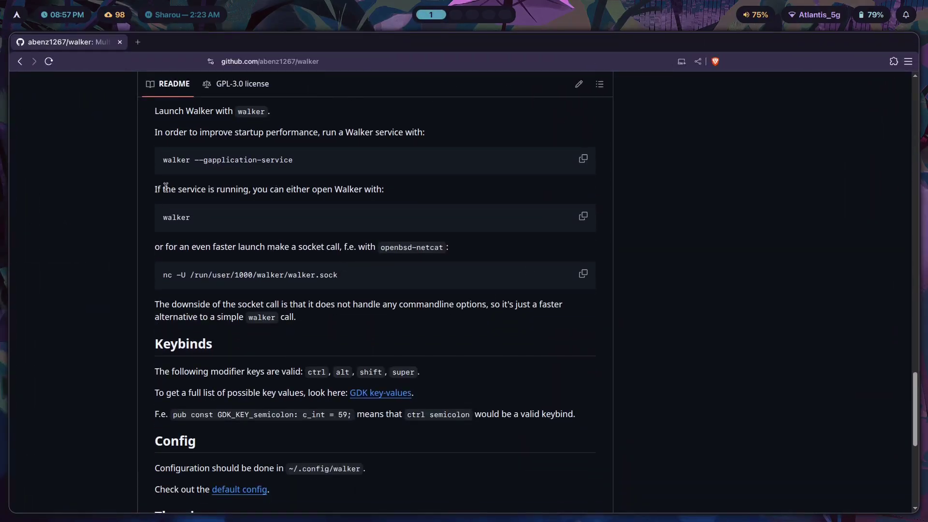
scroll(166, 187, "up", 1)
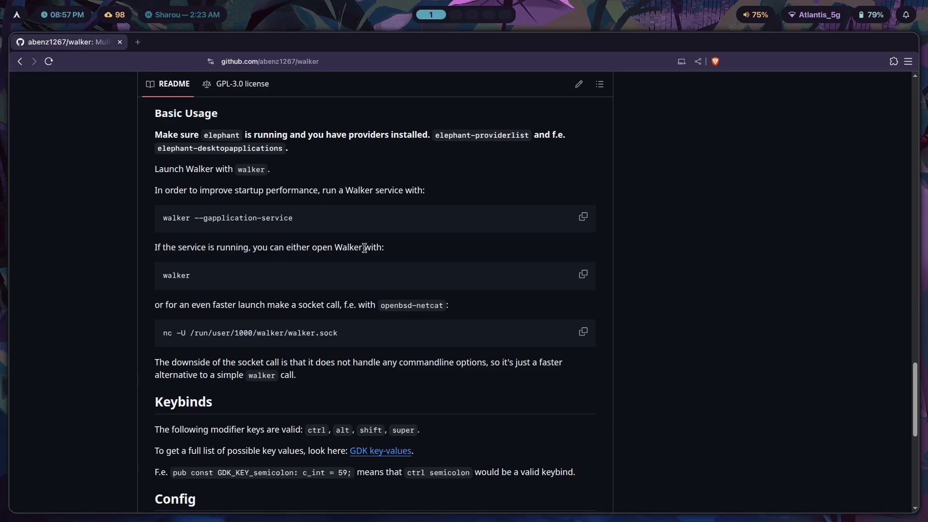
double_click(173, 275)
left_click(238, 318)
scroll(391, 272, "down", 1)
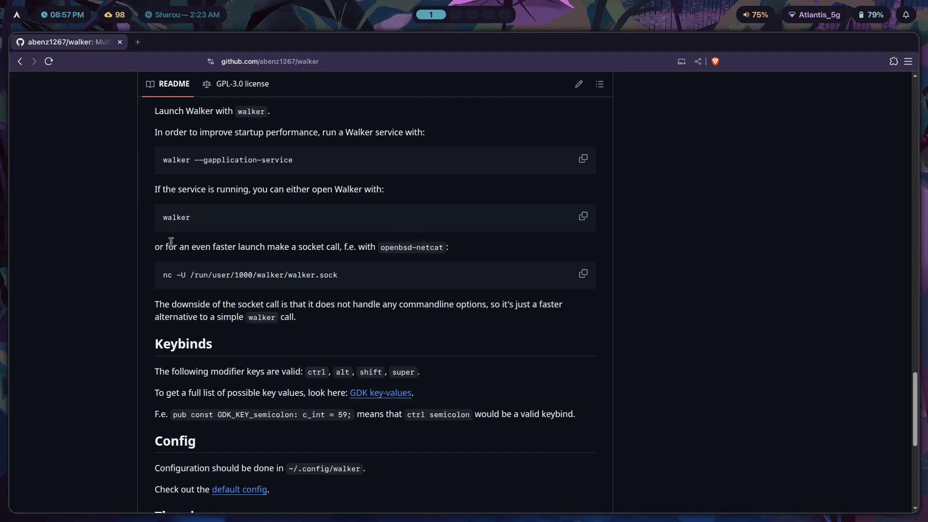
left_click_drag(163, 276, 300, 273)
left_click(325, 276)
Step: Open a terminal on workspace 2 and enter "nvim .config/" at the prompt without running it
key("super+2")
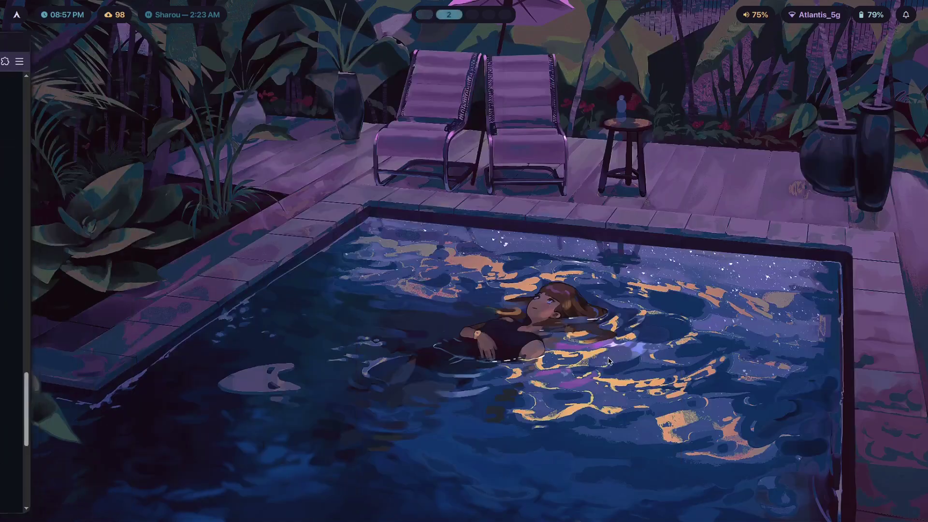
key("super+Return")
type("nvim .config/")
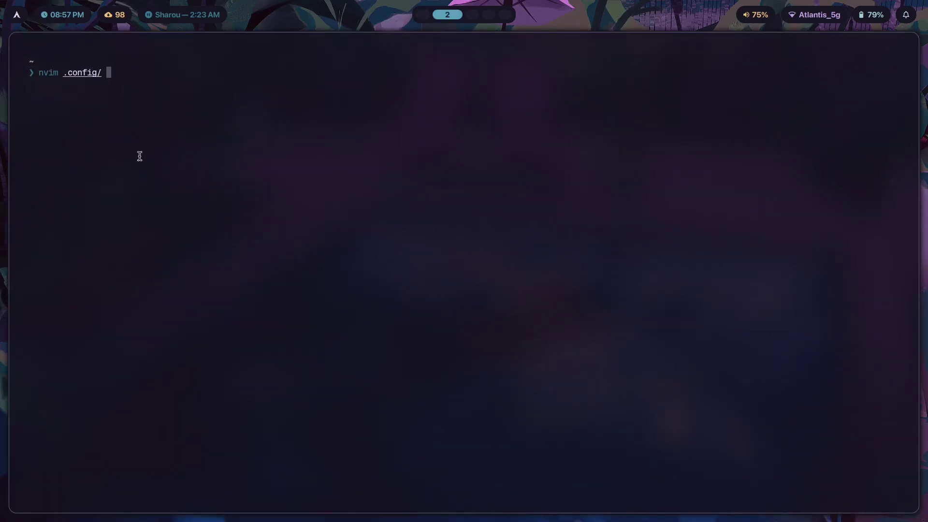
Step: Highlight the README's walker command, and in another terminal try launching walker with "--theme .config/walker/themes/everforest-dark"
key("super+1")
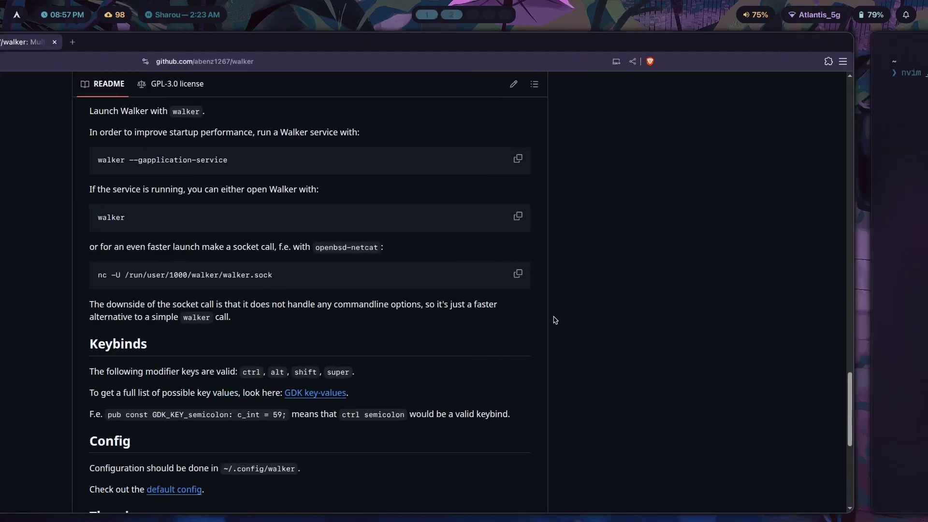
left_click_drag(163, 217, 210, 224)
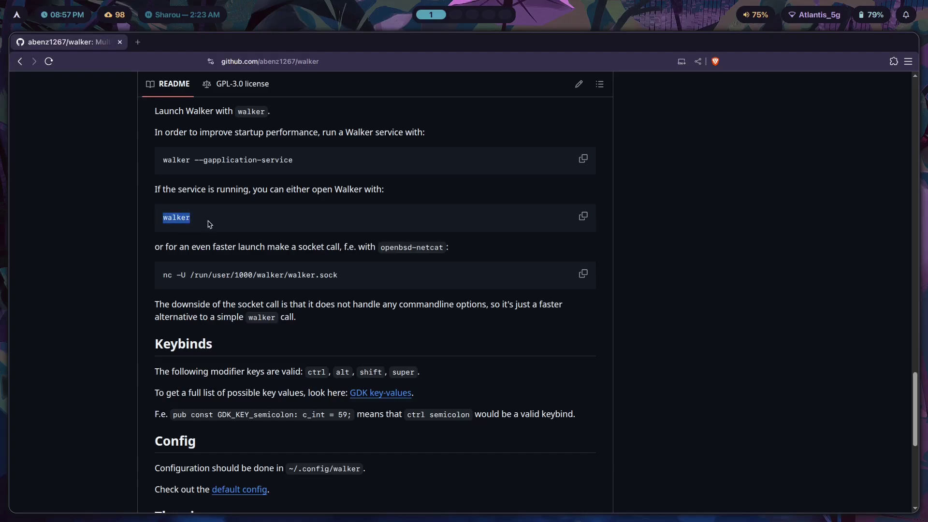
key("super+2")
type("walker")
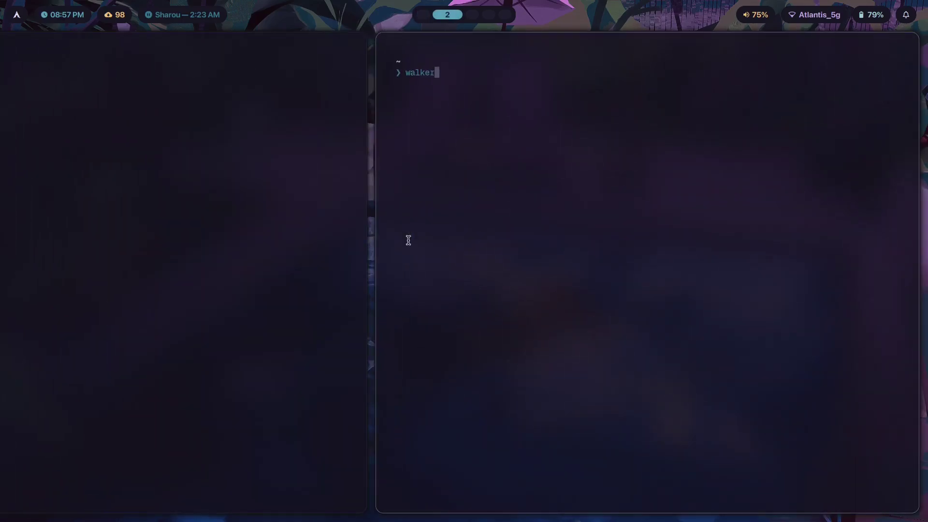
type(" --theme .config/walker/them")
key("Tab")
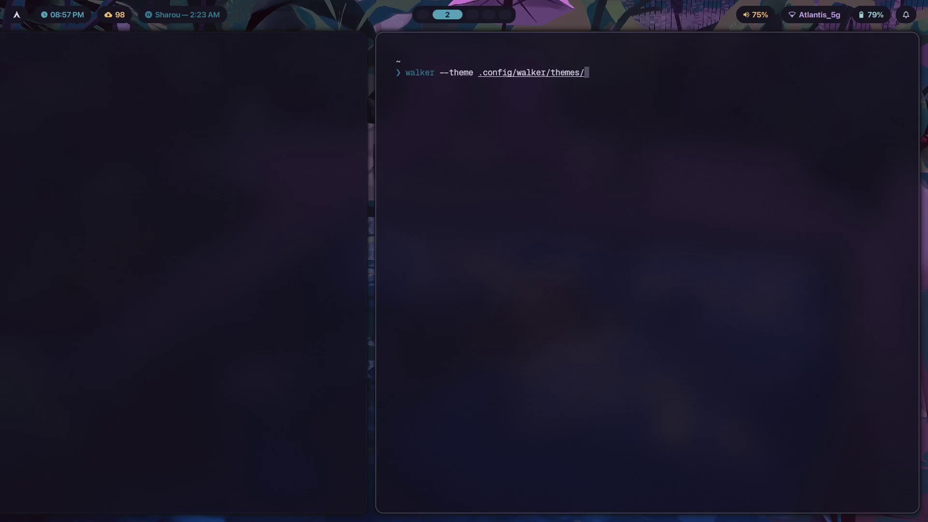
key("Tab")
key("Tab")
key("Tab")
key("Tab")
key("Tab")
key("Return")
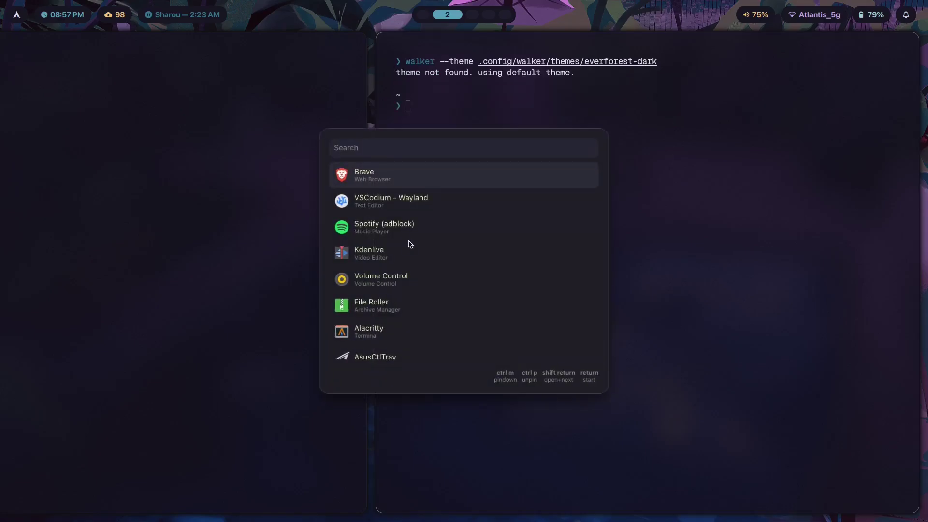
key("Escape")
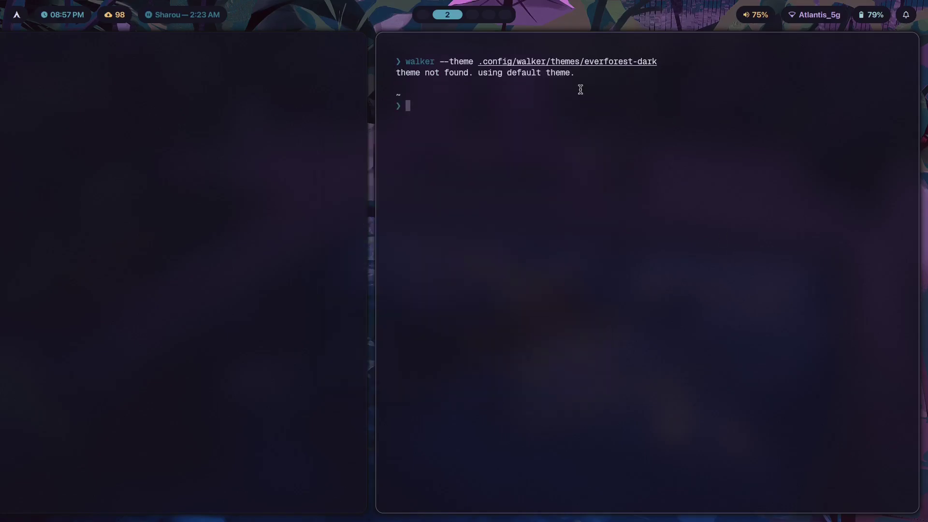
Step: Retry the themed walker launch with the path ".config/walker/themes/everforest-dark/", dismiss the launcher and close that terminal
key("Up")
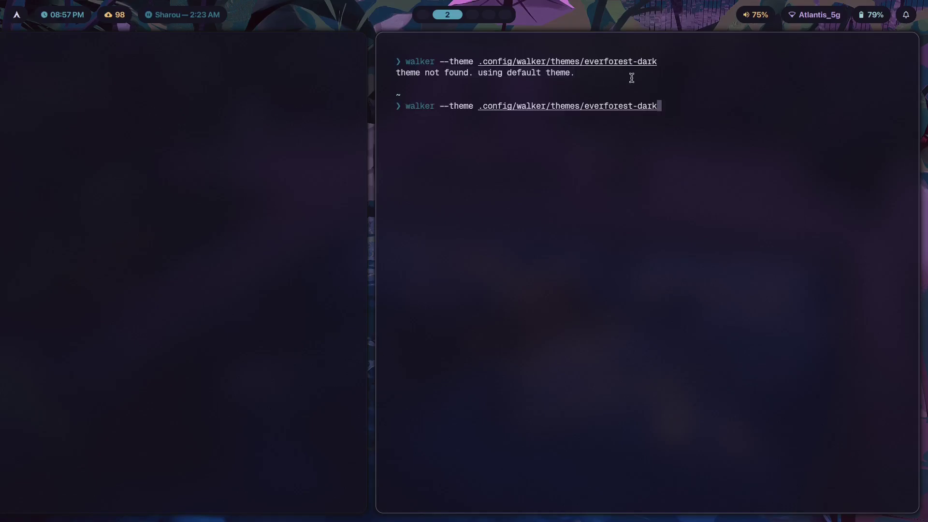
type("/s")
key("Tab")
key("Tab")
key("BackSpace")
key("BackSpace")
key("BackSpace")
key("BackSpace")
key("BackSpace")
key("BackSpace")
key("BackSpace")
key("BackSpace")
key("BackSpace")
key("BackSpace")
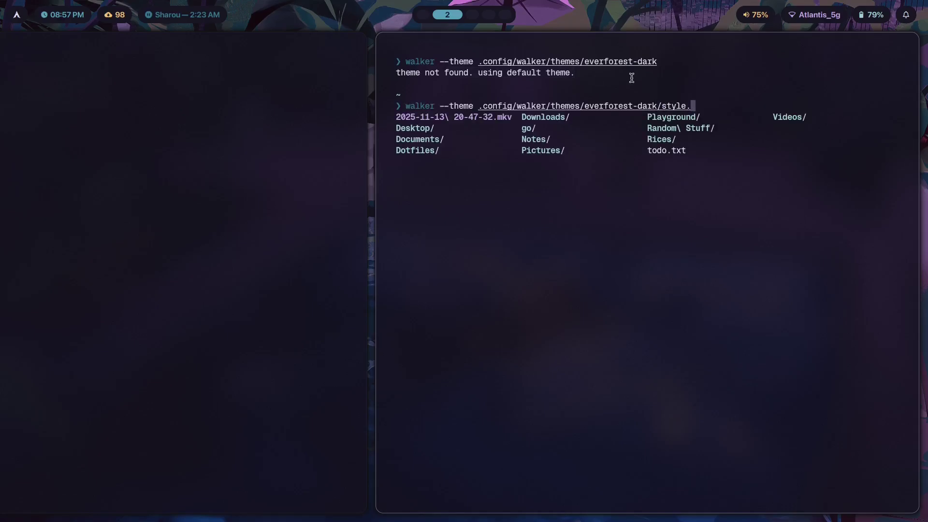
key("Return")
left_click(622, 150)
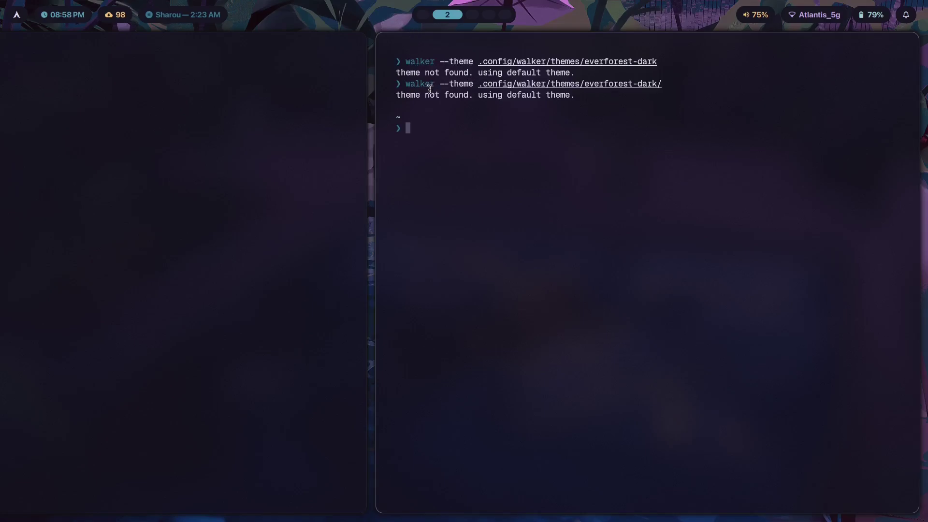
key("super+q")
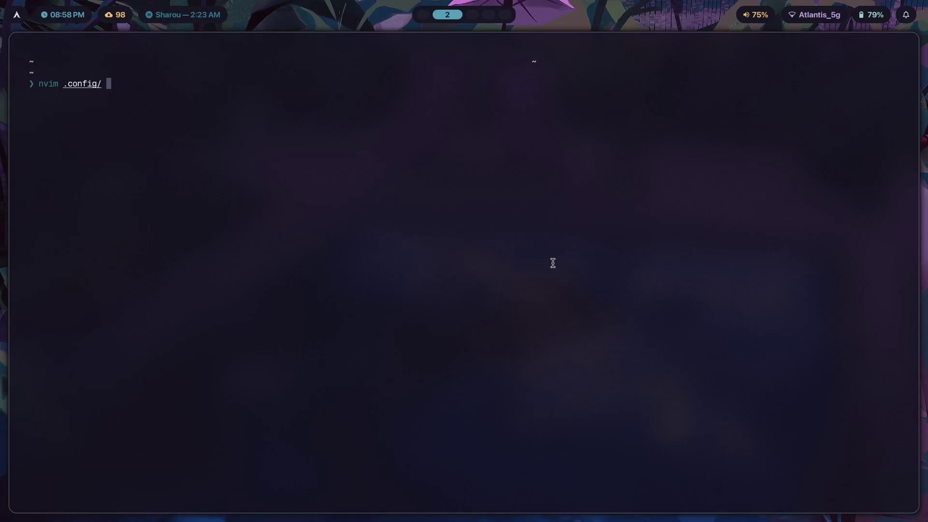
Step: Open .config/hypr/modules/binds.conf in nvim and search it for "walker"
key("BackSpace")
type("hypr/modules/")
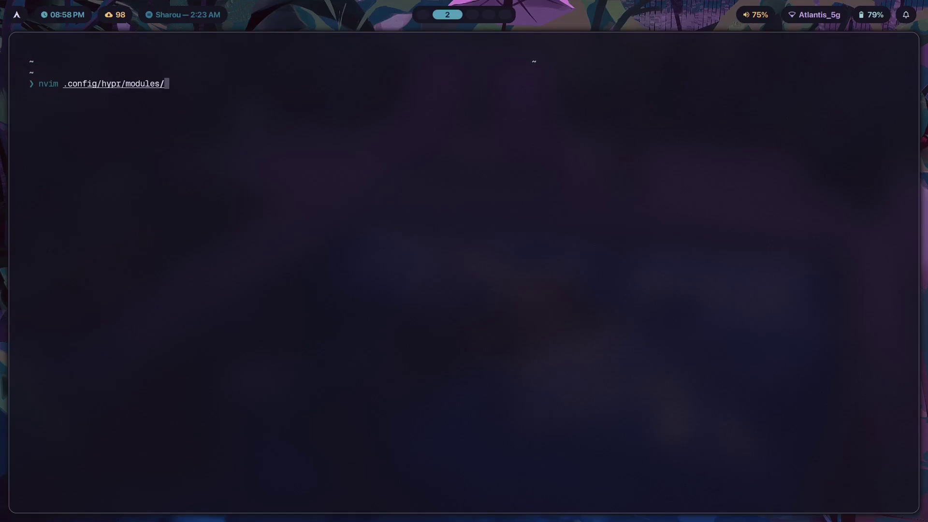
type("bind")
key("Tab")
key("Return")
type("/walker")
key("Return")
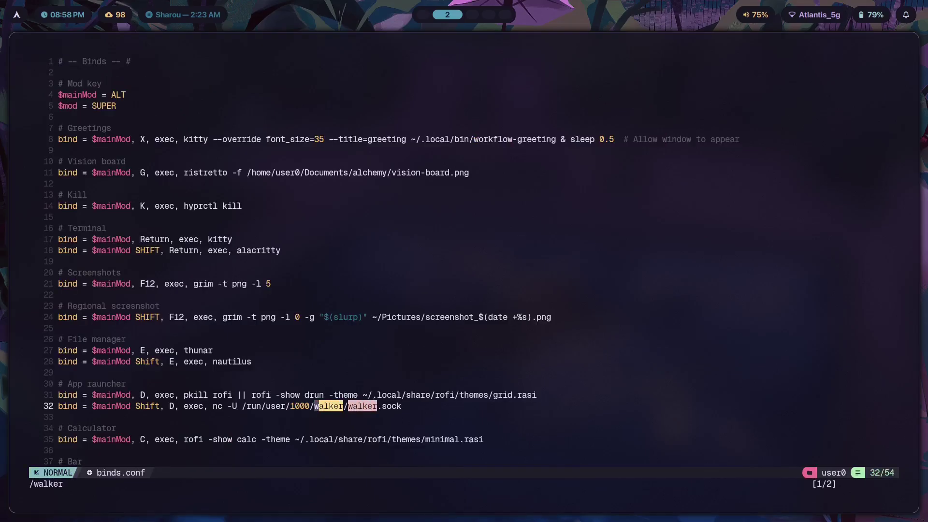
Step: Examine the app launcher keybind that calls the walker socket through nc, and quit nvim without editing the file
scroll(479, 209, "down", 4)
left_click(220, 288)
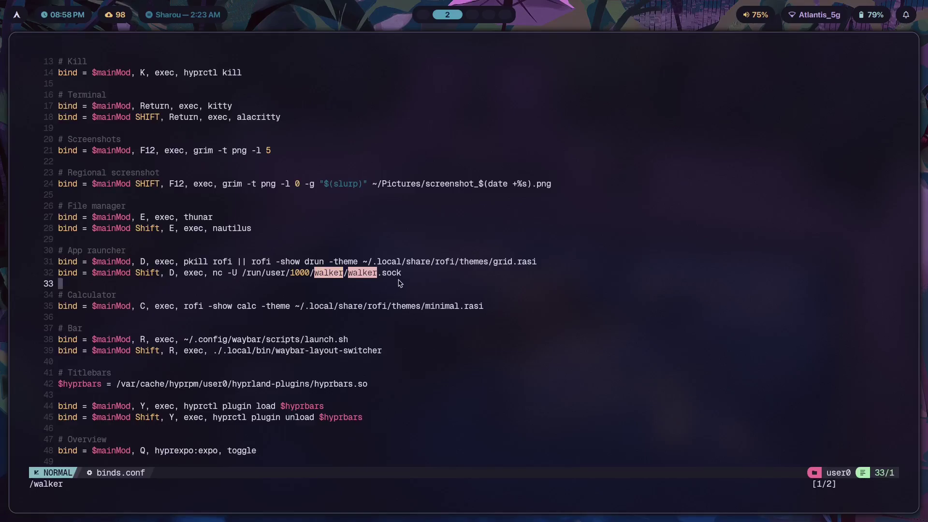
key("k")
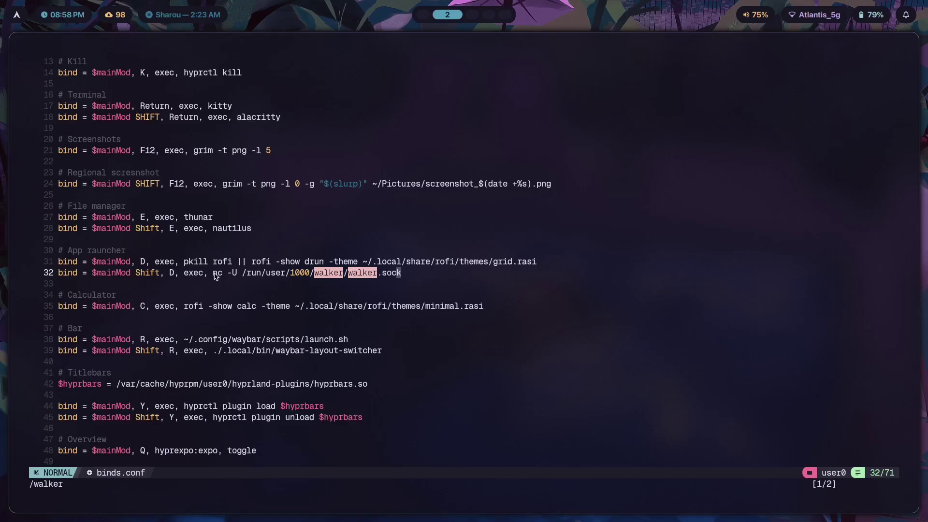
left_click_drag(214, 272, 430, 272)
left_click(433, 273)
left_click(383, 287)
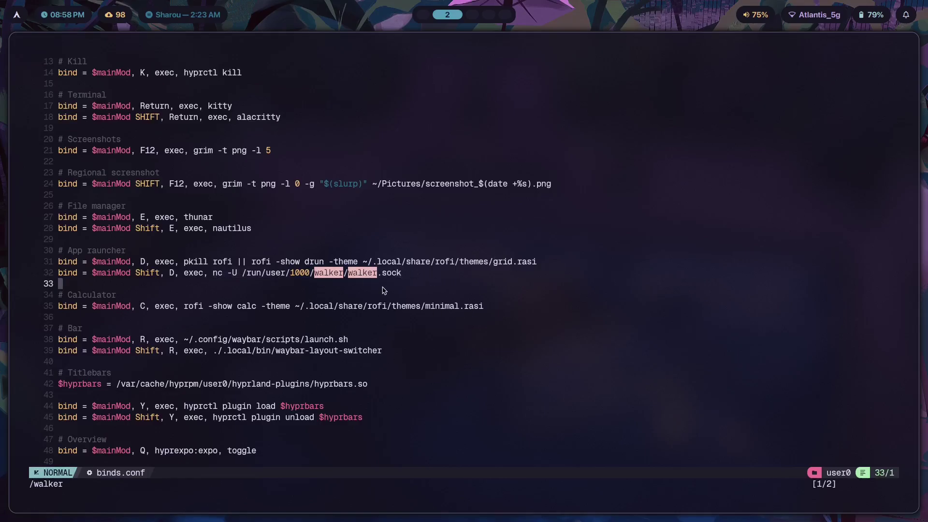
left_click(178, 273)
left_click(404, 274)
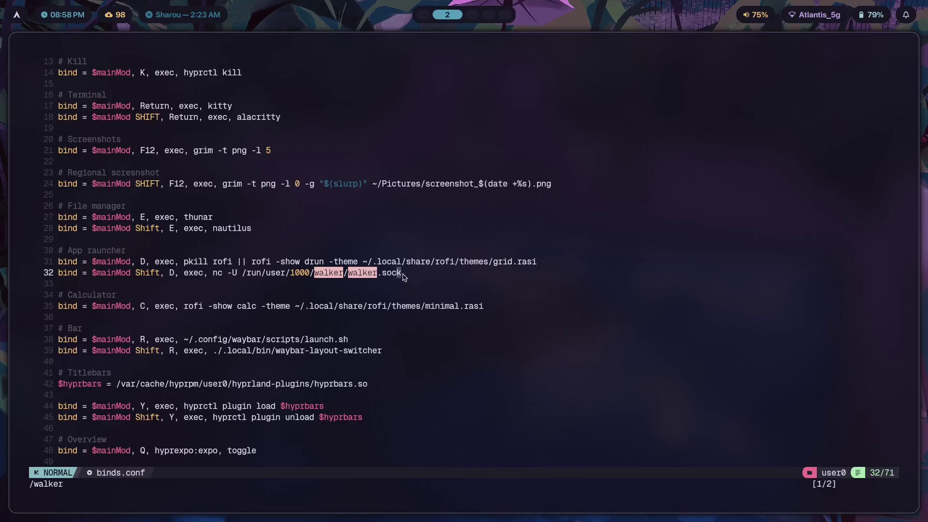
type(":q")
key("Return")
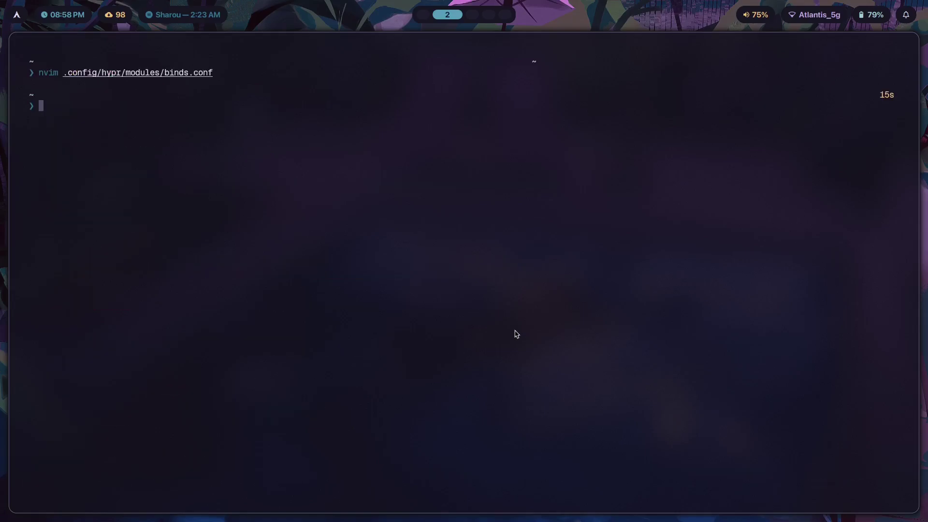
Step: Reopen .config/hypr/modules/binds.conf in nvim and place the cursor on the keybind that calls the walker socket
key("super+1")
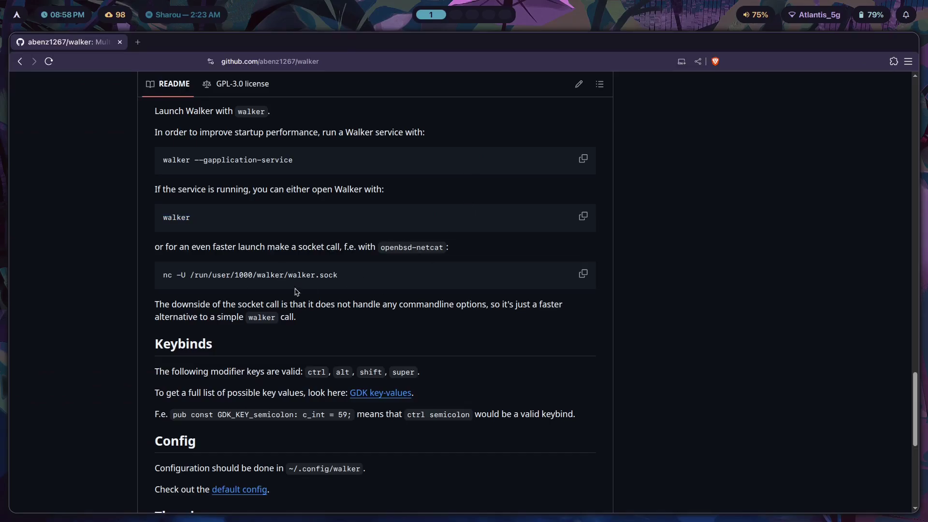
key("super+2")
key("Up")
key("Return")
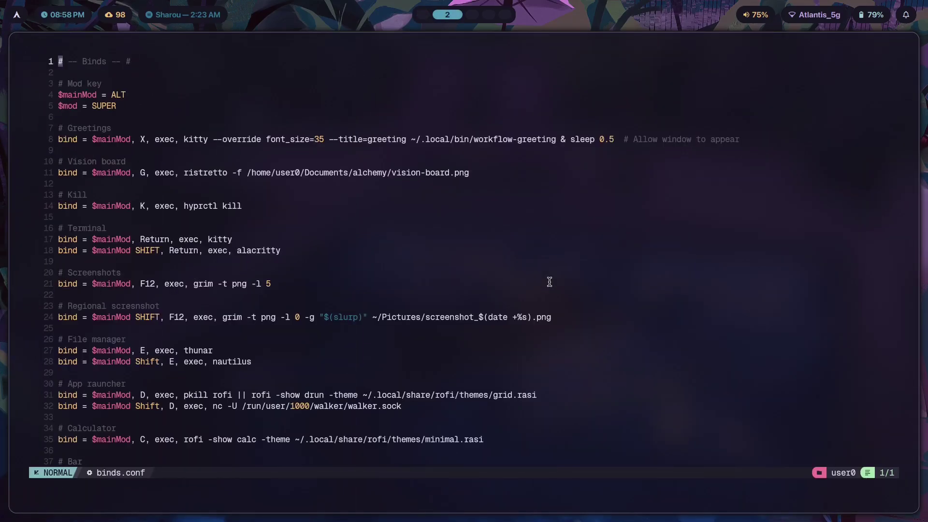
scroll(466, 244, "down", 2)
scroll(467, 244, "down", 3)
left_click(411, 244)
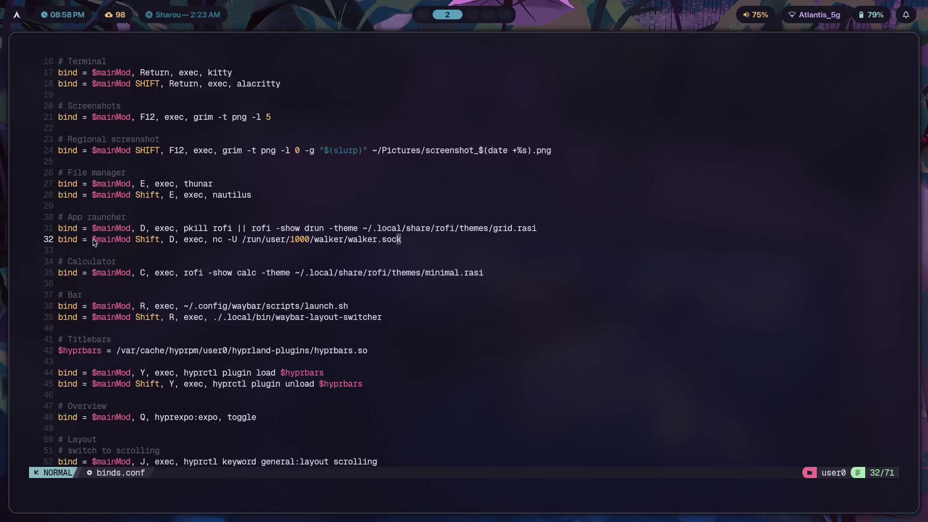
Step: Test the walker keybind, dismiss the launcher, highlight the nc socket command in the bind, and launch walker again
key("super+shift+d")
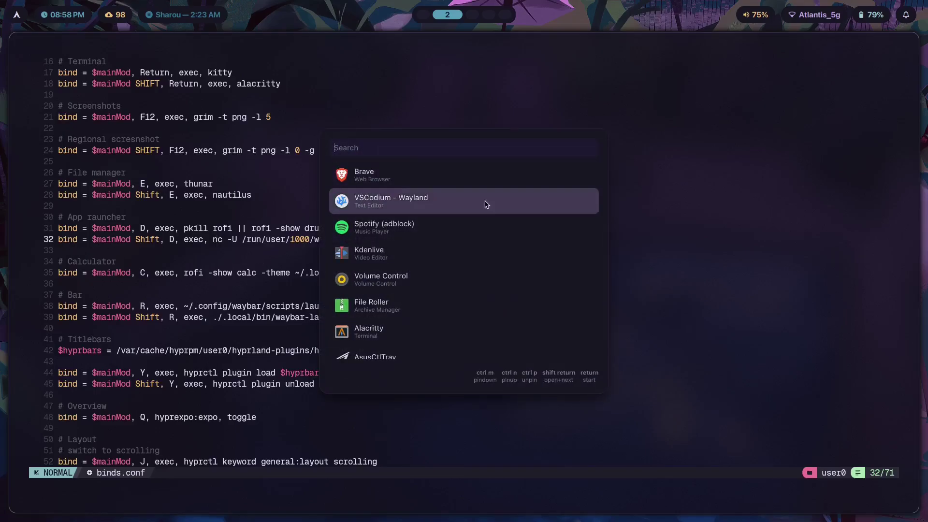
key("Escape")
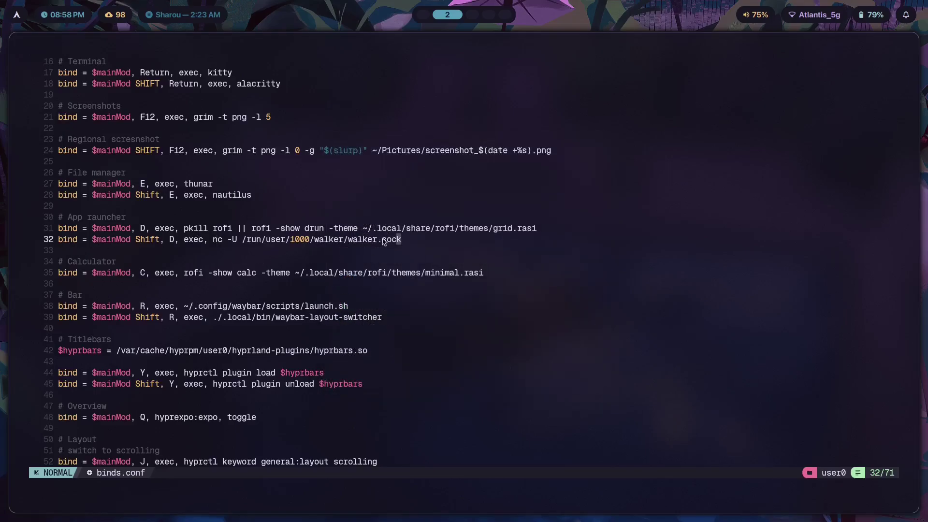
left_click_drag(419, 243, 211, 242)
left_click(259, 237)
key("super+shift+d")
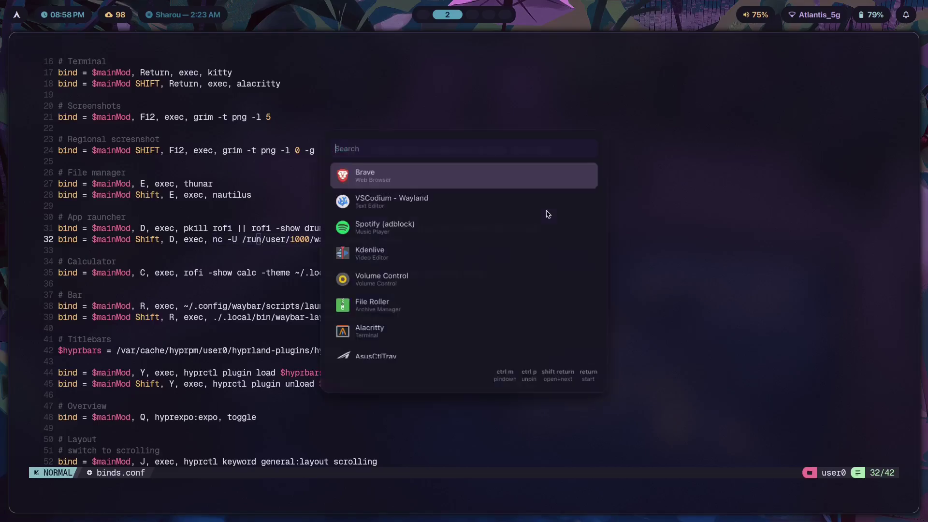
Step: In the browser, read the Walker README's Config and Theming sections and open the linked default config
key("super+1")
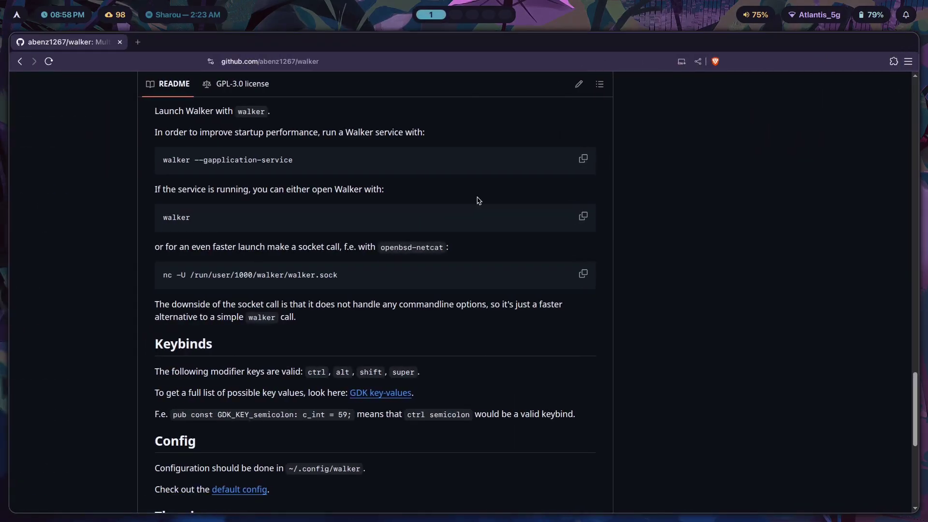
scroll(512, 279, "down", 3)
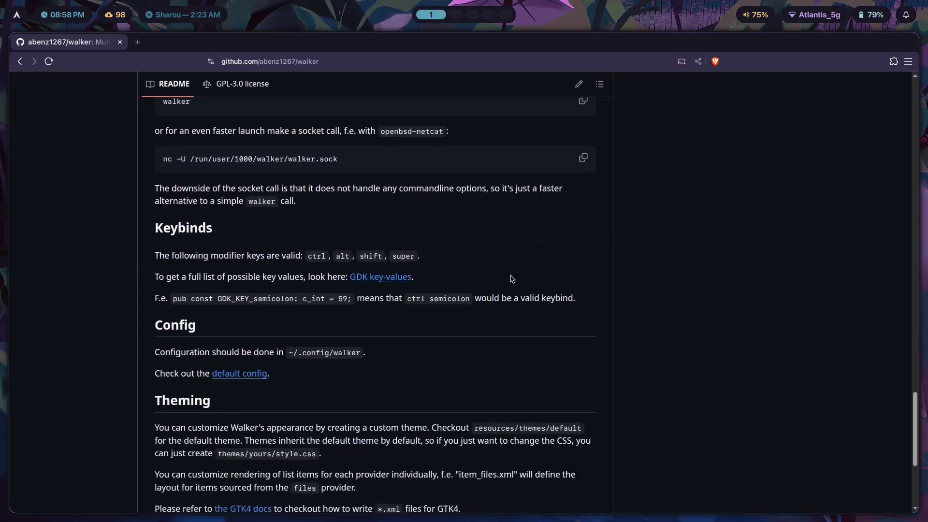
scroll(311, 241, "down", 2)
scroll(179, 176, "down", 3)
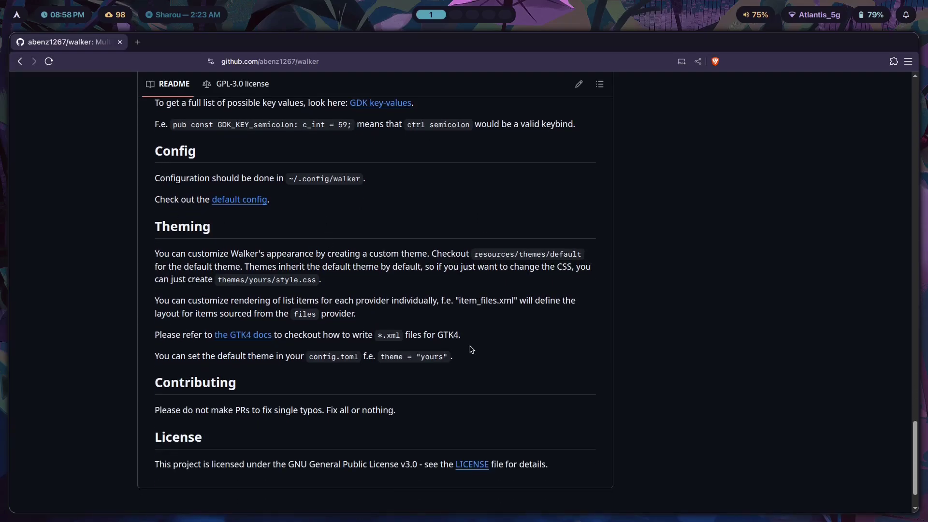
left_click_drag(472, 350, 285, 251)
left_click(213, 257)
scroll(285, 259, "up", 1)
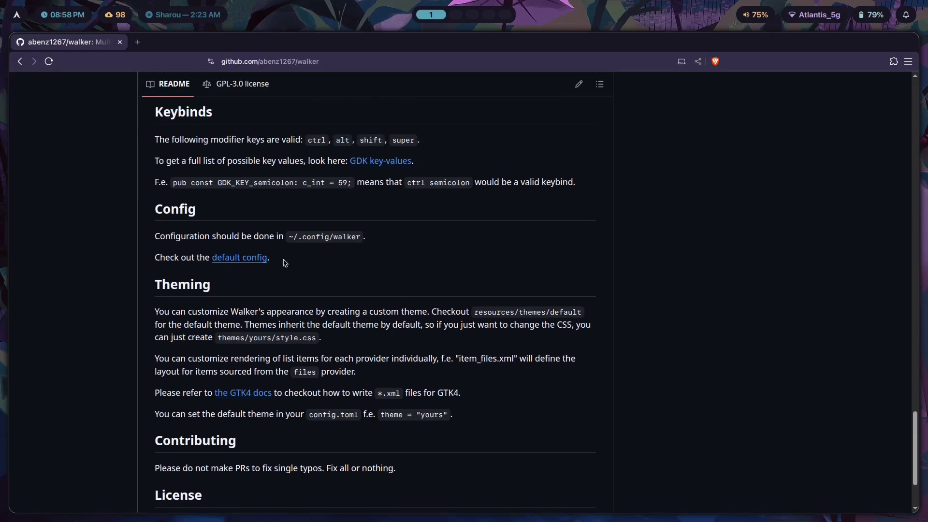
left_click(256, 257)
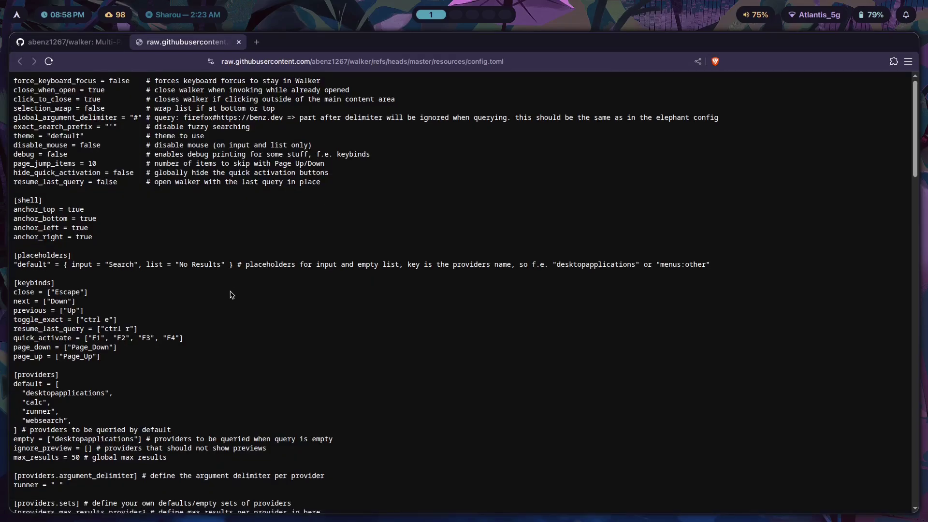
scroll(231, 295, "down", 5)
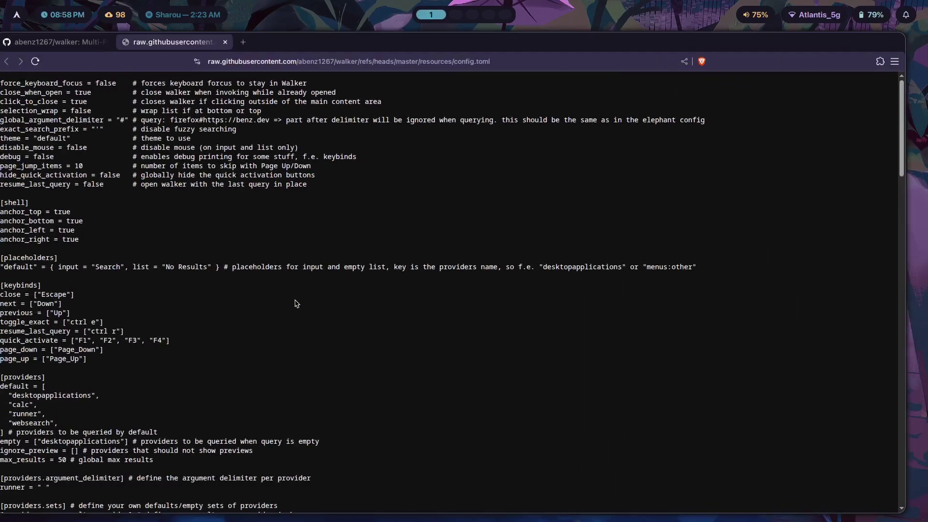
right_click(398, 186)
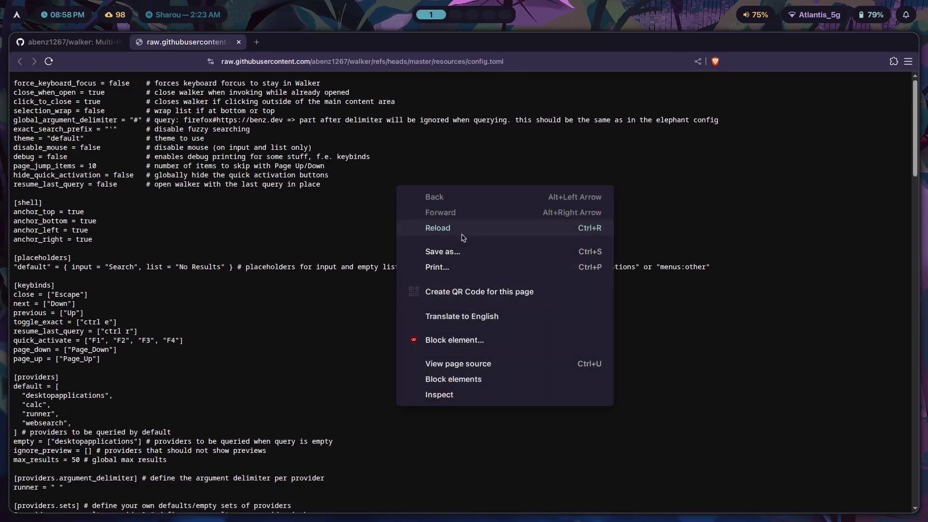
left_click(490, 250)
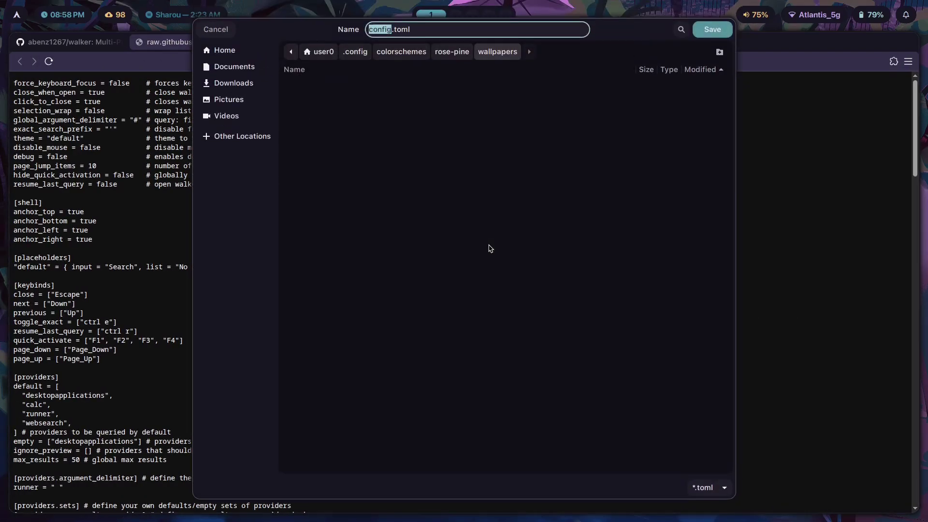
key("End")
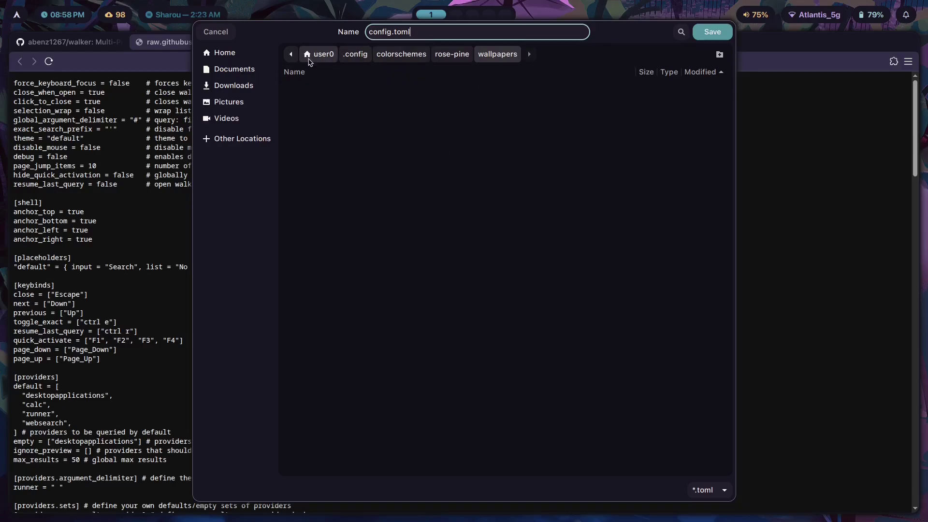
key("Escape")
Step: Open a new terminal and list the contents of .config/walker
key("super+2")
key("super+Return")
type("ls")
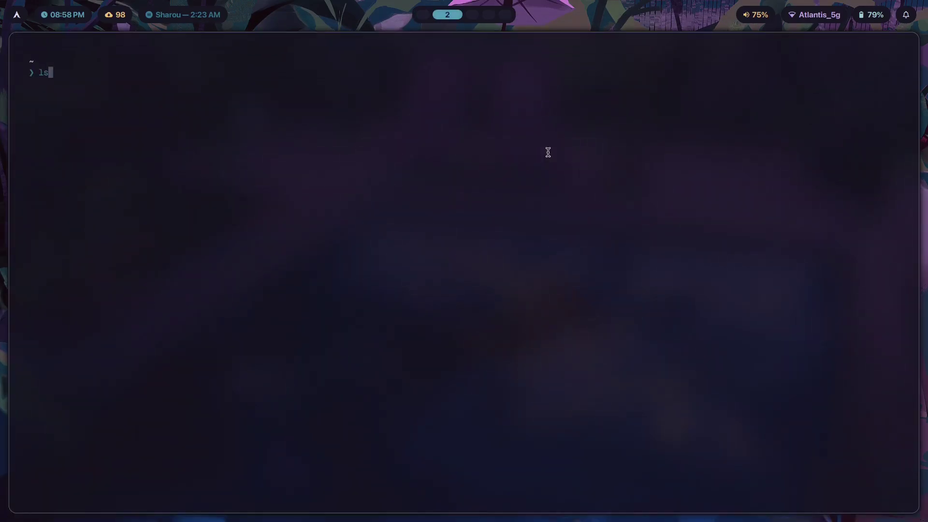
type(" .config/walker")
key("Return")
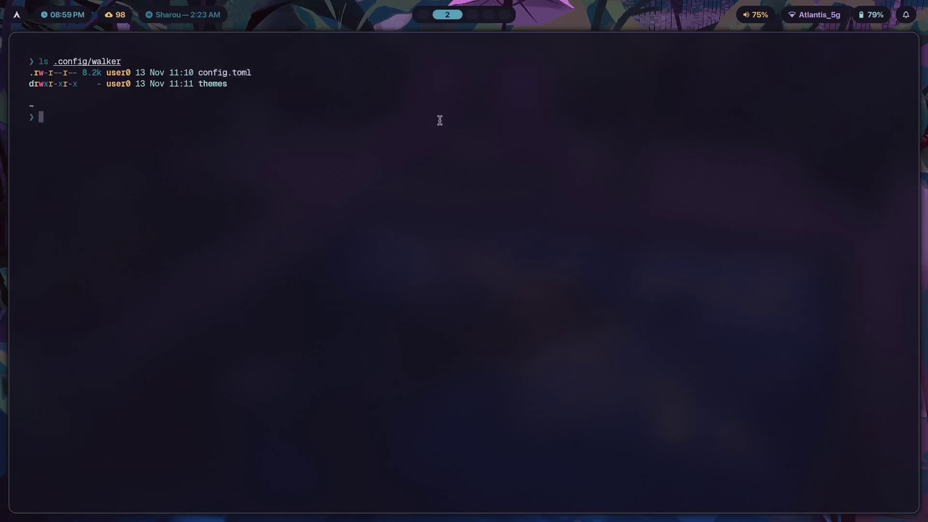
Step: Open .config/walker/config.toml in nvim, enlarge the text, and examine its keybinds and providers settings
type("cd")
key("BackSpace")
key("BackSpace")
type("nvim .config/walker/config")
key("Tab")
key("Return")
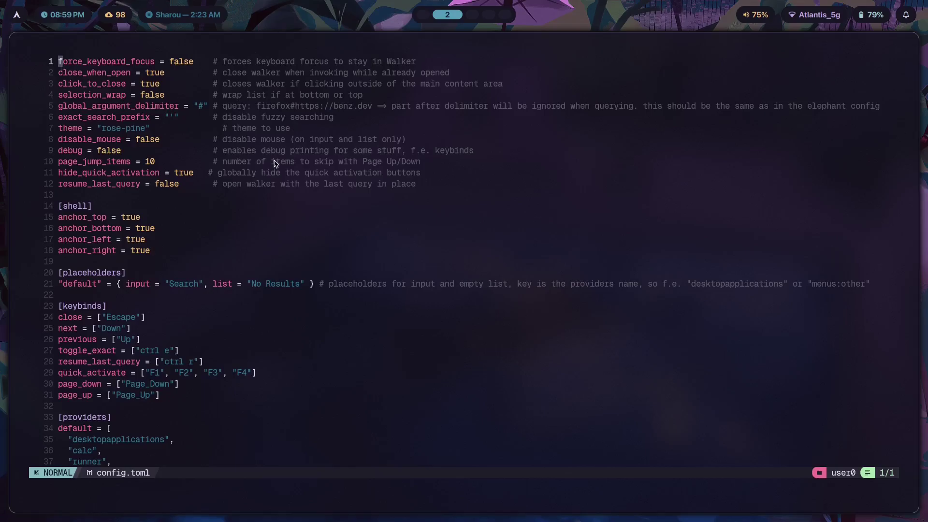
key("ctrl+equal")
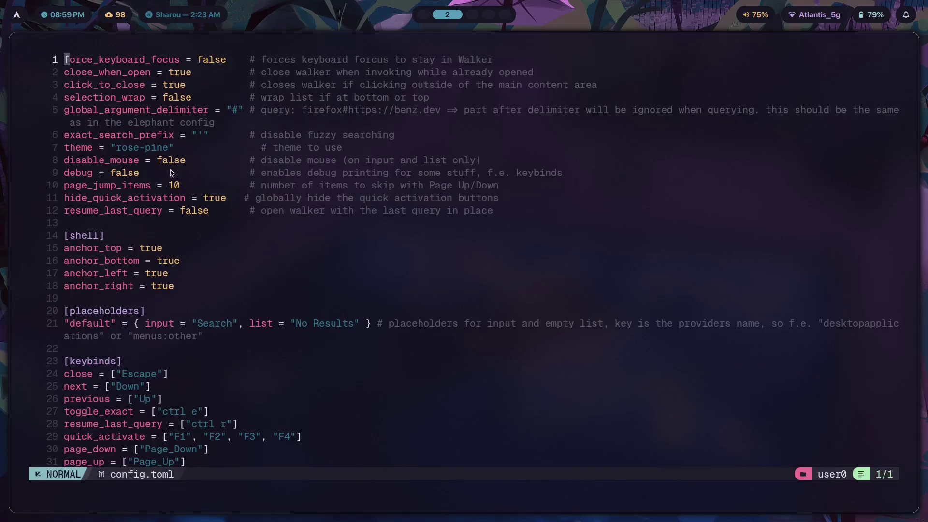
scroll(170, 173, "down", 7)
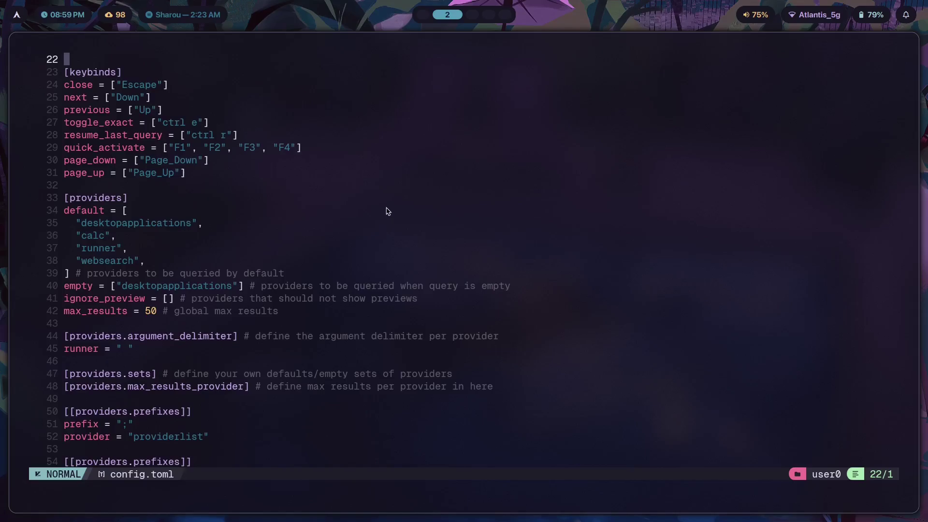
scroll(378, 213, "down", 3)
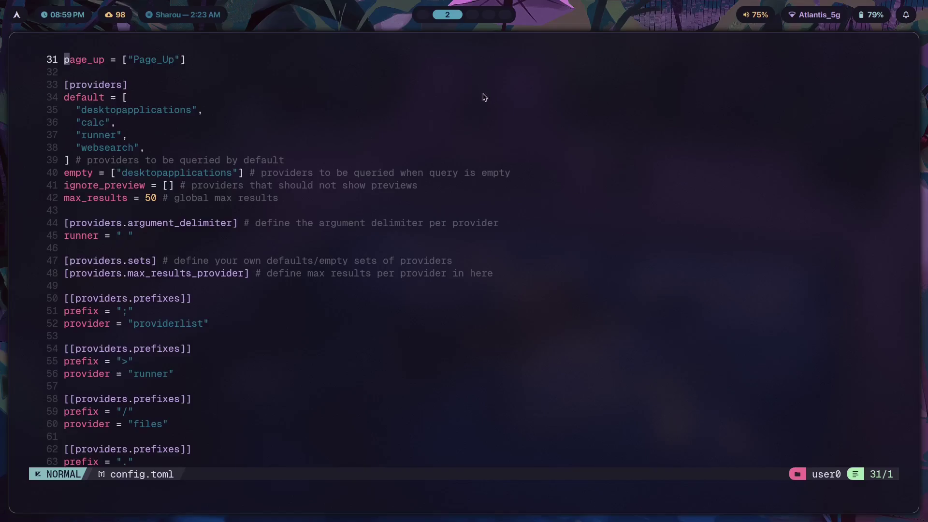
Step: Switch to the browser, close the raw default config page, and examine the Features list in the Walker README
key("super+1")
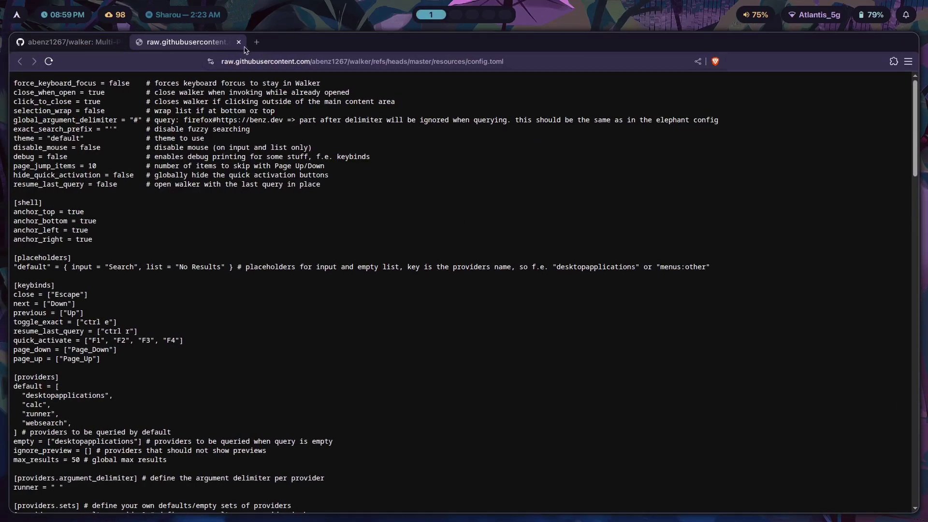
left_click(238, 43)
scroll(348, 261, "down", 3)
scroll(293, 290, "up", 8)
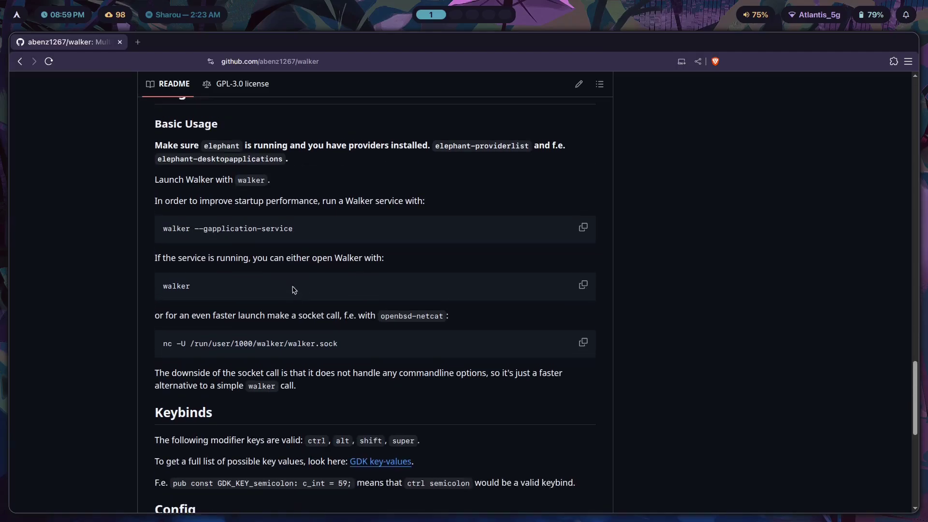
scroll(294, 290, "up", 12)
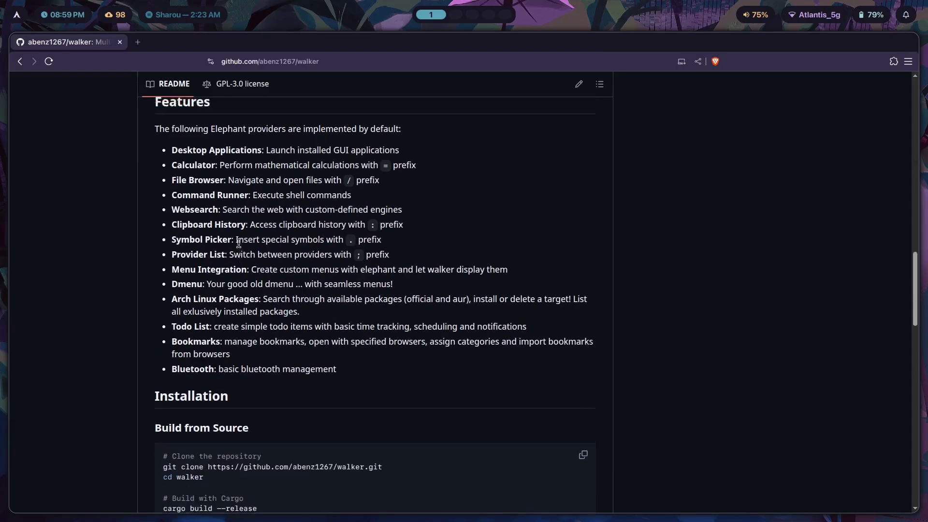
scroll(209, 225, "up", 2)
scroll(217, 207, "down", 1)
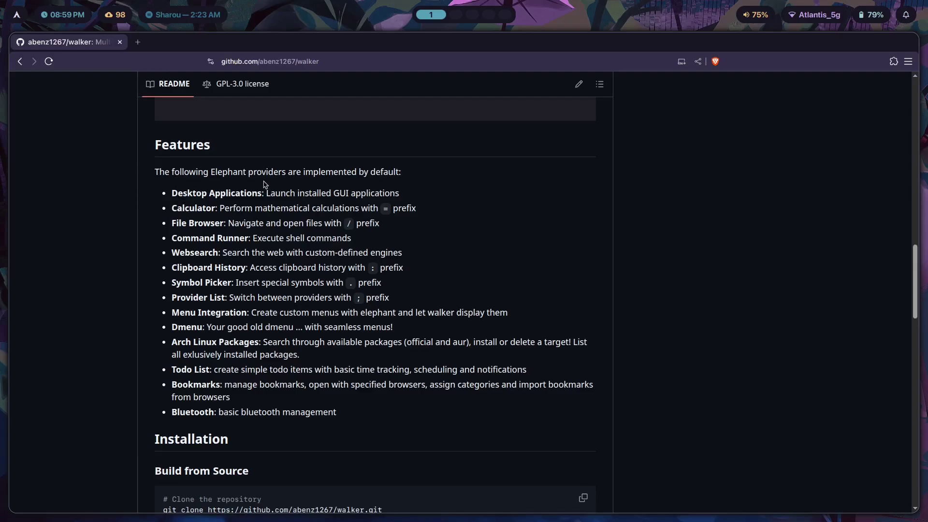
Step: Bring up the launcher and dismiss it, and examine the README's dependencies and basic usage instructions
key("super+space")
key("Escape")
scroll(411, 343, "down", 3)
scroll(375, 280, "up", 1)
scroll(382, 299, "down", 8)
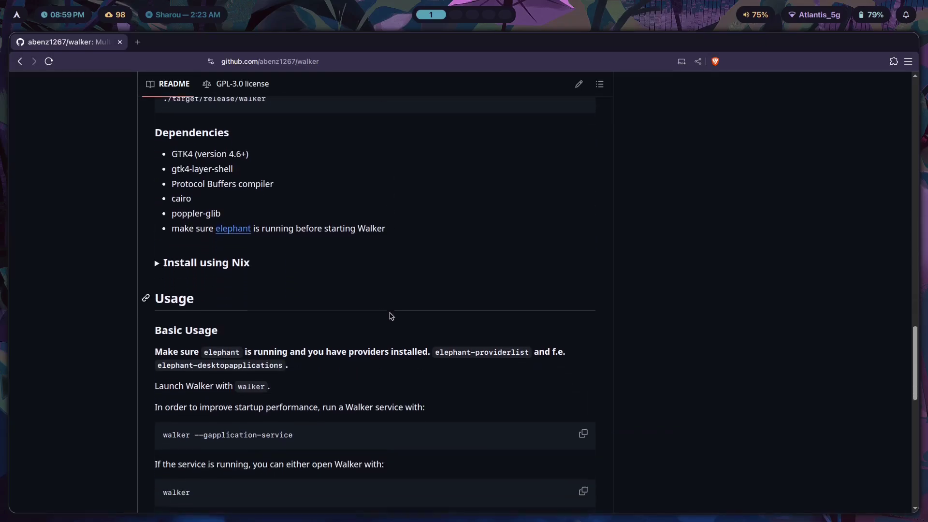
scroll(390, 311, "down", 3)
scroll(288, 294, "up", 4)
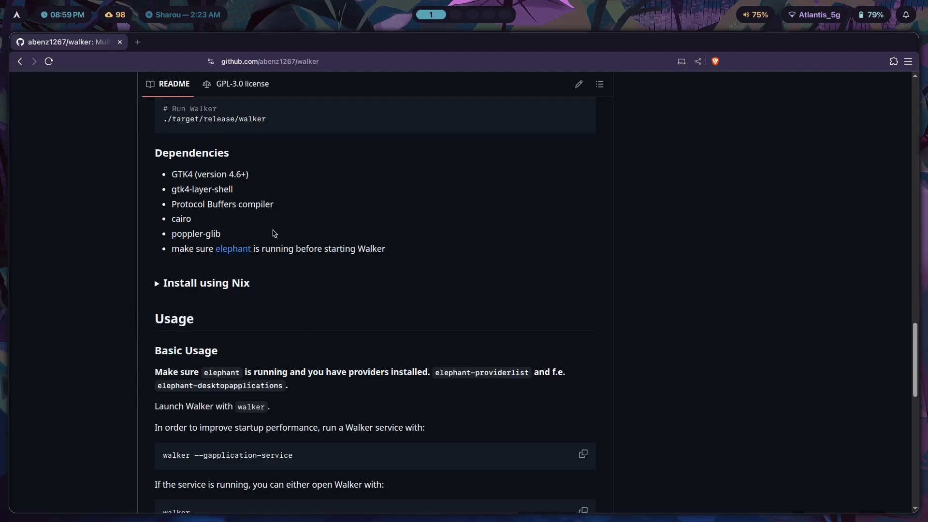
scroll(506, 204, "down", 5)
Step: Return to config.toml in the terminal, examine the provider prefixes, and go back to the first line
key("super+2")
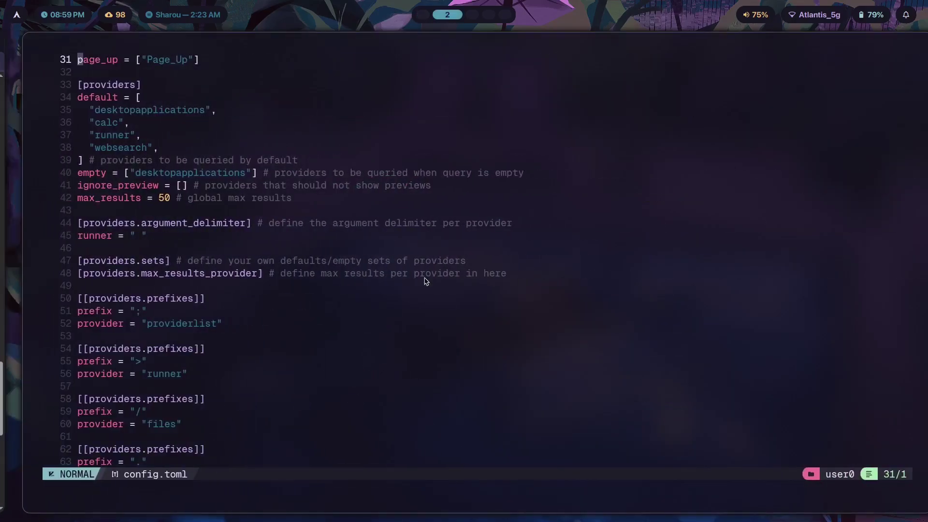
left_click(169, 205)
scroll(345, 249, "down", 20)
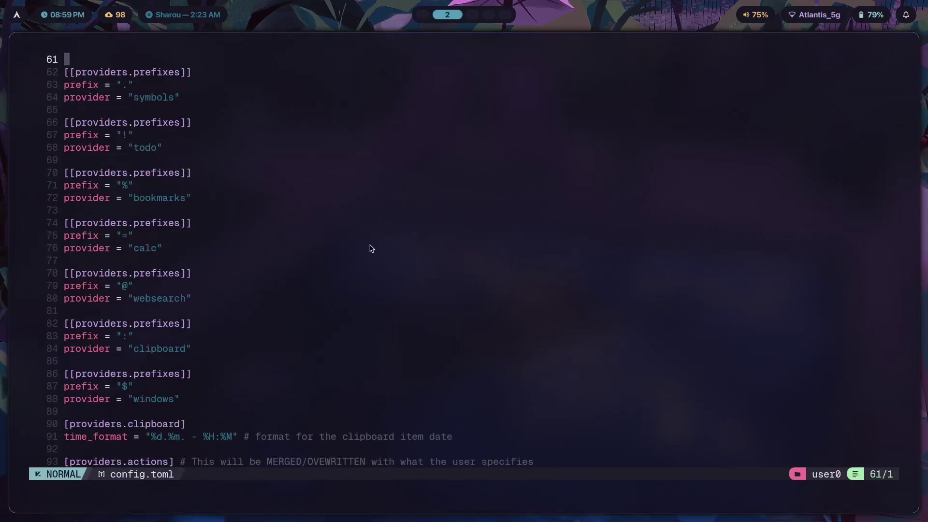
left_click(255, 384)
key("g")
key("g")
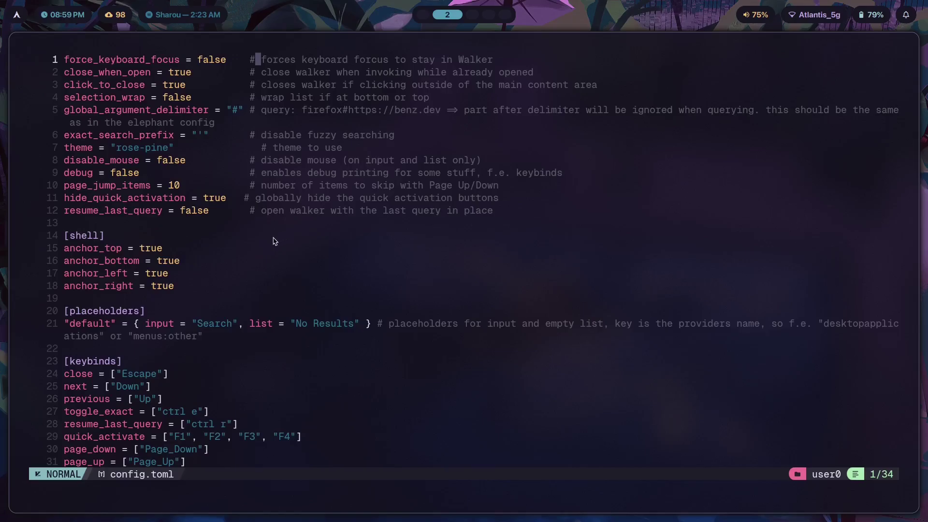
Step: Highlight the theme value "rose-pine" in config.toml, and quit nvim without editing the file
left_click(204, 220)
left_click(280, 170)
left_click_drag(121, 148, 175, 150)
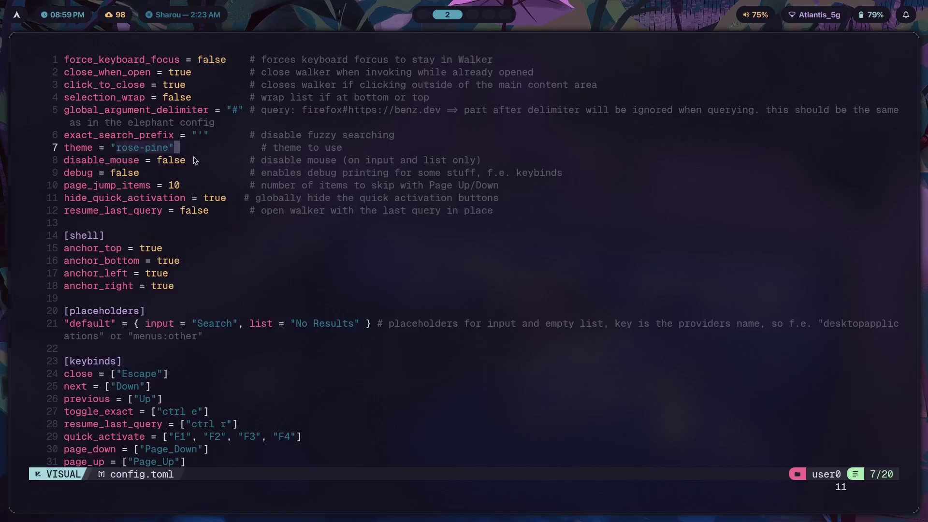
left_click(188, 156)
type(":q")
key("Return")
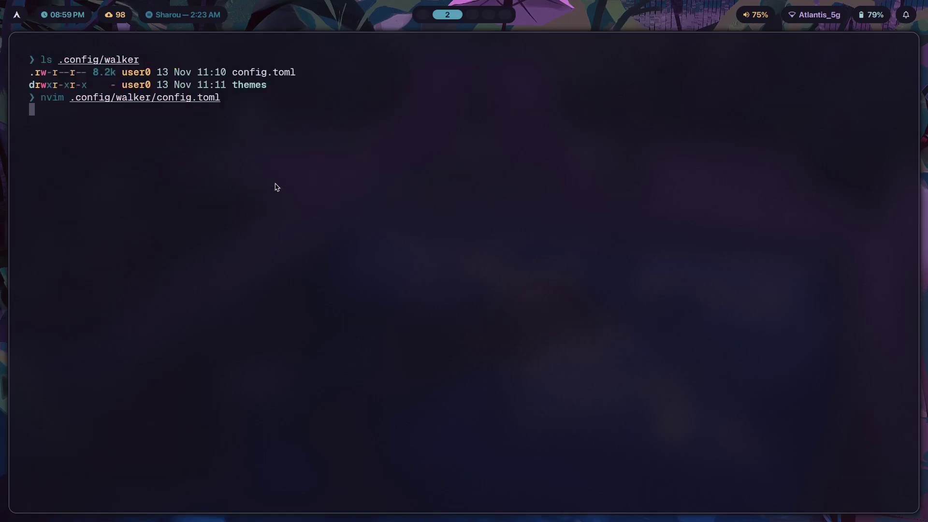
Step: Change into .config/walker and list its contents and those of its themes folder
type("cd .config/walker")
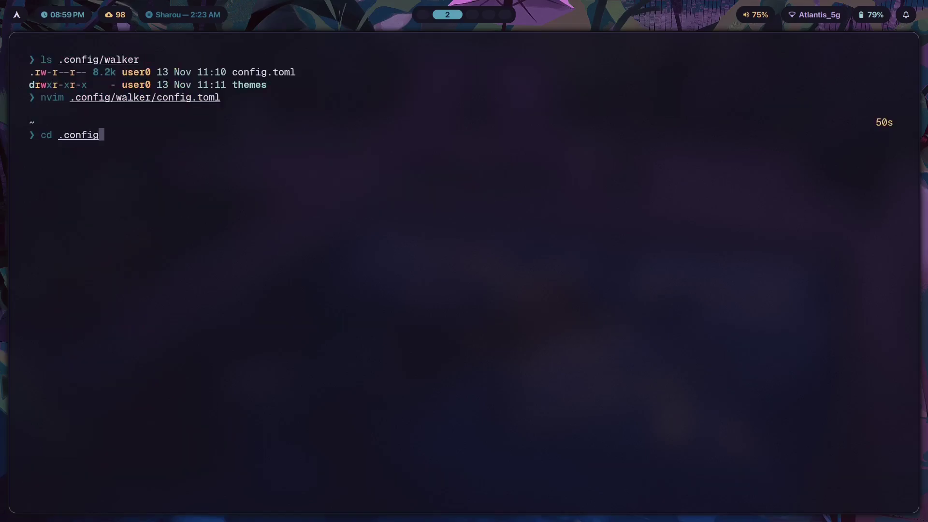
key("Return")
type("ls")
key("Return")
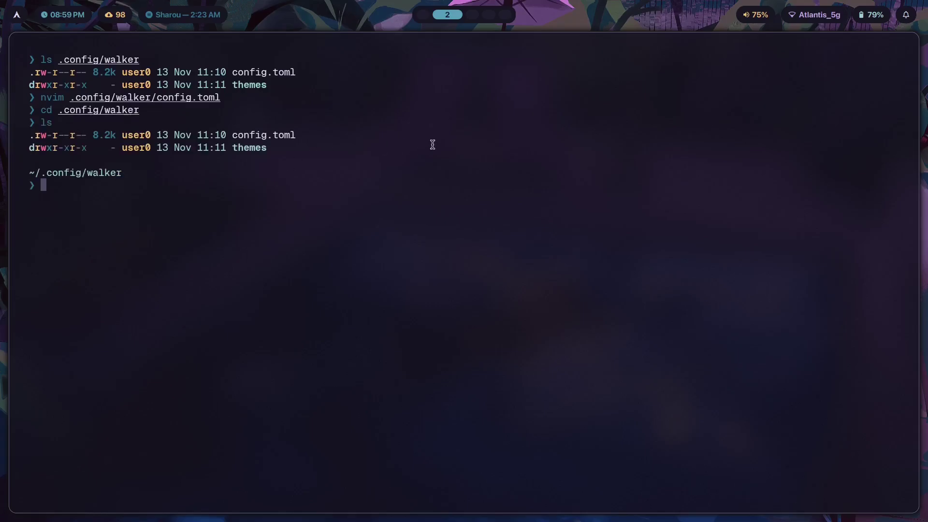
type("ls themes")
key("Return")
Step: Highlight the theme entries in the directory listing, and bring up the walker launcher
left_click_drag(300, 312, 22, 173)
left_click_drag(160, 184, 170, 175)
left_click(318, 173)
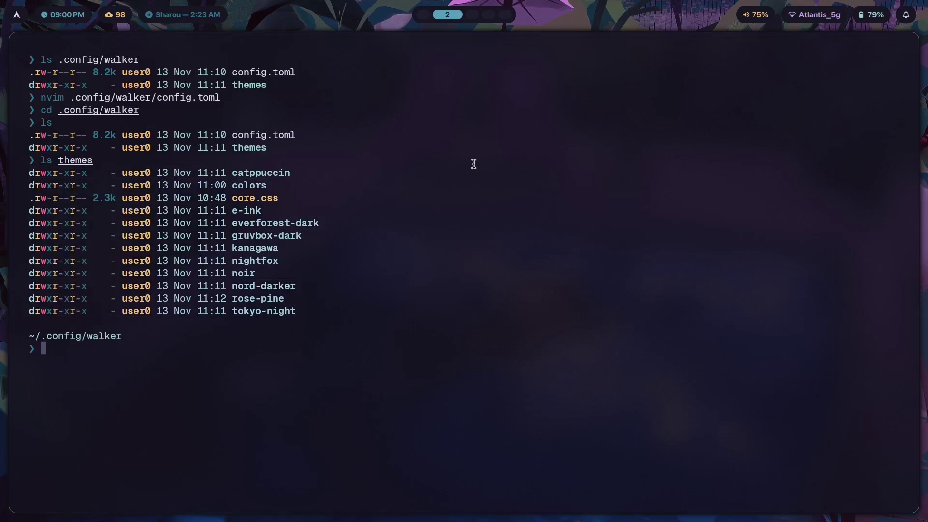
key("super+space")
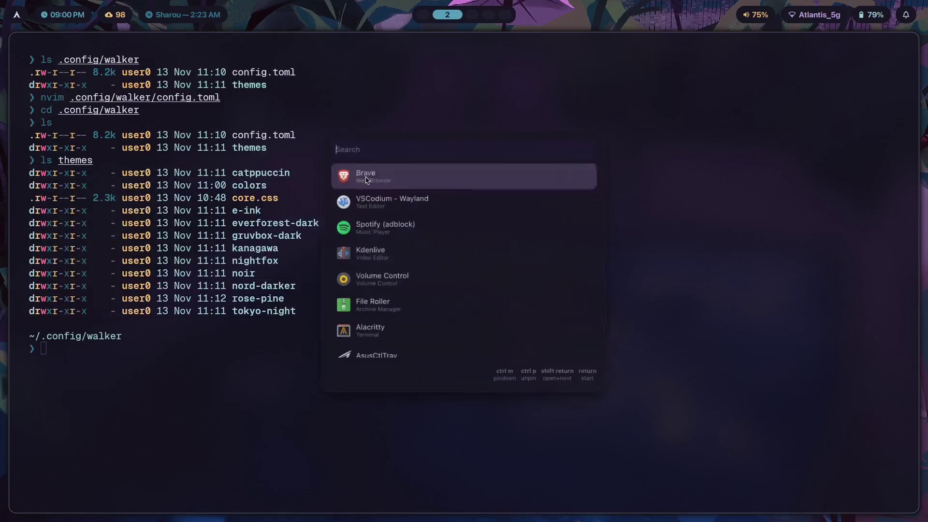
Step: Dismiss the Walker launcher, bring it up again to examine its appearance, and close it
key("Escape")
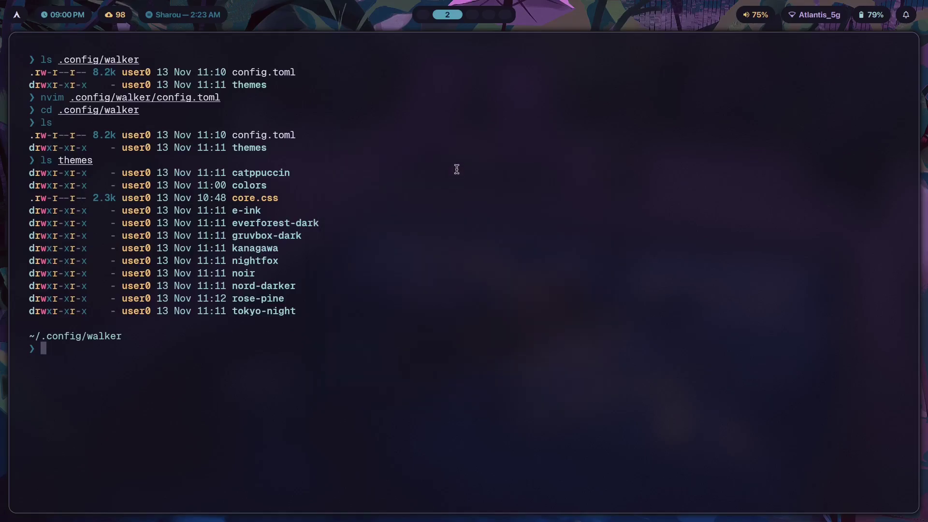
key("super+space")
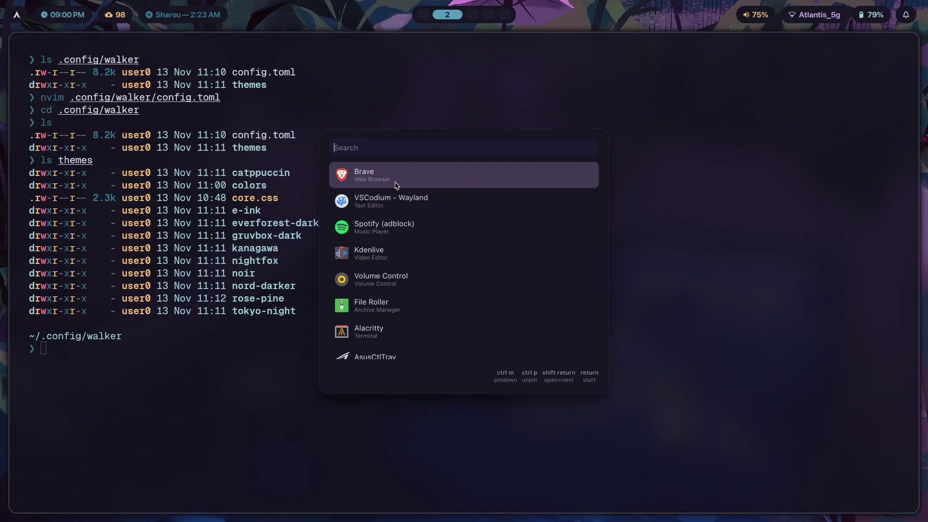
key("Escape")
Step: Bring up the grid-style app launcher over the terminal, move the selection among its entries, and dismiss it
key("super+r")
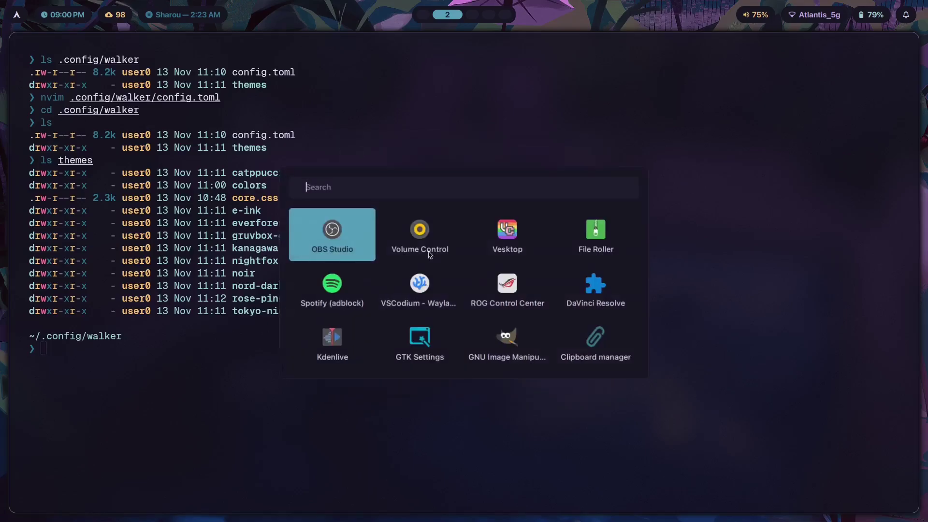
key("Up")
key("Right")
key("Down")
key("Down")
key("Left")
key("Up")
key("Up")
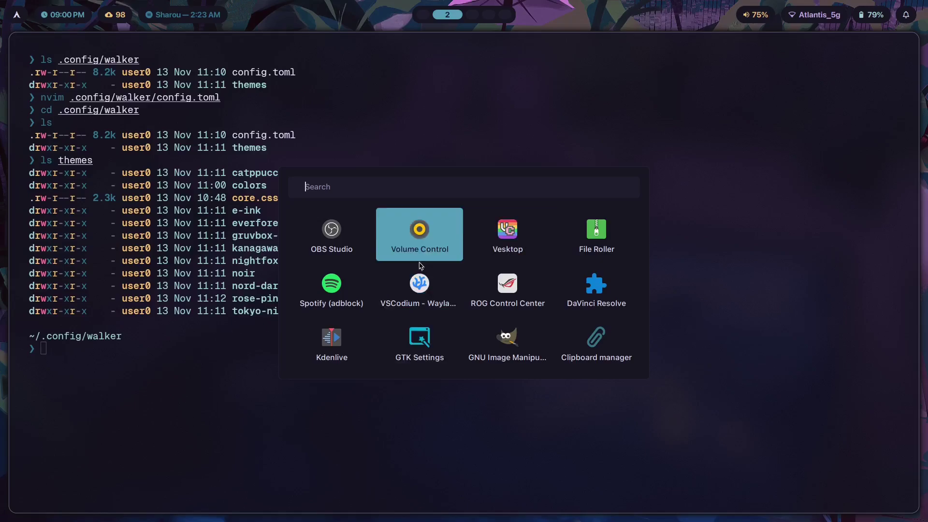
key("Left")
key("Down")
key("Down")
key("Up")
key("Escape")
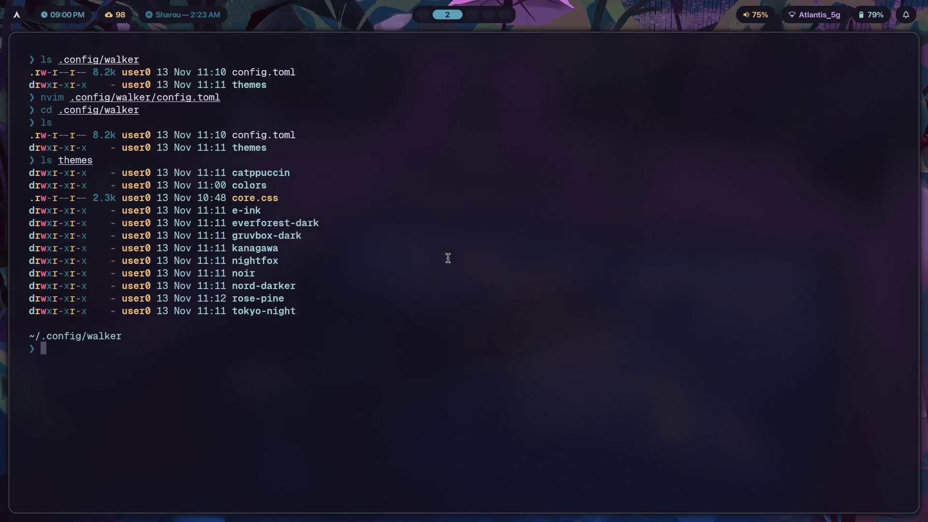
Step: Go to the Walker GitHub page in Brave through the launcher, and examine the README's Config section, highlighting the ~/.config/walker sentence
key("super+space")
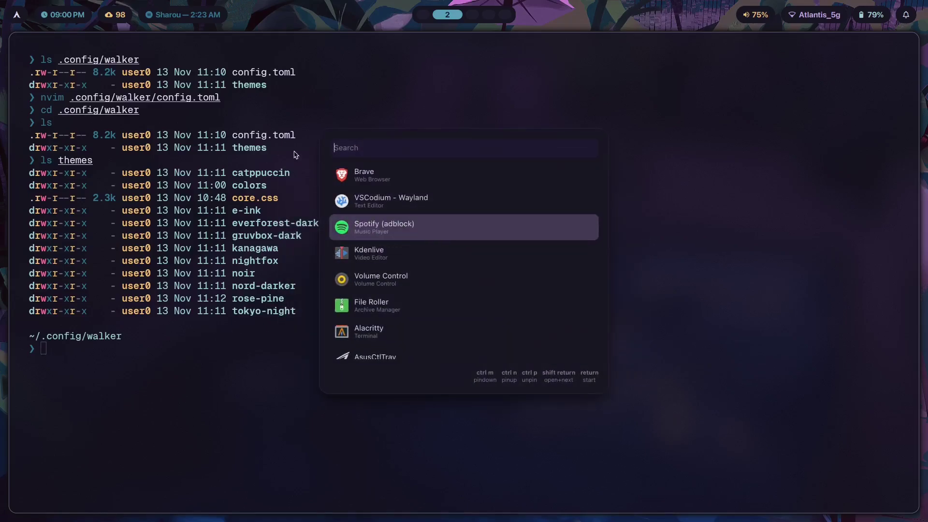
left_click(435, 177)
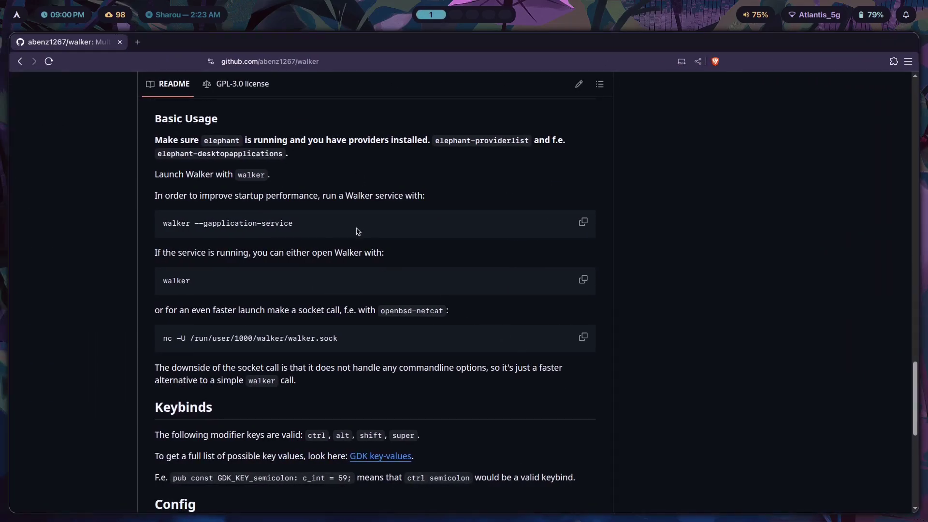
scroll(358, 231, "down", 7)
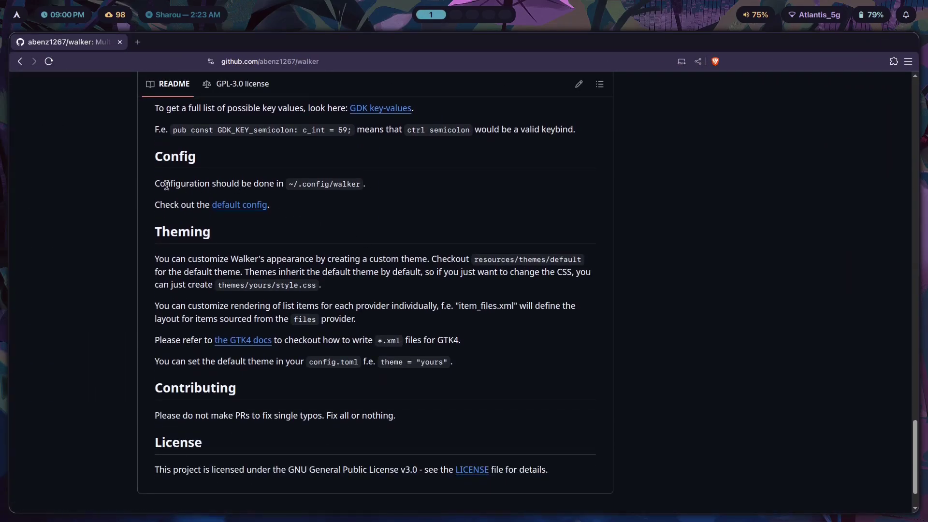
left_click_drag(166, 186, 332, 184)
left_click(332, 184)
scroll(480, 199, "down", 1)
scroll(481, 201, "up", 1)
Step: Bring up the grid-style app launcher over the README page, move the selection through its rows and columns, and dismiss it
key("super+space")
key("Down")
key("Right")
key("Down")
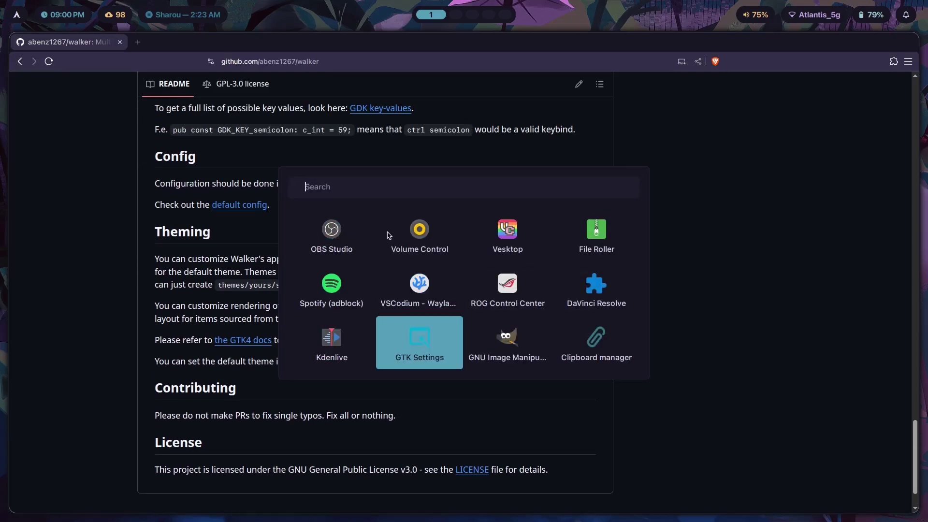
key("Right")
key("Up")
key("Right")
key("Up")
key("Down")
key("Down")
key("Up")
key("Up")
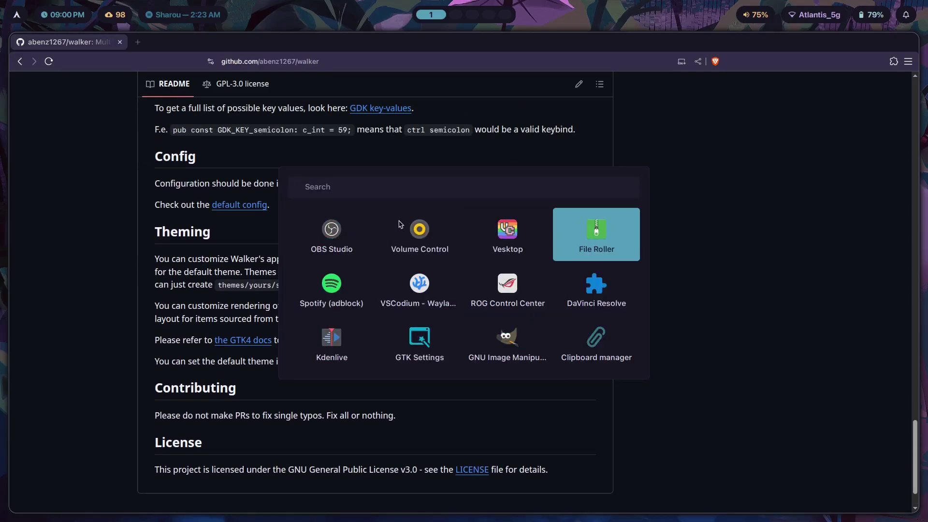
key("Left")
key("Left")
key("Up")
key("Up")
key("Escape")
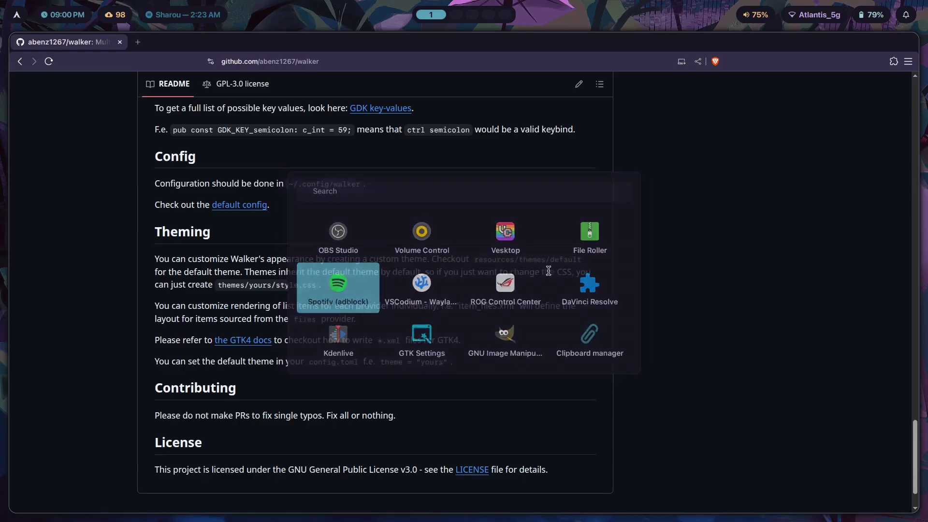
Step: Return to the terminal on workspace 2 and highlight the listing of the themes folder
key("super+2")
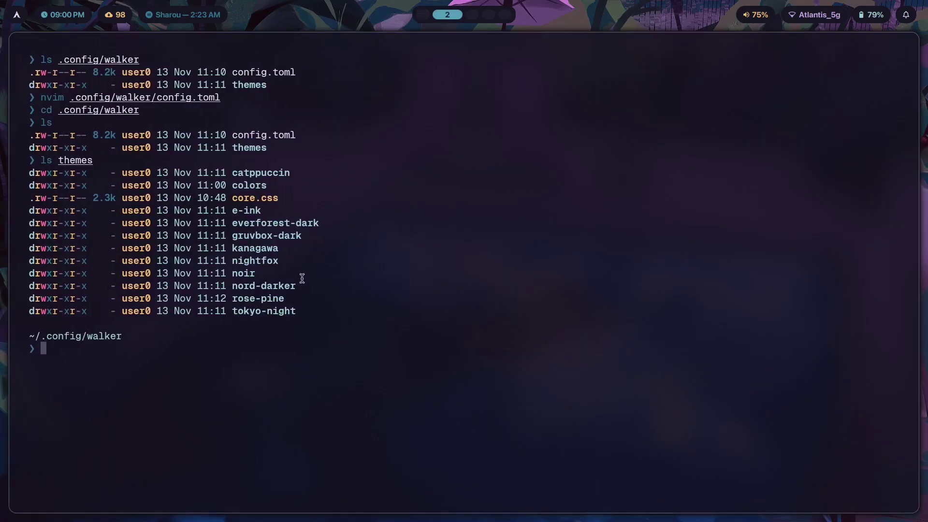
key("super+3")
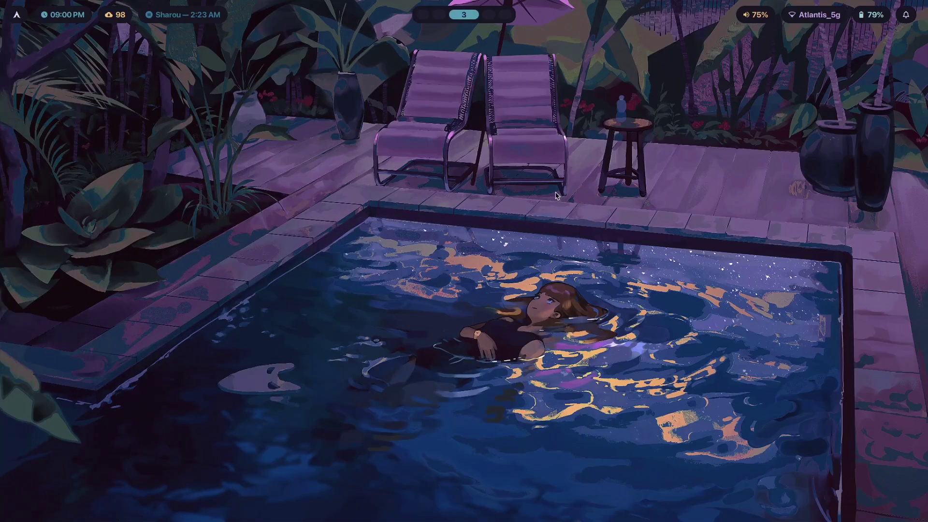
key("super+2")
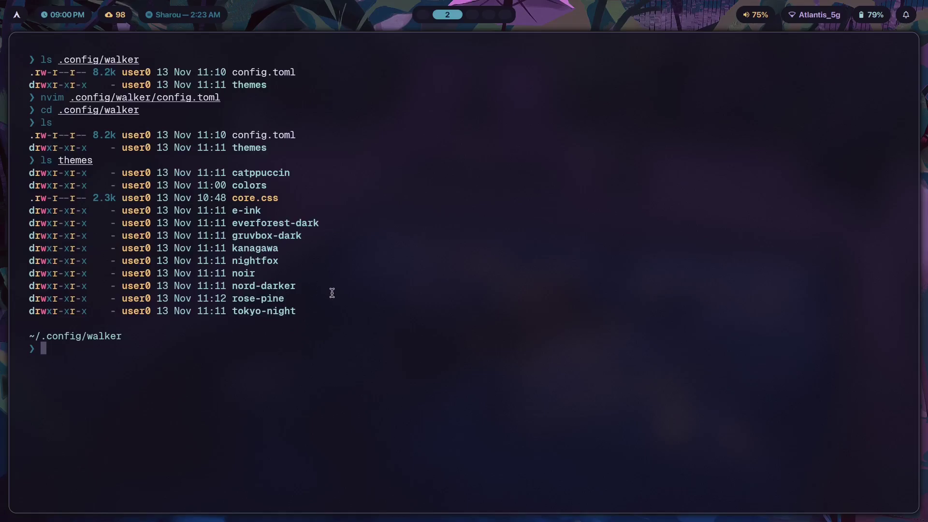
left_click_drag(345, 307, 26, 160)
left_click(281, 233)
Step: Go to the empty workspace 3 and apply the e-ink theme from the theme selector
key("super+3")
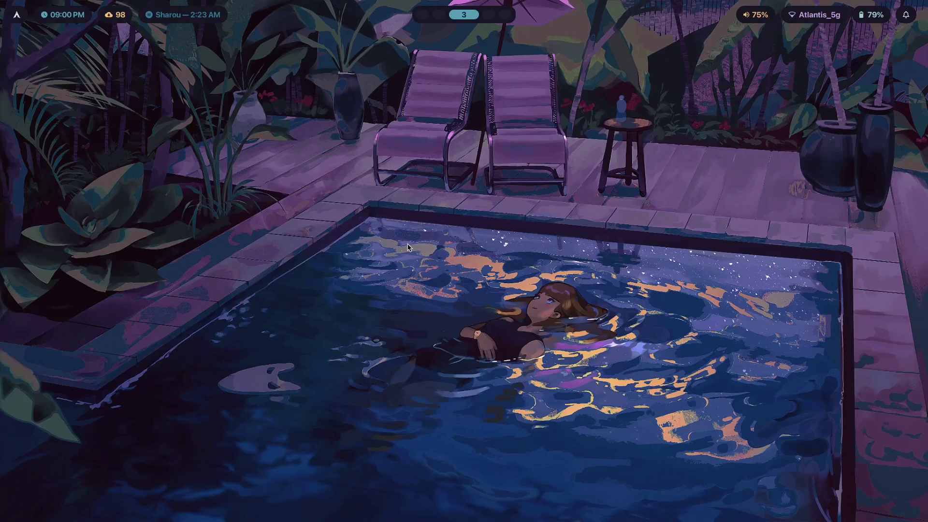
key("super+shift+t")
key("Down")
key("Return")
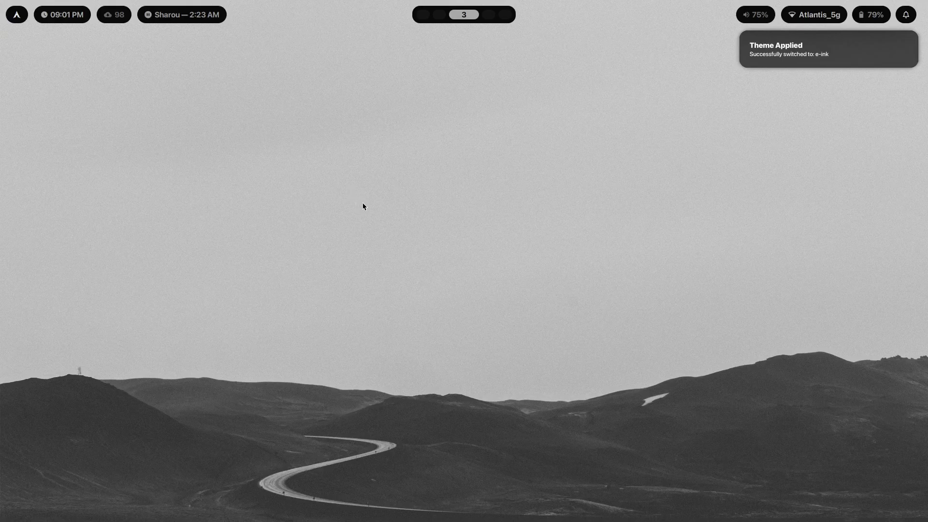
Step: Return to the terminal on workspace 2 and apply the rose-pine theme from the theme selector
key("super+2")
key("super+shift+t")
key("Up")
key("Up")
key("Up")
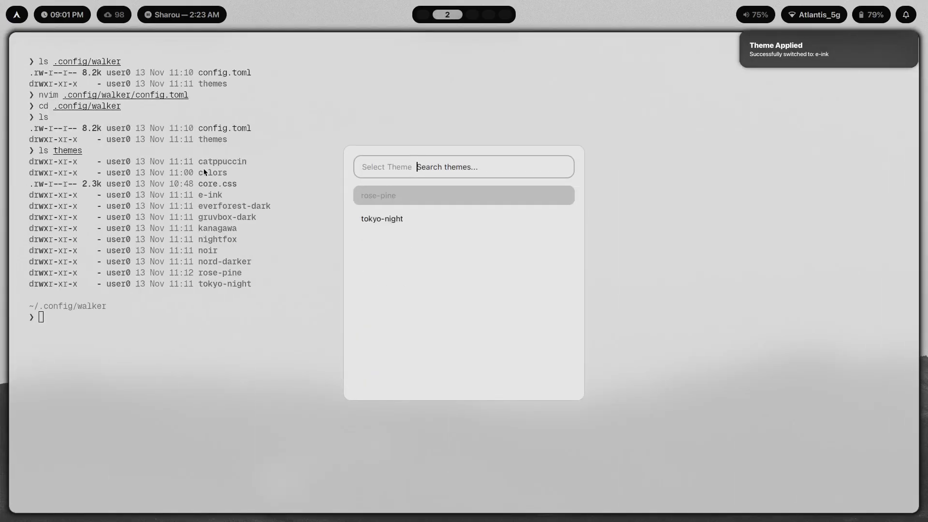
key("Down")
key("Return")
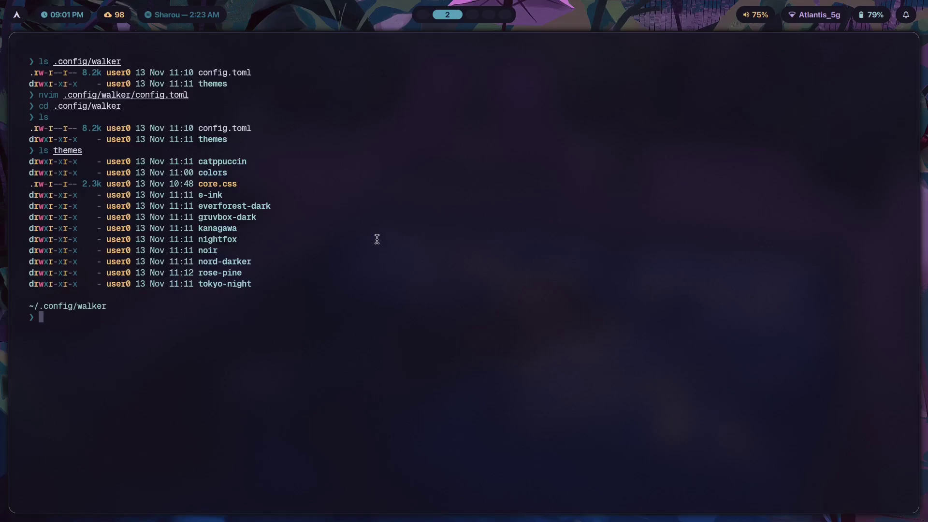
Step: List the contents of the ~/.config/walker folder
type("nvim")
key("BackSpace")
key("BackSpace")
key("BackSpace")
Step: Open themes/rose-pine/style.css in nvim and go to the last line of the file
key("BackSpace")
key("BackSpace")
key("BackSpace")
key("BackSpace")
key("BackSpace")
type("ls")
key("Return")
type("nvim themes/rois")
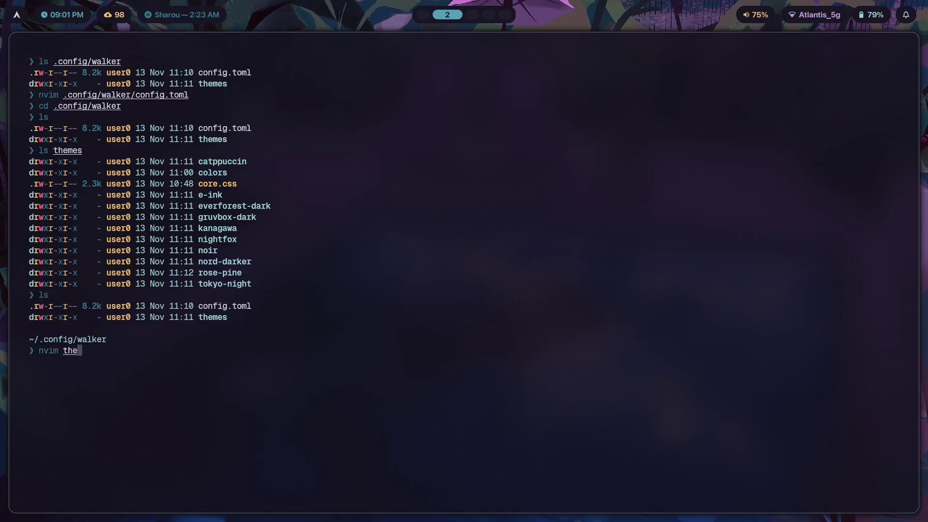
key("BackSpace")
key("BackSpace")
type("se")
key("Tab")
key("Tab")
key("Return")
key("shift+g")
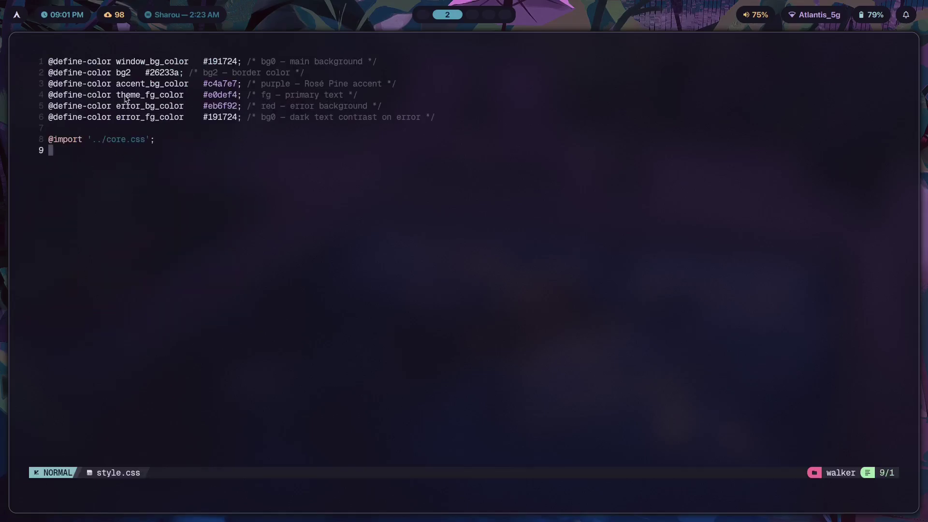
Step: Highlight the color definitions in style.css, and the window_bg_color value "#191724" on its own
left_click_drag(473, 121, 47, 61)
left_click(288, 146)
left_click_drag(208, 62, 235, 60)
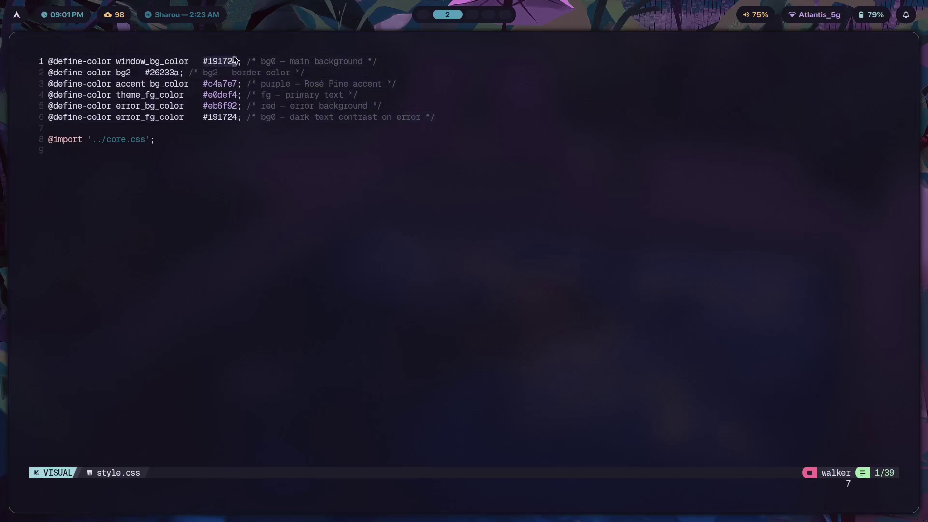
left_click(449, 122)
left_click(213, 159)
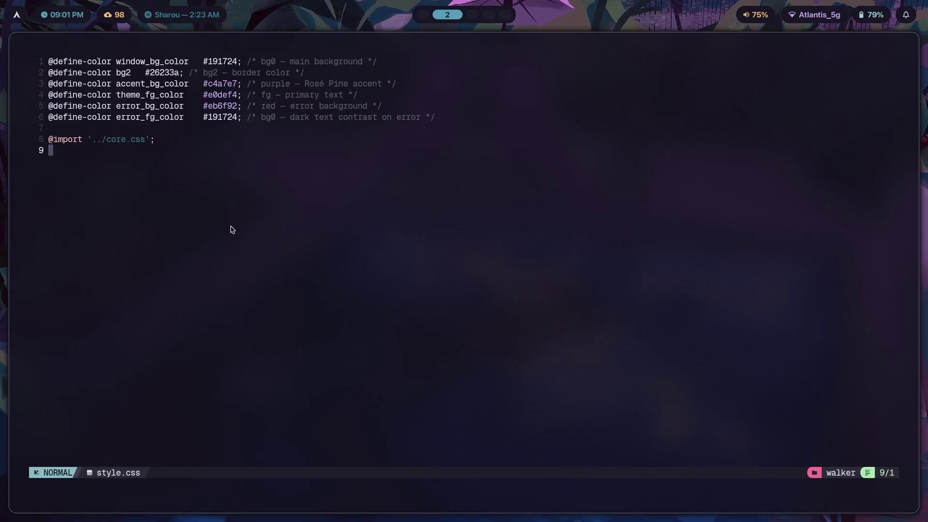
left_click_drag(142, 209, 40, 61)
left_click(111, 157)
key("V")
key("k")
key("k")
key("k")
key("k")
key("k")
key("k")
key("k")
key("k")
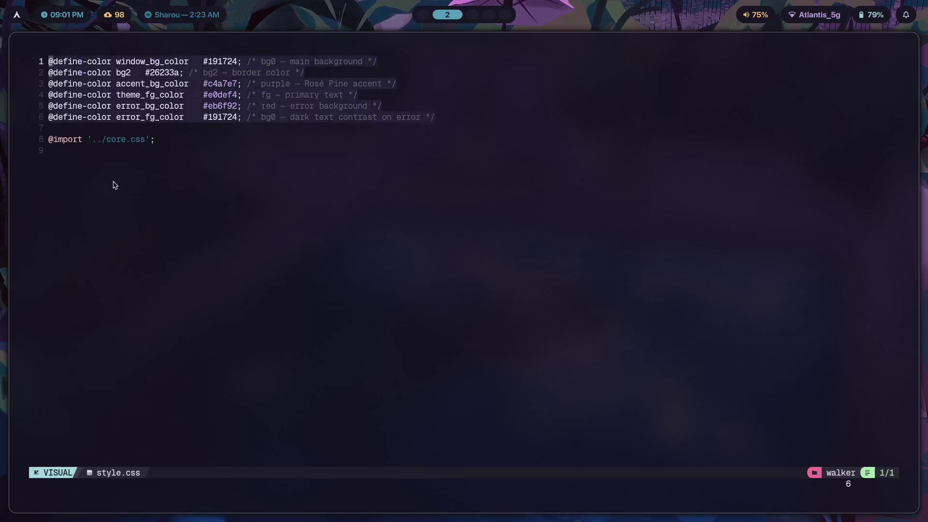
type("y:q")
key("Return")
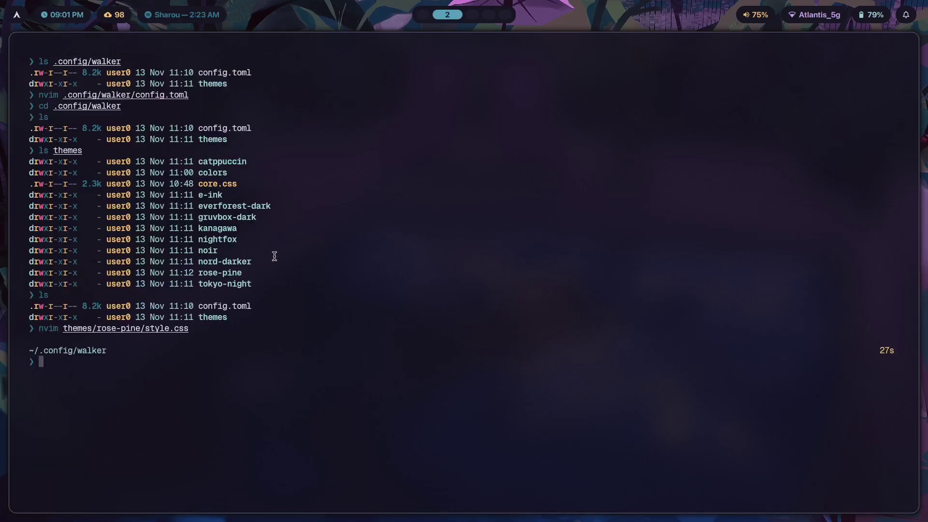
Step: Highlight the themes folder listing in the terminal, and open themes/core.css in nvim
left_click_drag(268, 292, 71, 169)
left_click(178, 184)
type("nvim themes/co")
key("BackSpace")
key("BackSpace")
type("themes/core")
key("Tab")
key("Return")
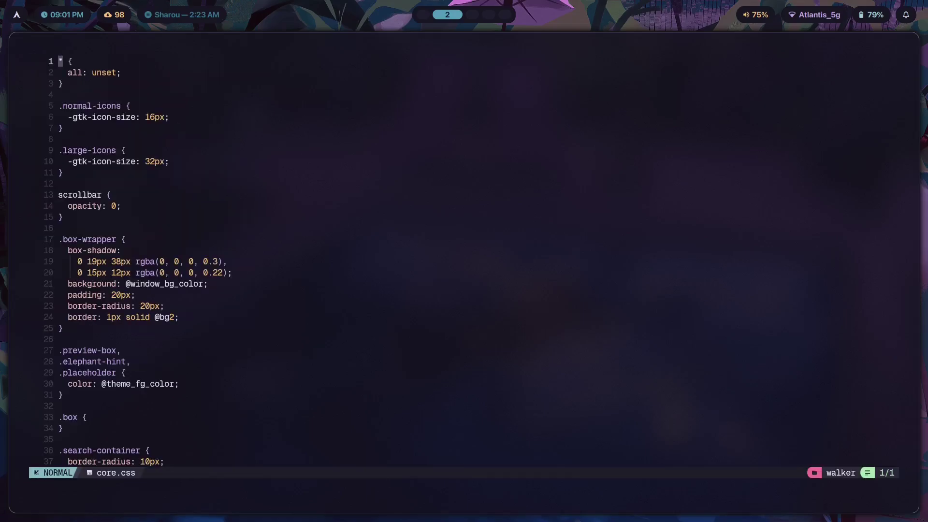
Step: Examine the shared styling rules in core.css through to the end of the file, and quit nvim
scroll(188, 224, "down", 19)
scroll(188, 224, "down", 19)
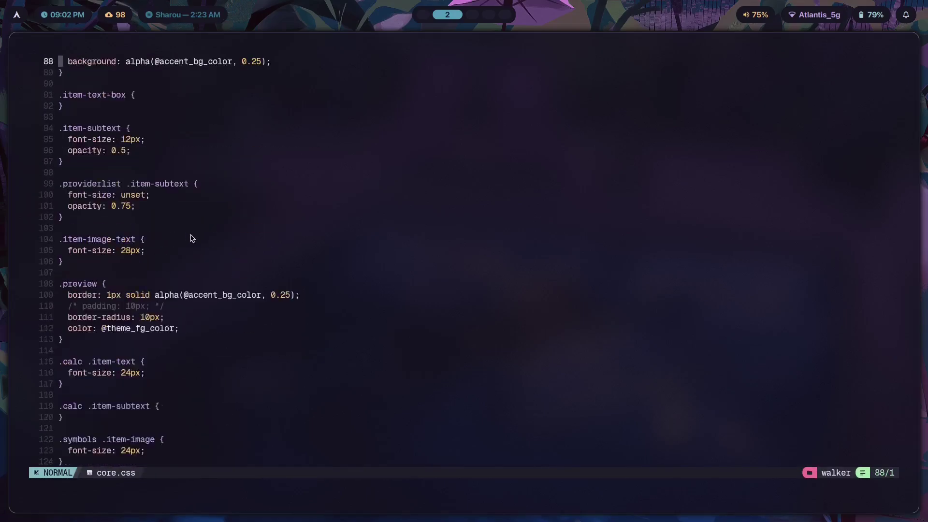
scroll(215, 253, "up", 7)
left_click_drag(105, 263, 175, 266)
left_click(192, 268)
scroll(262, 241, "down", 15)
scroll(264, 244, "down", 10)
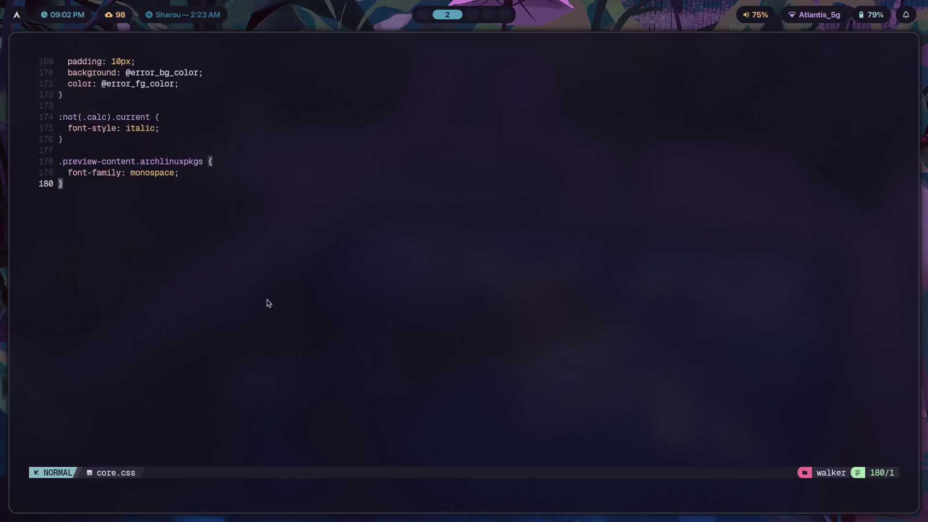
type(":q")
key("Return")
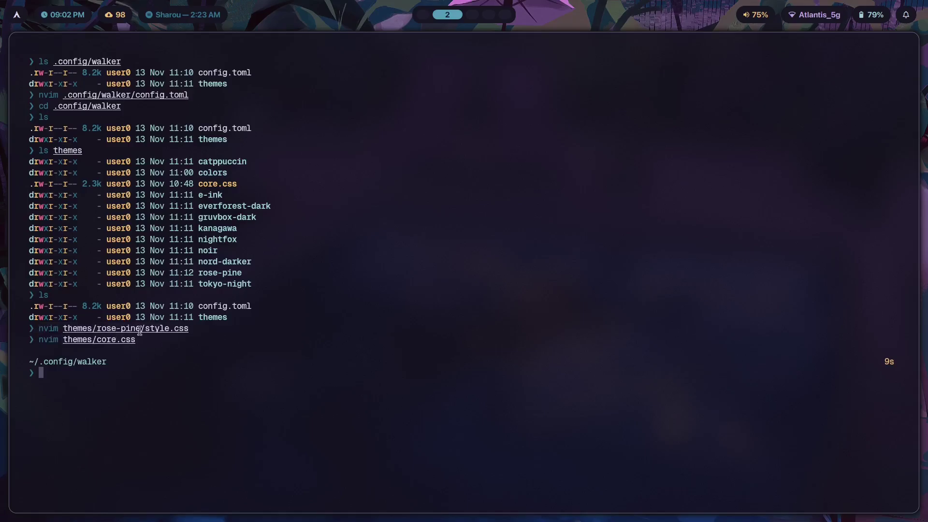
Step: Bring up the theme selector, move through its listed themes, and leave it
key("super+shift+t")
key("Down")
key("Down")
key("Down")
key("Down")
key("Up")
key("Up")
key("Up")
key("Up")
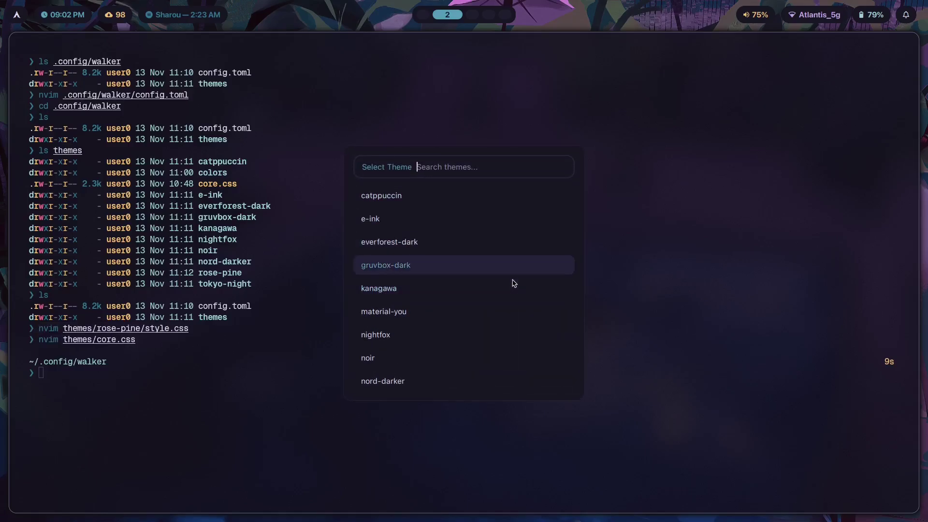
key("Down")
key("Down")
key("Return")
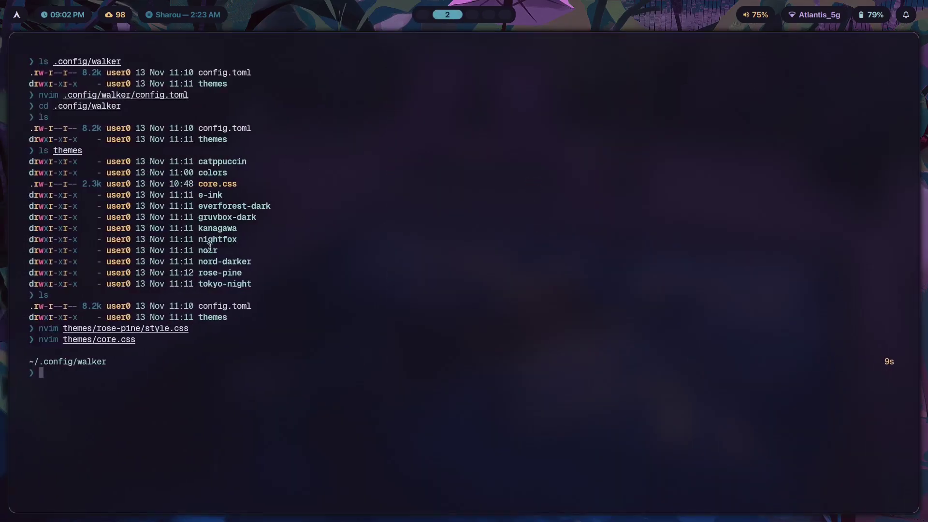
Step: Highlight the themes folder listing, and briefly bring up the wallpaper selector before dismissing it
left_click_drag(269, 284, 18, 165)
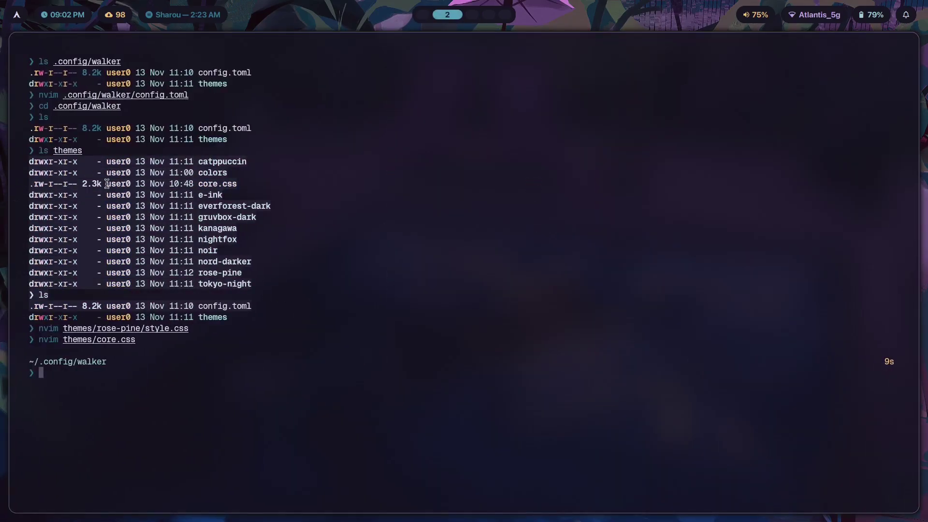
left_click(371, 102)
key("super+w")
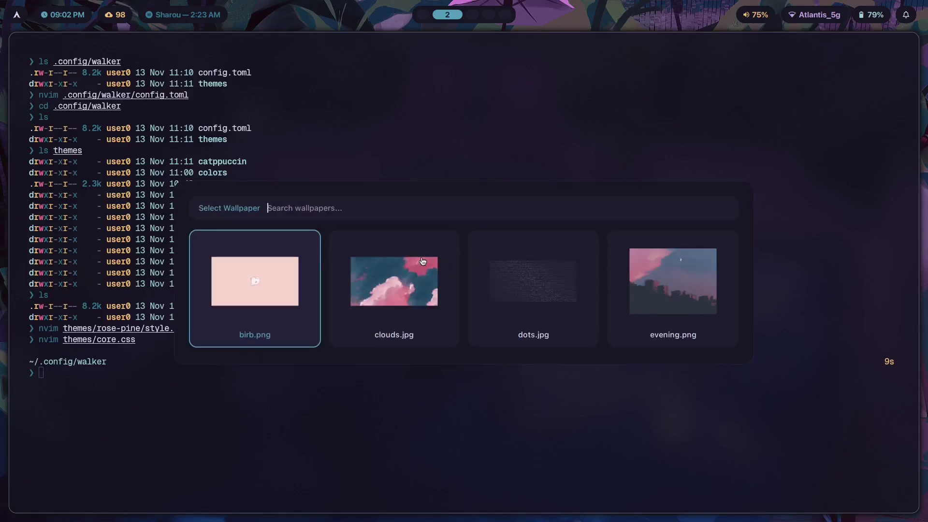
key("Escape")
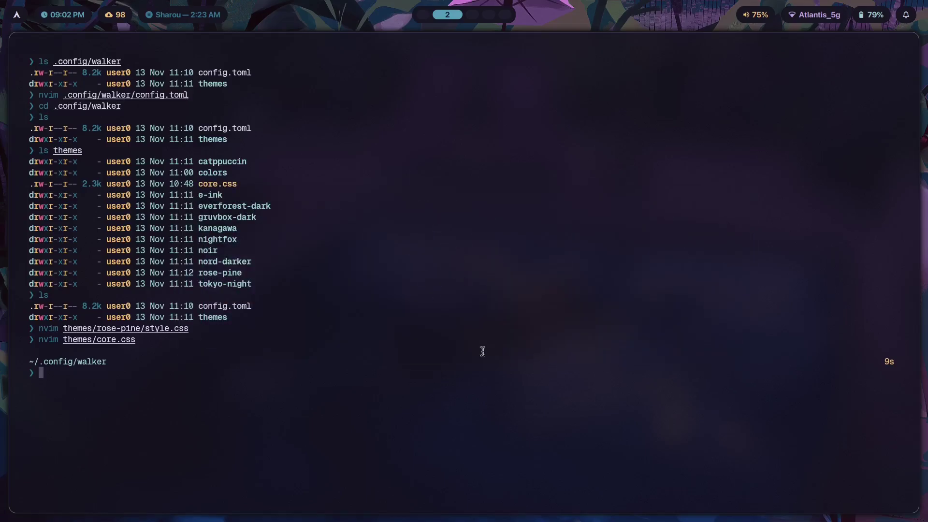
Step: Apply the everforest-dark theme from the theme selector
key("super+t")
key("Down")
key("Down")
key("Down")
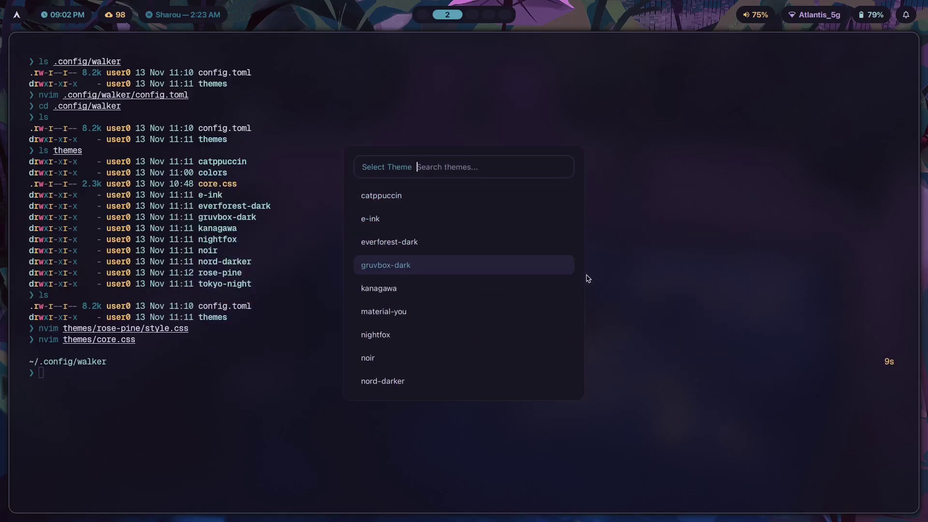
key("Down")
key("Up")
key("Up")
key("Return")
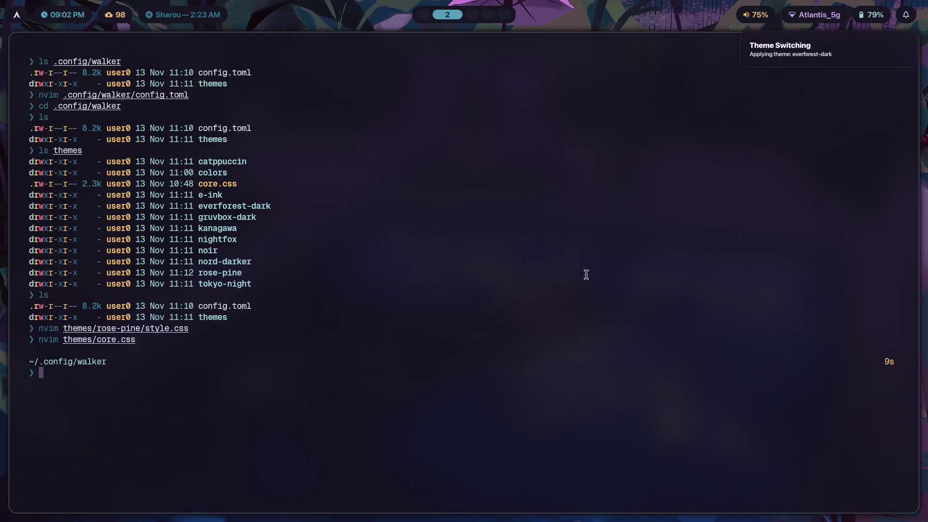
Step: Bring up the Walker launcher on workspace 3 to check its colours, dismiss it, and return to the terminal on workspace 2
key("super+3")
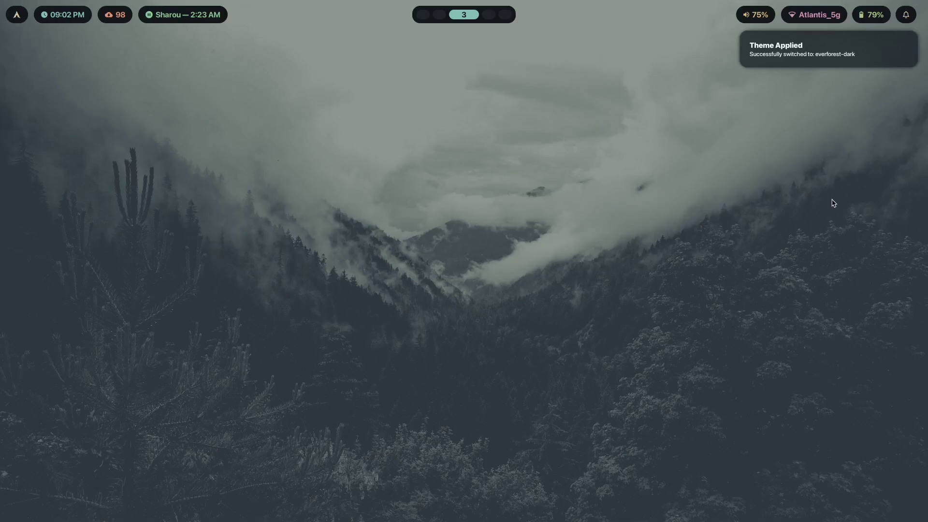
key("super+space")
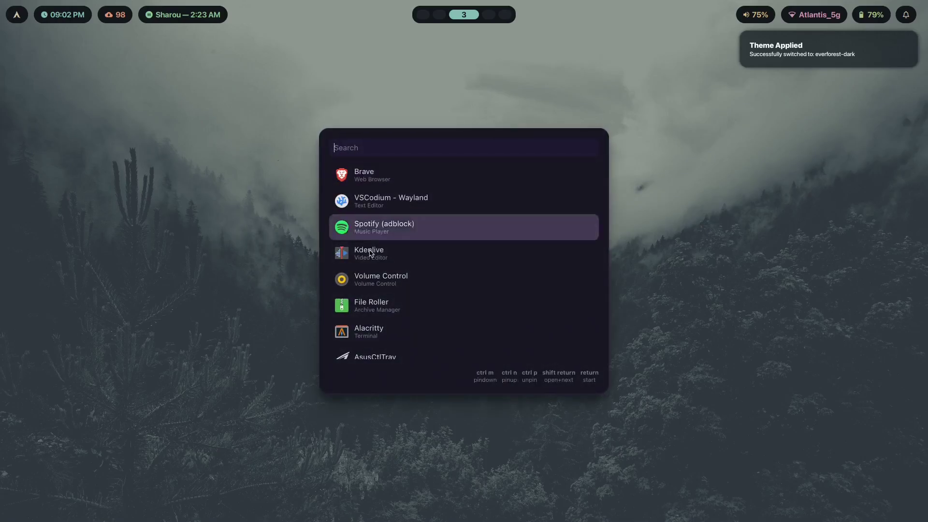
key("Escape")
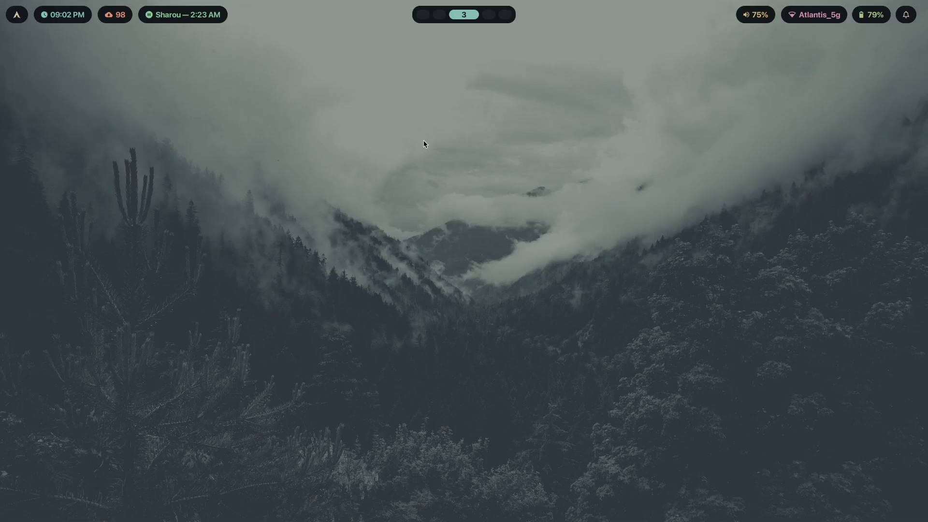
key("super+2")
key("super+3")
key("super+space")
key("Escape")
key("super+2")
key("super+3")
key("super+2")
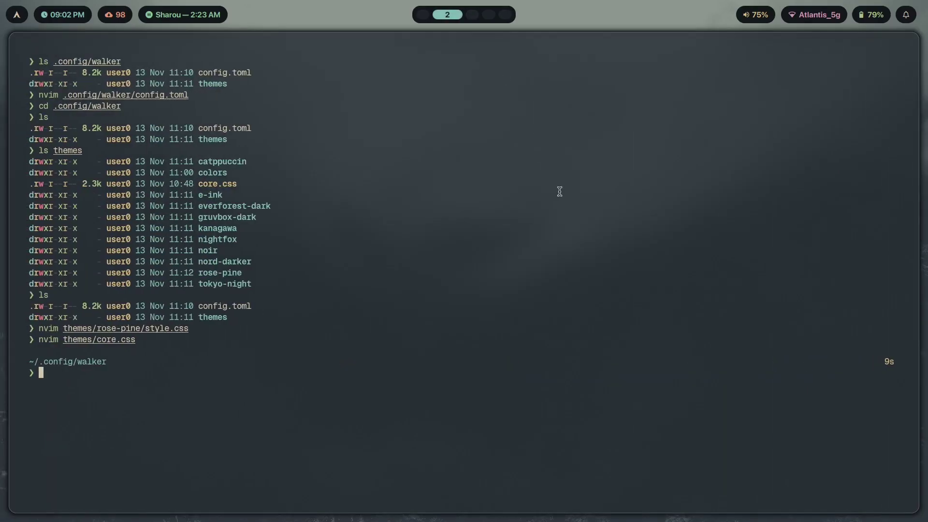
Step: Apply the rose-pine theme from the theme selector
key("super+t")
key("Up")
key("Up")
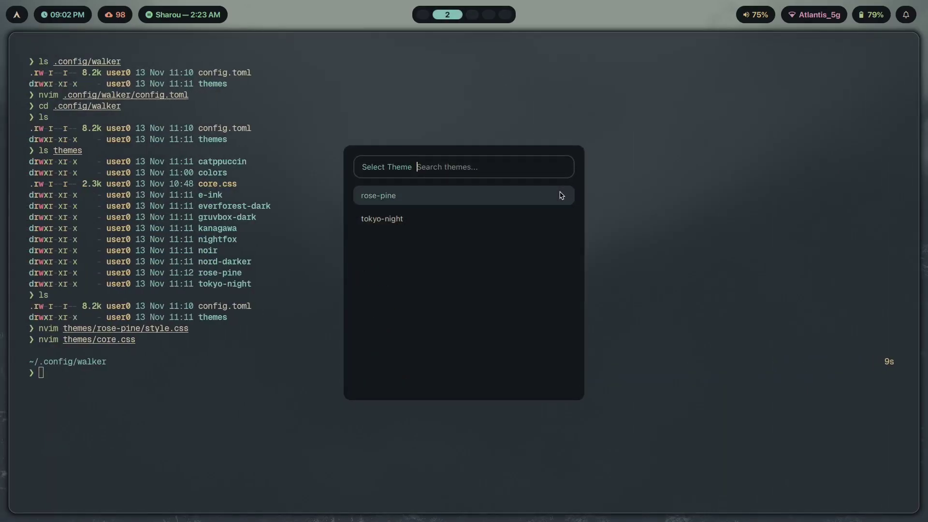
key("Return")
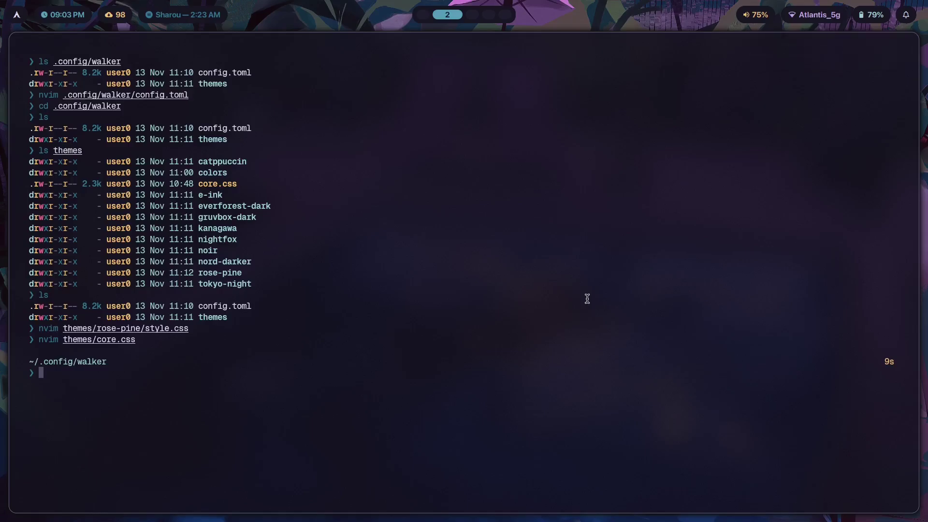
Step: Try launching Walker with "walker --theme ~/.config/walker/themes/noir" in the terminal, and dismiss the launcher
type("walker --theme ~/.config/walker/")
key("BackSpace")
key("BackSpace")
key("BackSpace")
key("BackSpace")
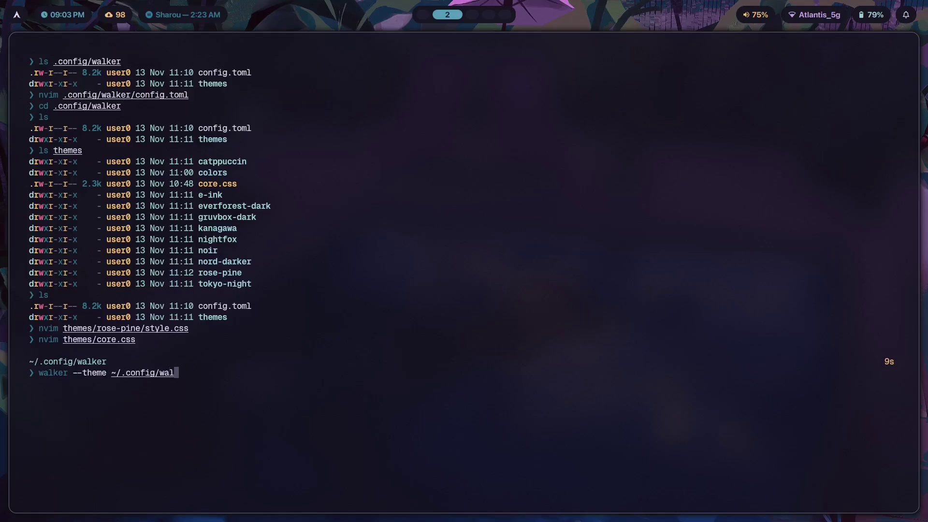
type("ker/themes/noir")
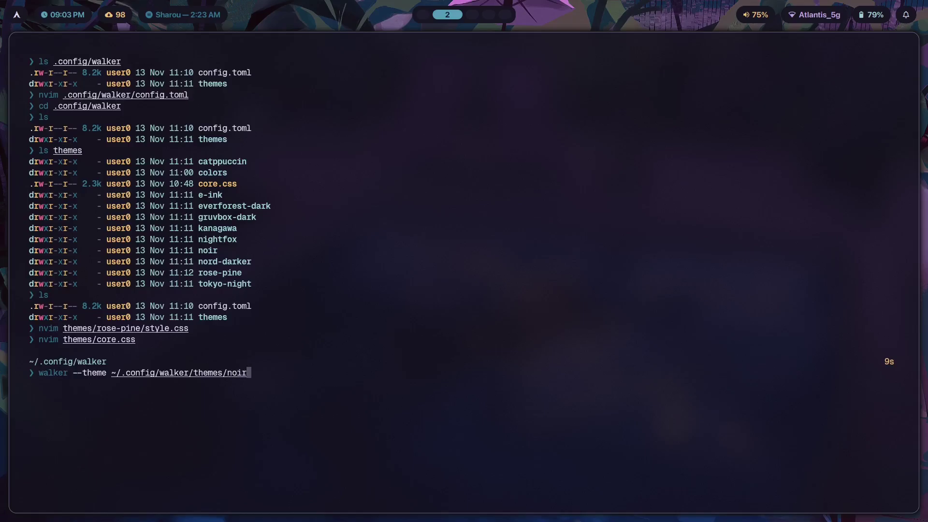
key("Return")
key("Escape")
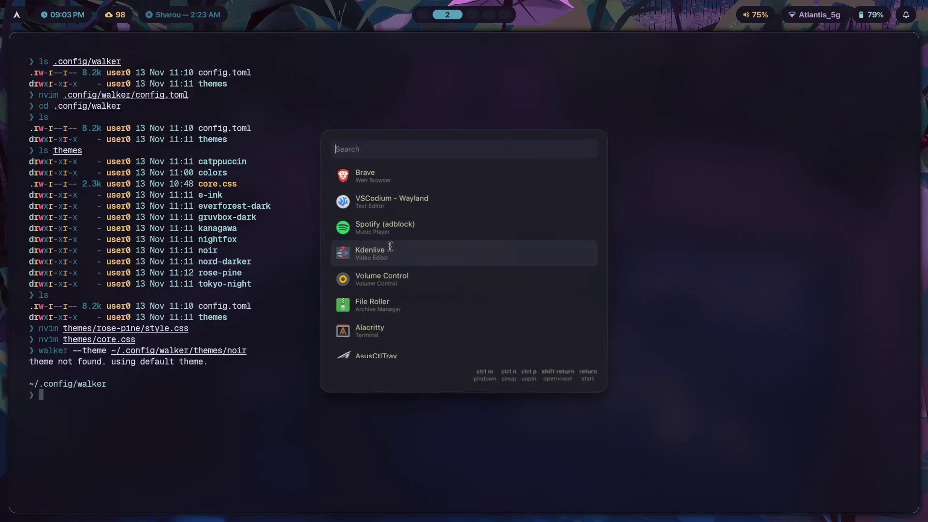
Step: Try launching Walker with the noir theme's full stylesheet path, ~/.config/walker/themes/noir/style.css, and dismiss the launcher
key("Up")
type("/")
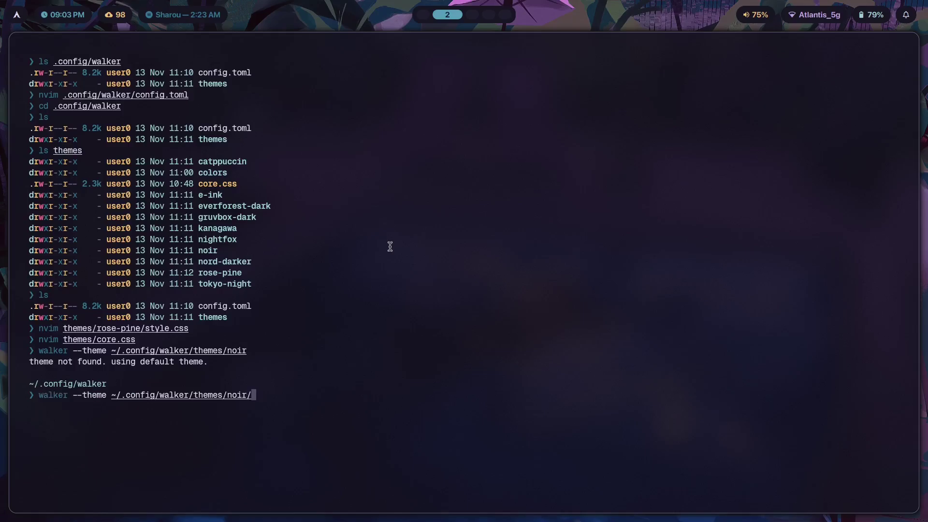
type("style.css")
key("Return")
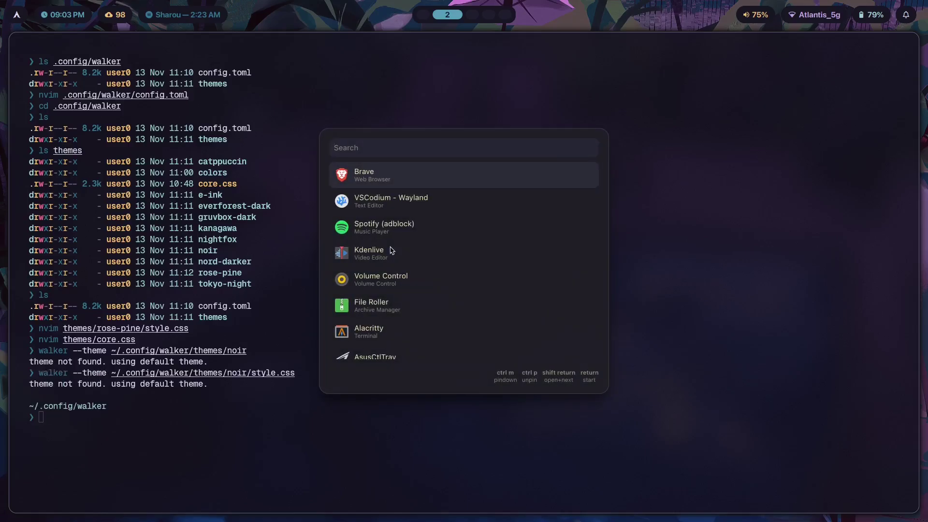
key("Escape")
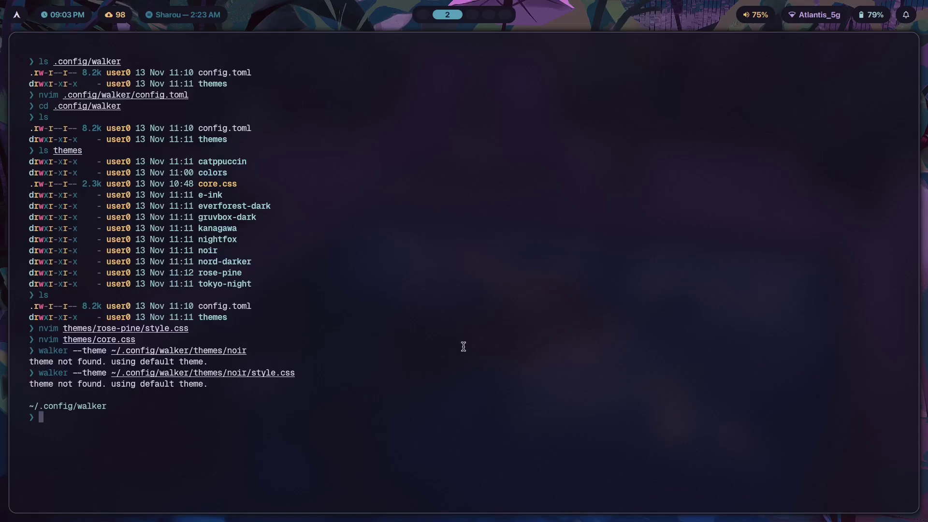
Step: Open .config/walker/config.toml with nvim in a new terminal window
type("nvim")
key("ctrl+u")
key("super+Return")
type("nvim .co")
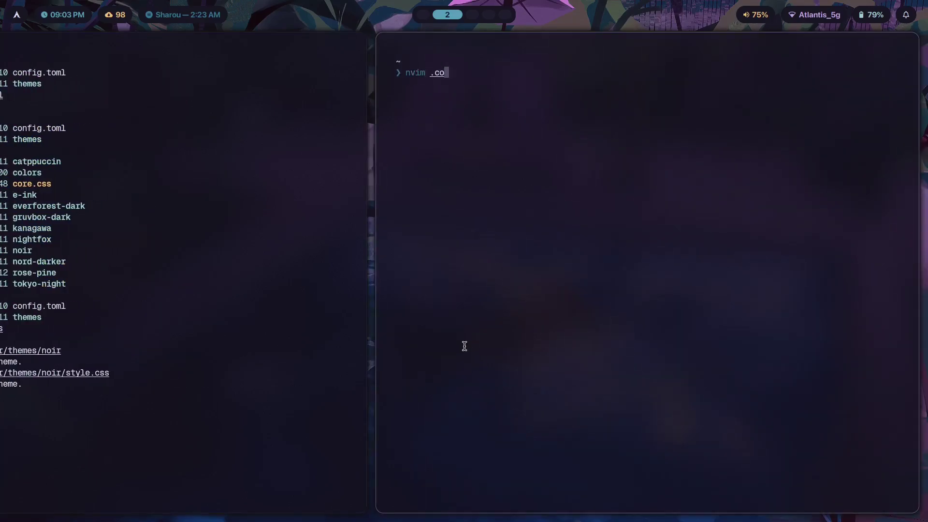
type("nfig/walker/")
key("Tab")
type("c")
key("Tab")
key("Return")
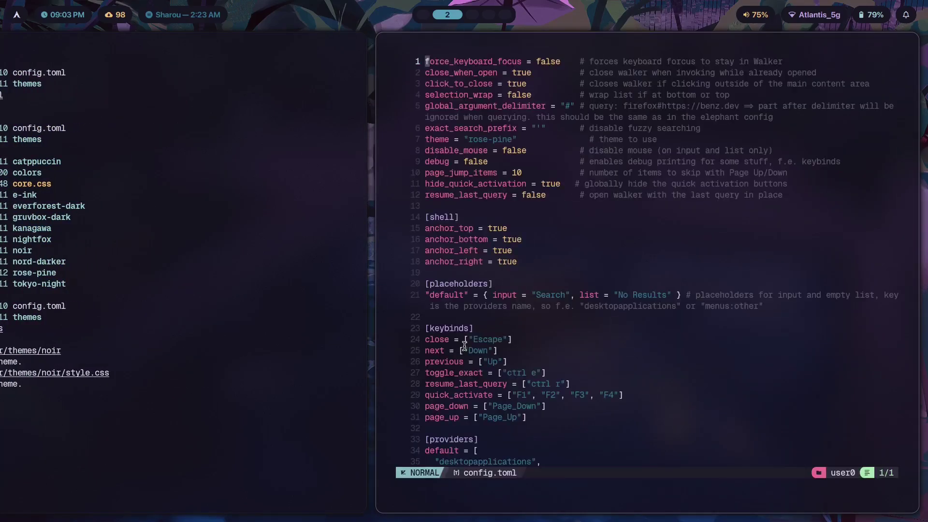
Step: Set the theme value in config.toml to "default" and save the file
key("j")
key("j")
left_click(519, 132)
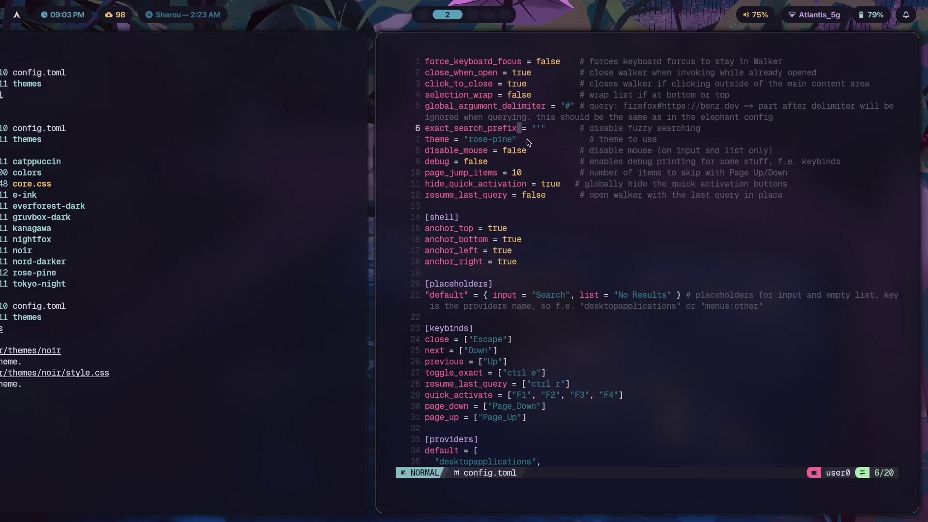
left_click(470, 141)
type("ciwdefau")
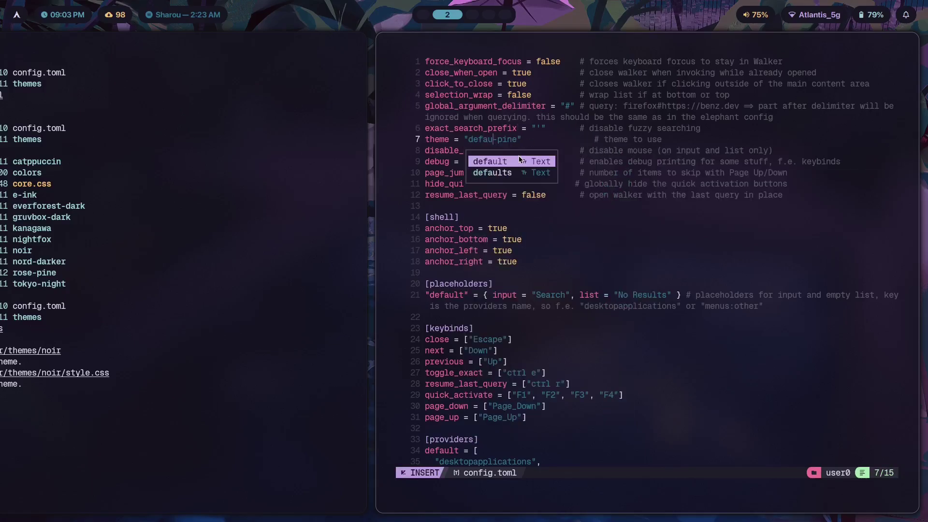
type("lt")
key("Escape")
type("lve")
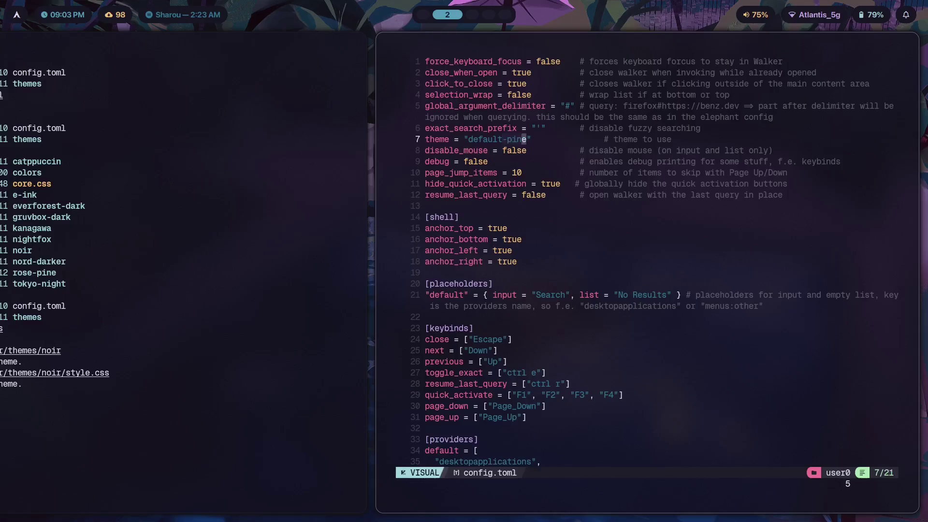
type("d:w")
key("Return")
key("j")
Step: Rerun "walker --theme ~/.config/walker/themes/noir/style.css" in the first terminal, and dismiss the launcher
key("super+Left")
key("Up")
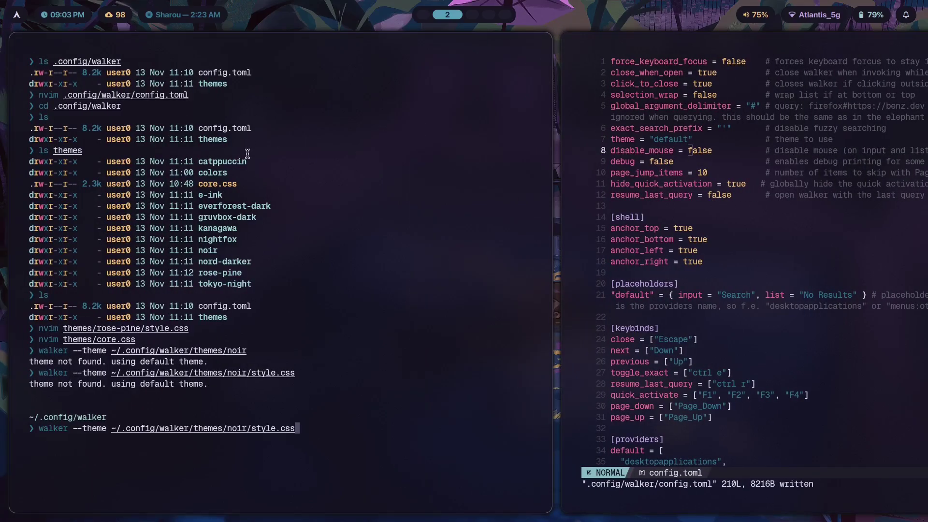
key("Return")
left_click(175, 309)
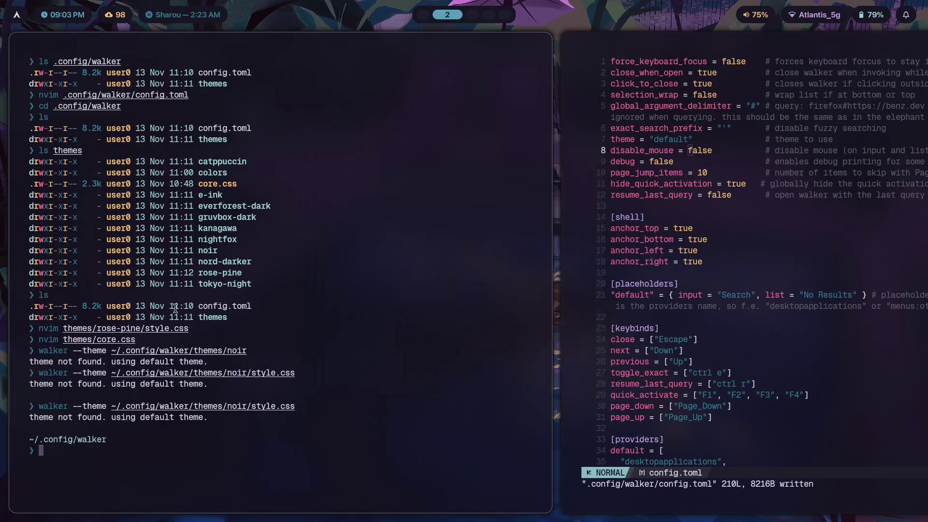
key("super+Right")
key("super+Left")
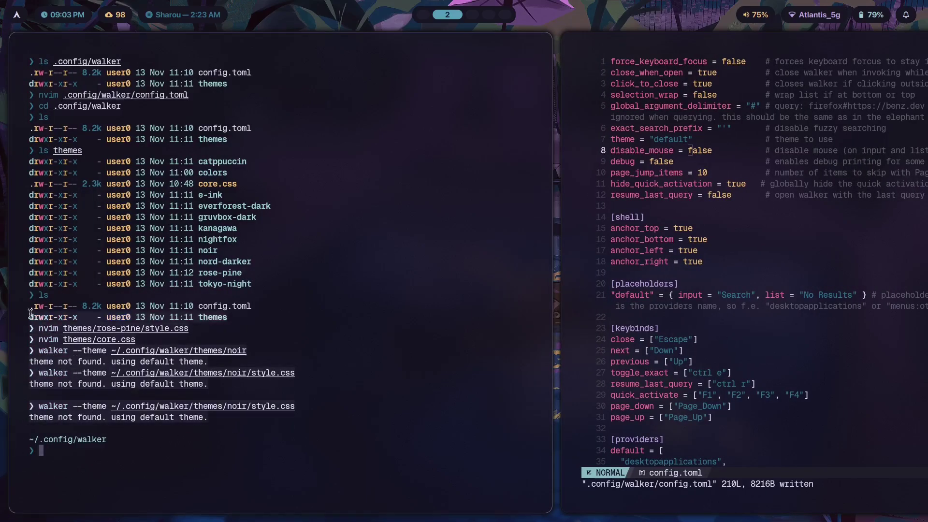
Step: Undo the theme edit in config.toml, save and quit nvim, and close that second terminal
key("super+l")
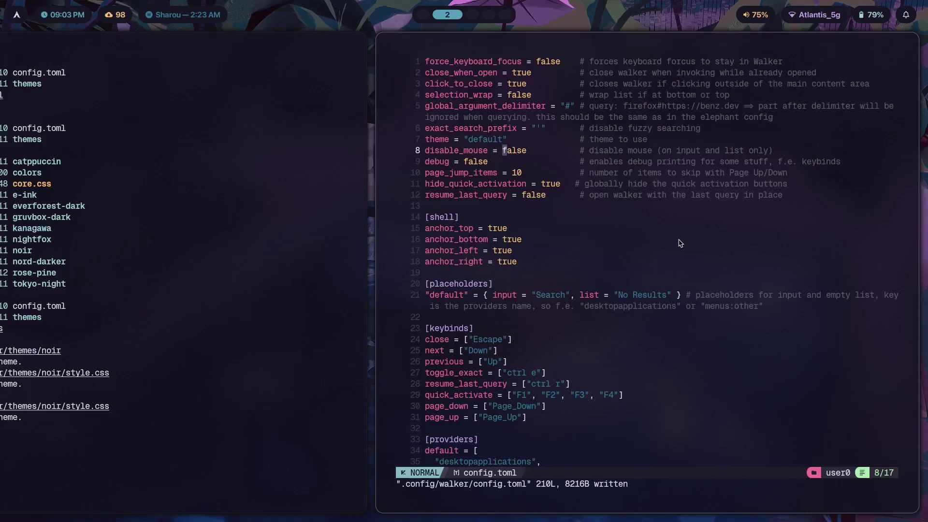
type("uj:w")
key("Return")
type(":w")
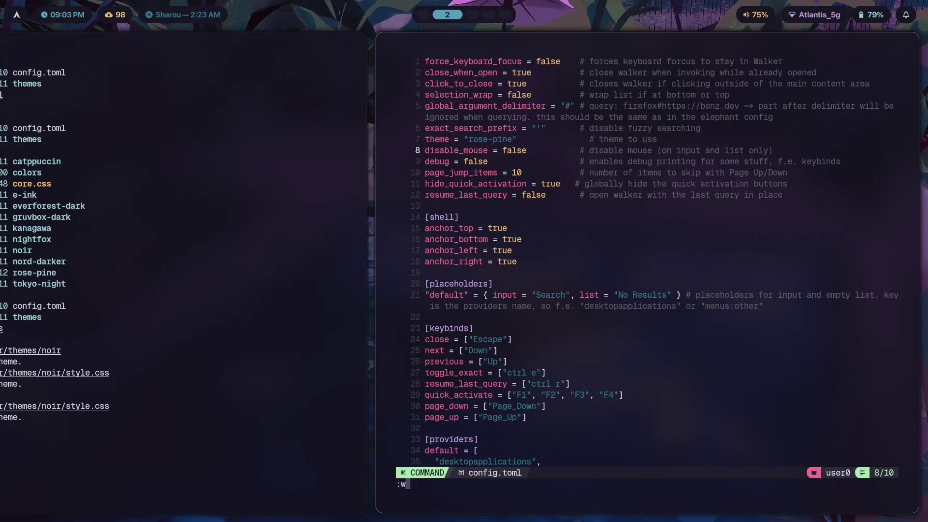
type("q")
key("Return")
key("ctrl+d")
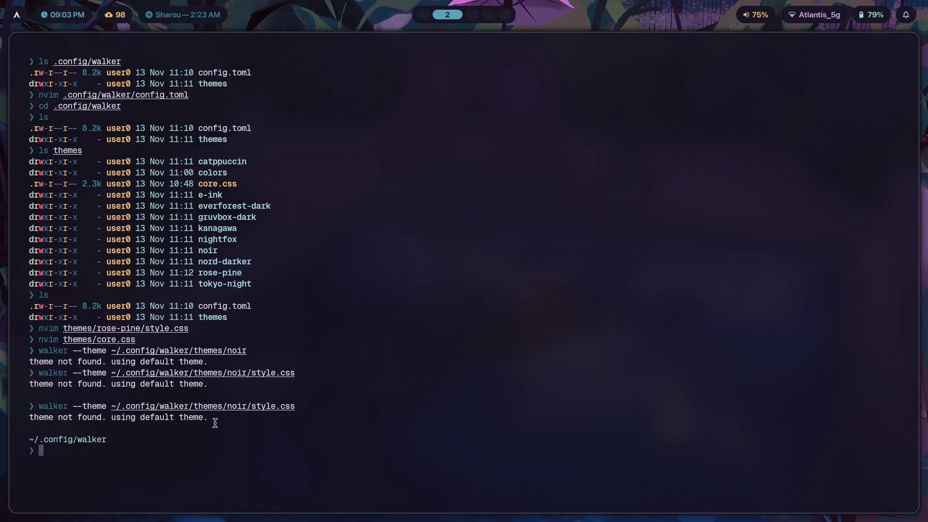
Step: Highlight the attempted walker --theme commands and their output in the terminal
key("super+3")
key("super+2")
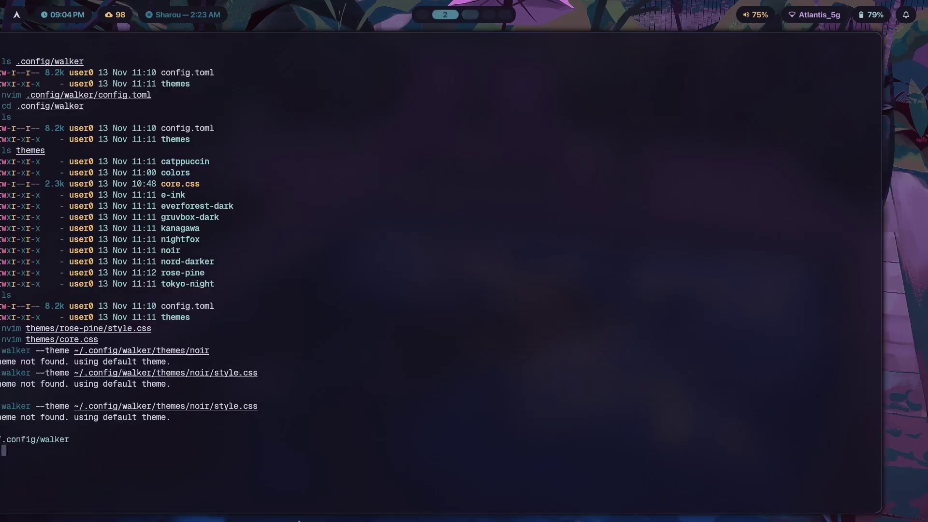
left_click_drag(263, 425, 50, 290)
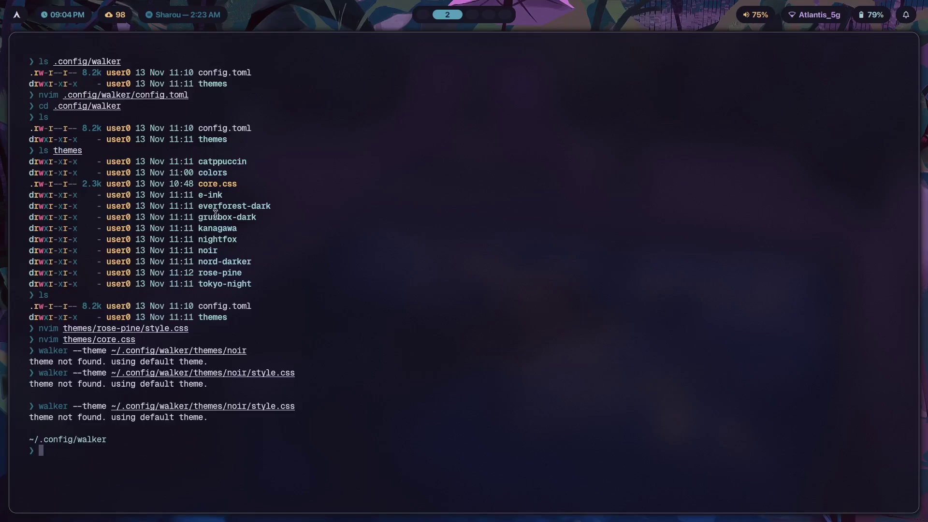
Step: Examine the Basic Usage section of Walker's GitHub README in the browser, highlighting the service, plain and socket launch commands
key("super+1")
scroll(346, 263, "up", 20)
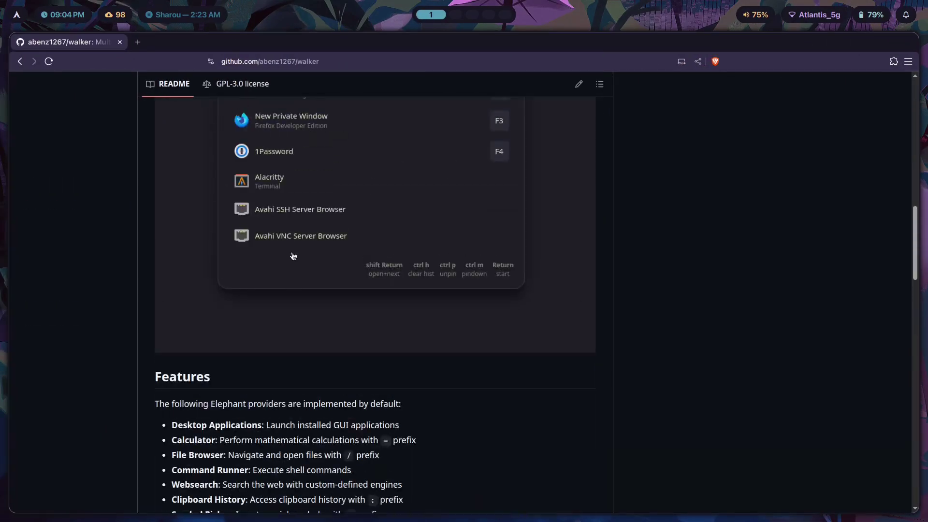
scroll(301, 249, "down", 20)
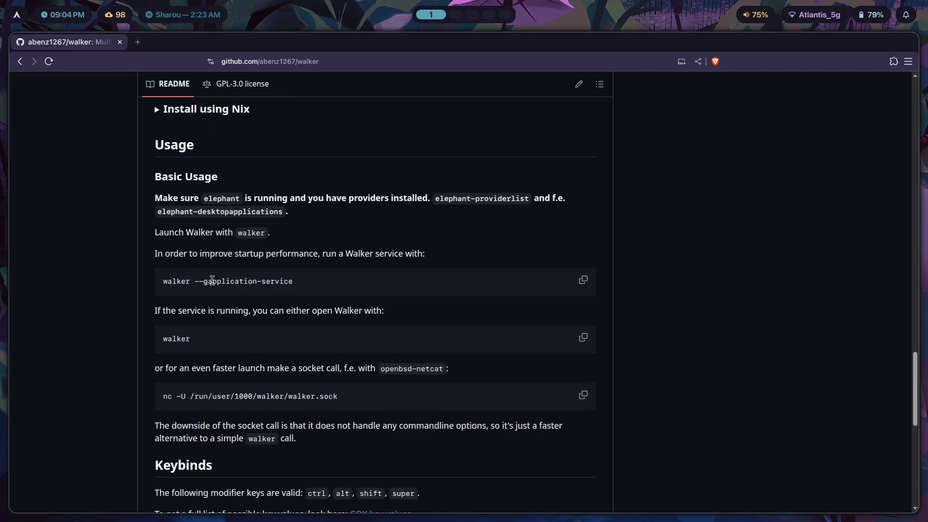
left_click_drag(164, 396, 310, 400)
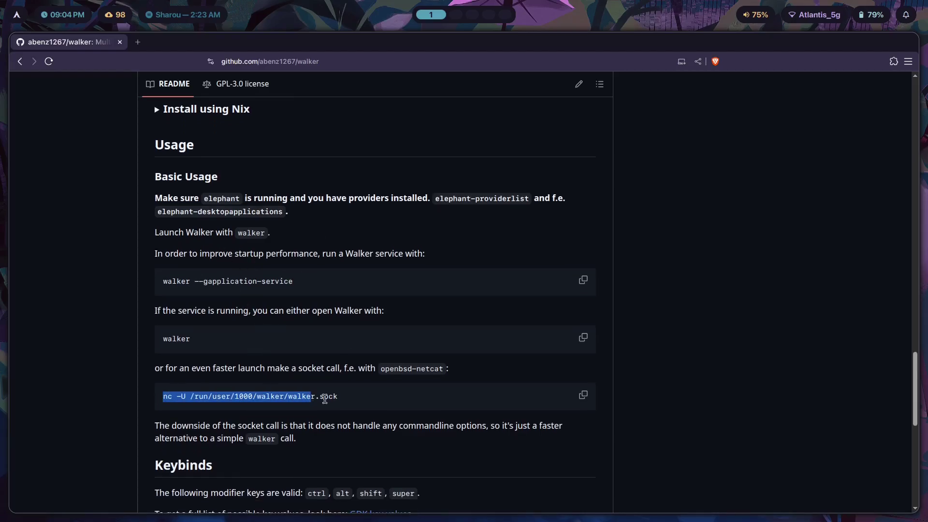
left_click(451, 320)
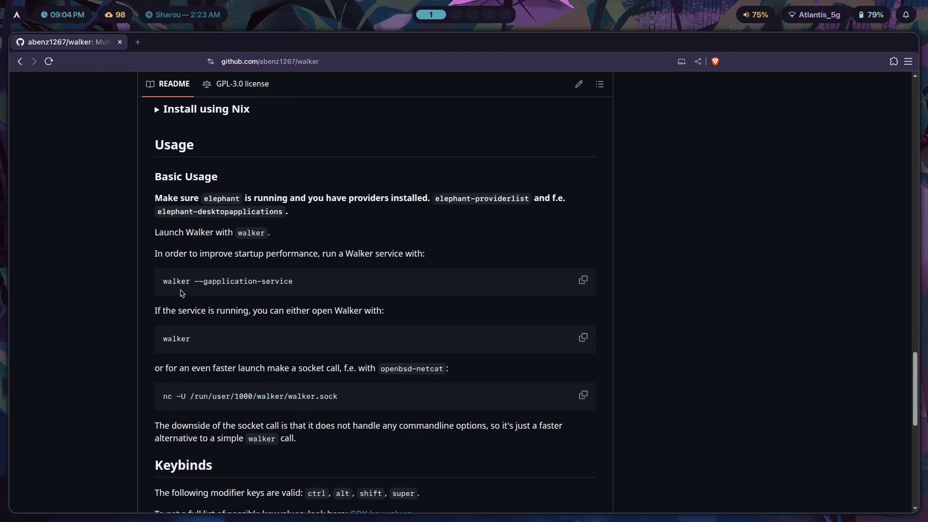
left_click_drag(163, 282, 291, 283)
left_click(567, 256)
left_click_drag(191, 347, 149, 346)
left_click(201, 345)
scroll(660, 250, "up", 15)
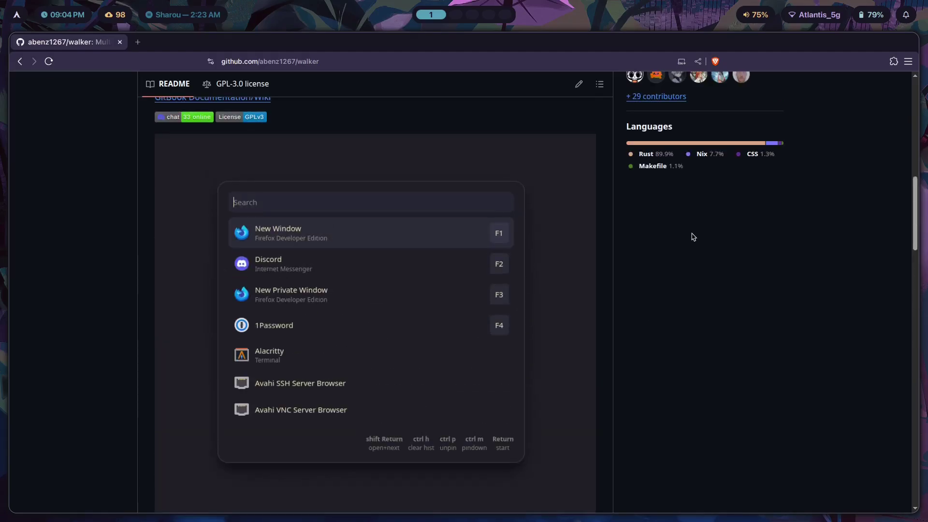
Step: Switch to workspace 2 and apply the everforest-dark theme from the theme selector
key("super+2")
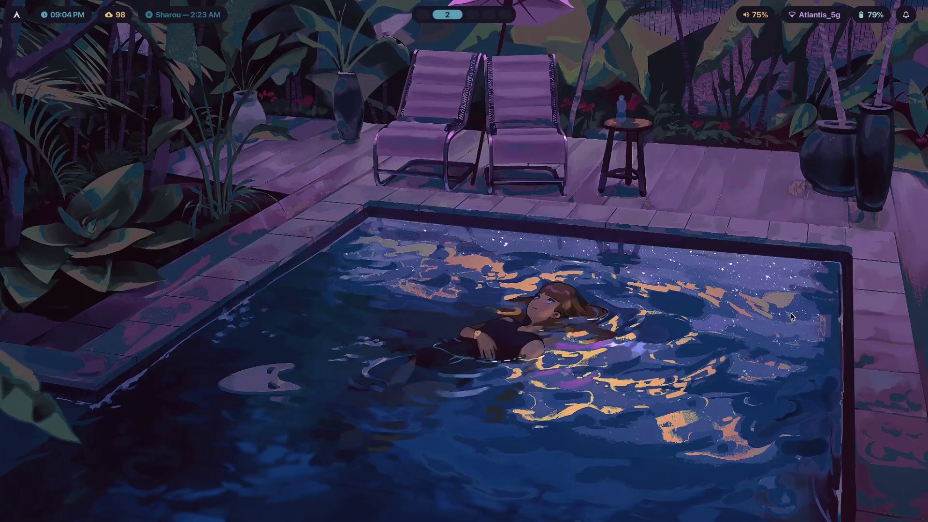
key("super+ctrl+shift+space")
key("Down")
key("Down")
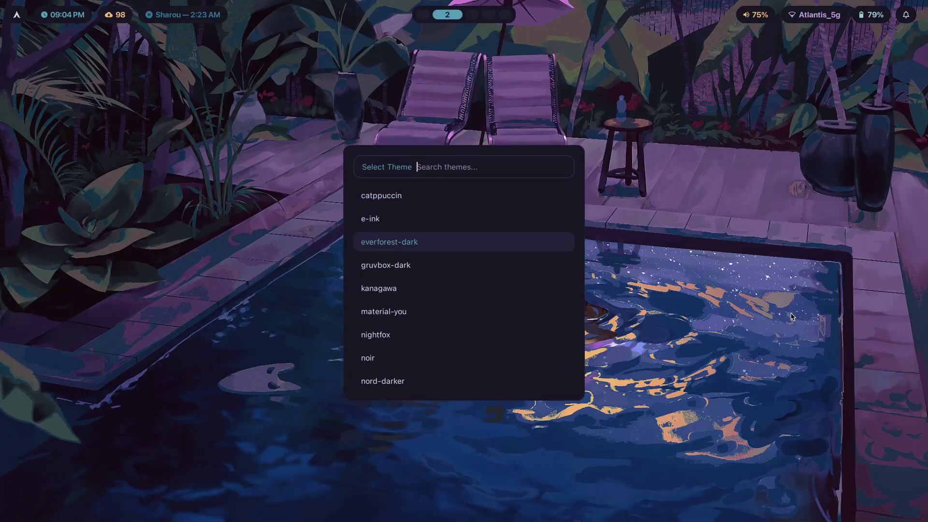
key("Return")
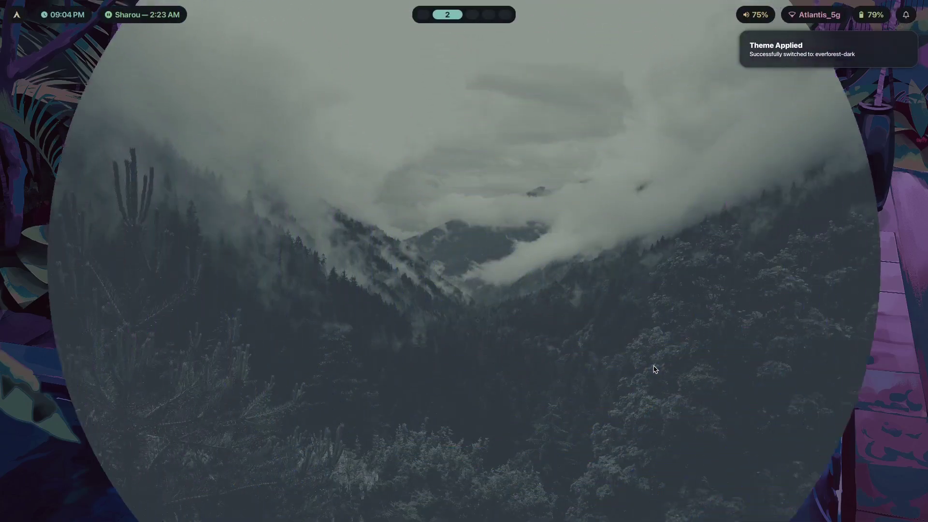
Step: Apply the gruvbox-dark theme from the theme selector
key("super+ctrl+shift+space")
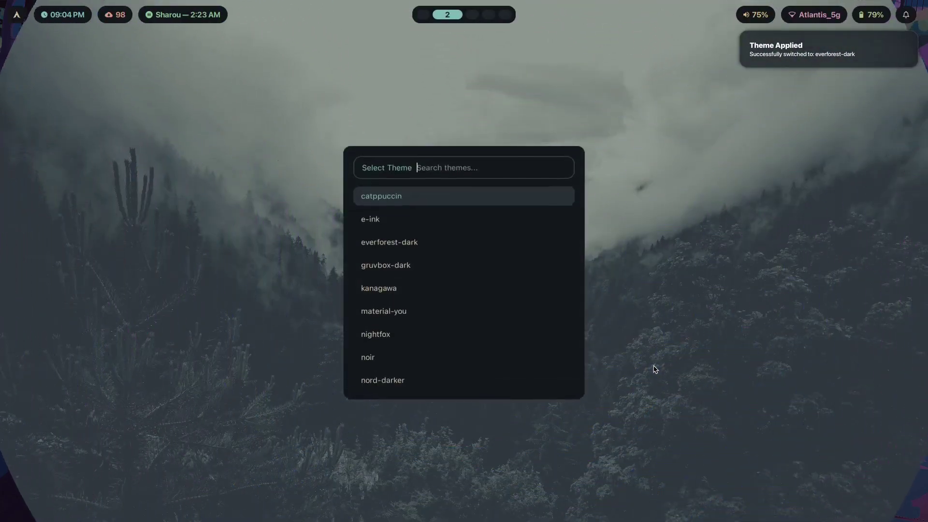
key("Down")
key("Down")
key("Down")
key("Return")
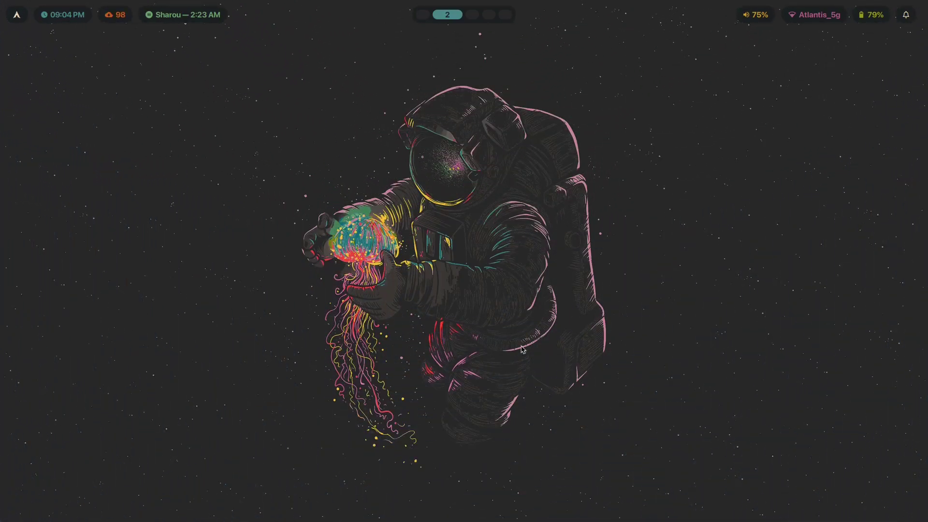
Step: Switch the desktop back to the rose-pine theme using the theme selector
key("super+shift+t")
key("Up")
key("Up")
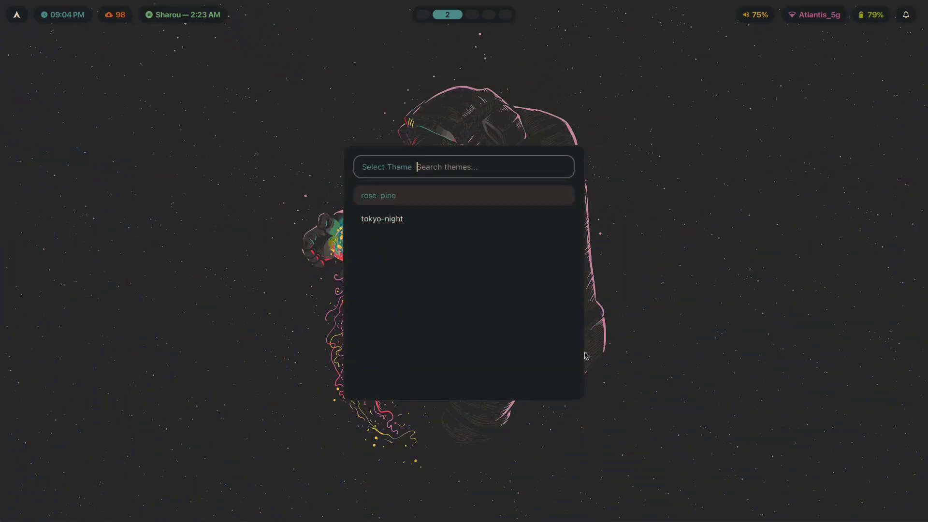
key("Return")
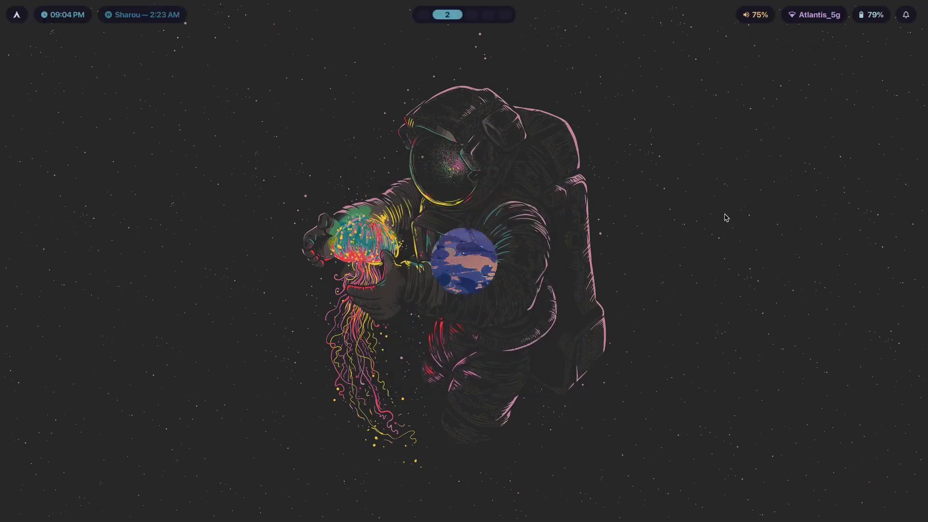